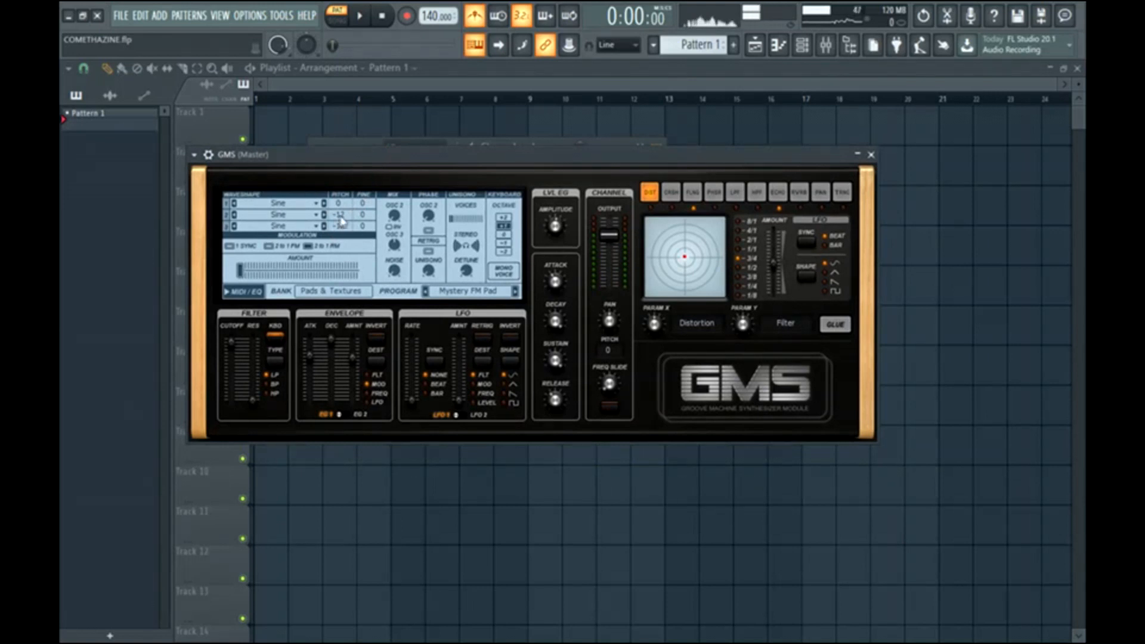
# Set the second and third oscillator pitches and the keyboard octave to 0 in GMS, and close the synth window.
pyautogui.moveTo(338, 215); pyautogui.dragTo(338, 209)
pyautogui.moveTo(472, 256); pyautogui.dragTo(472, 248)
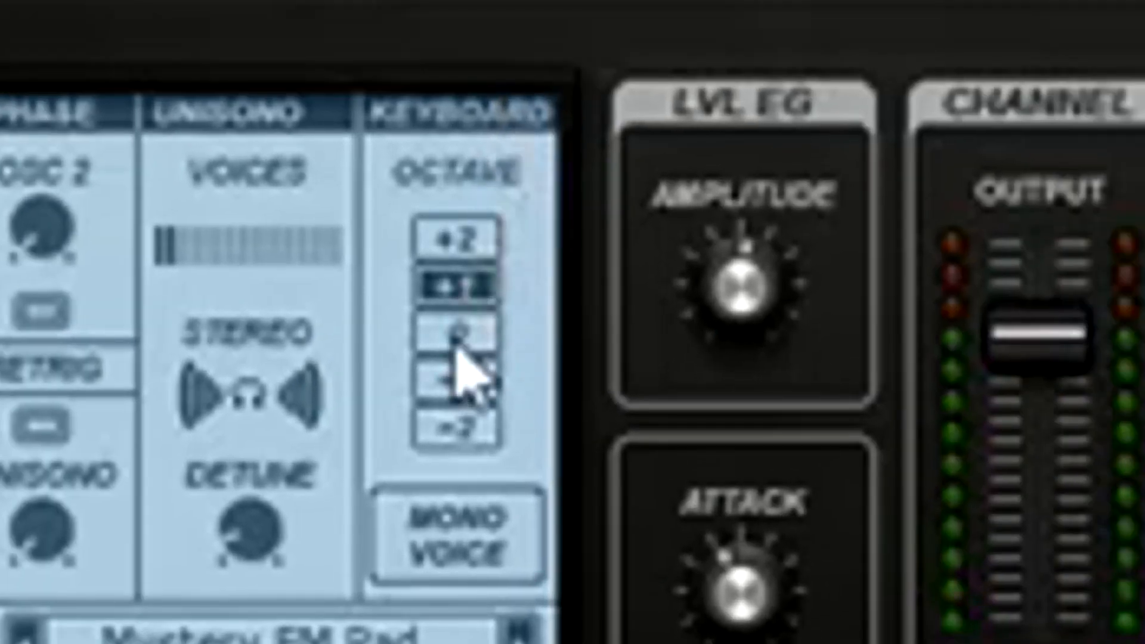
pyautogui.click(456, 334)
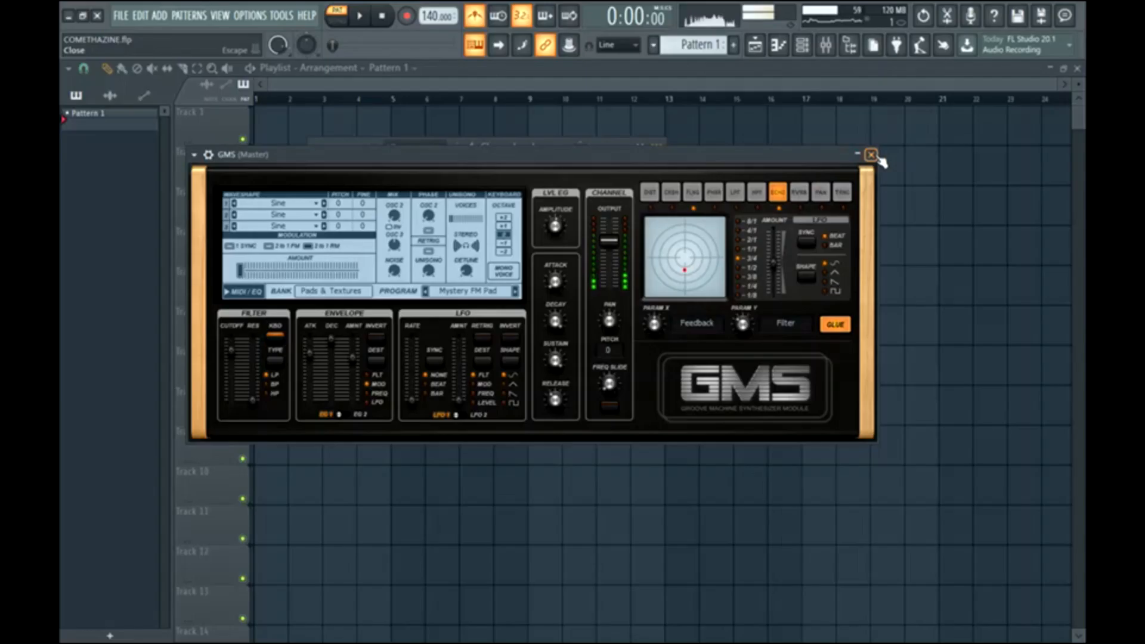
pyautogui.click(873, 155)
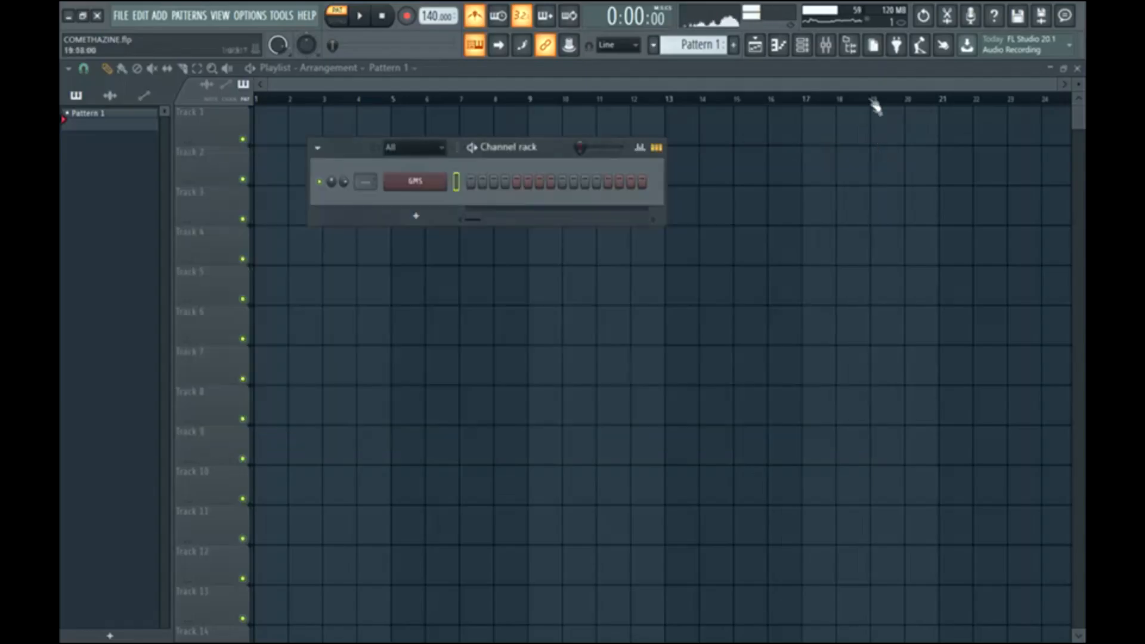
# In the GMS piano roll, draw two-bar F#5 and C#5 notes starting at bar 1 and play them back.
pyautogui.click(805, 55)
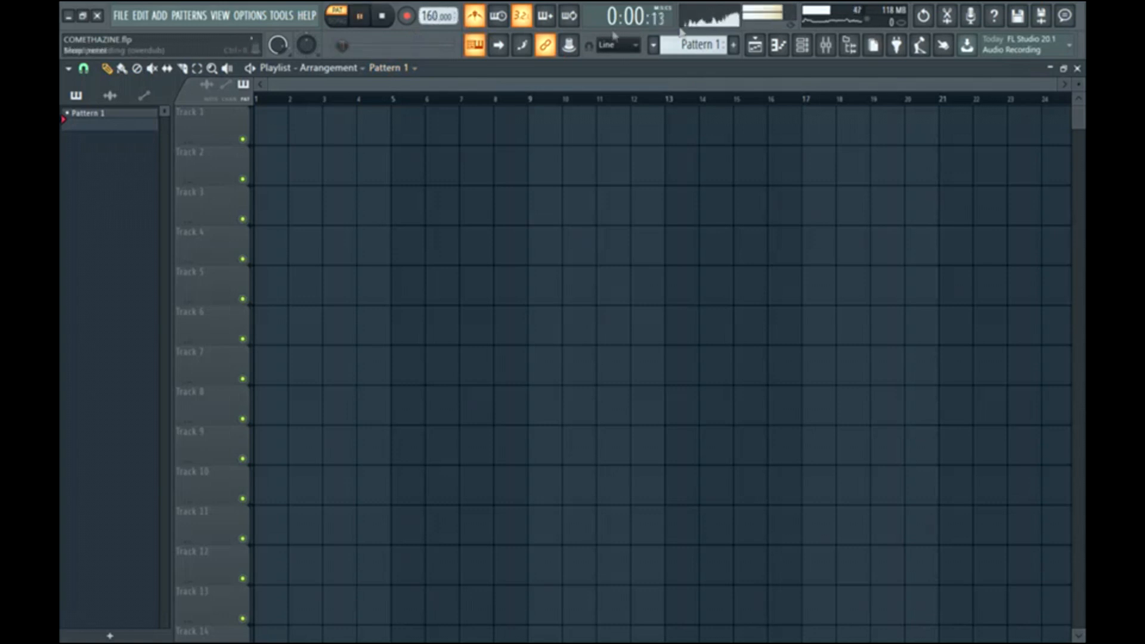
pyautogui.click(778, 46)
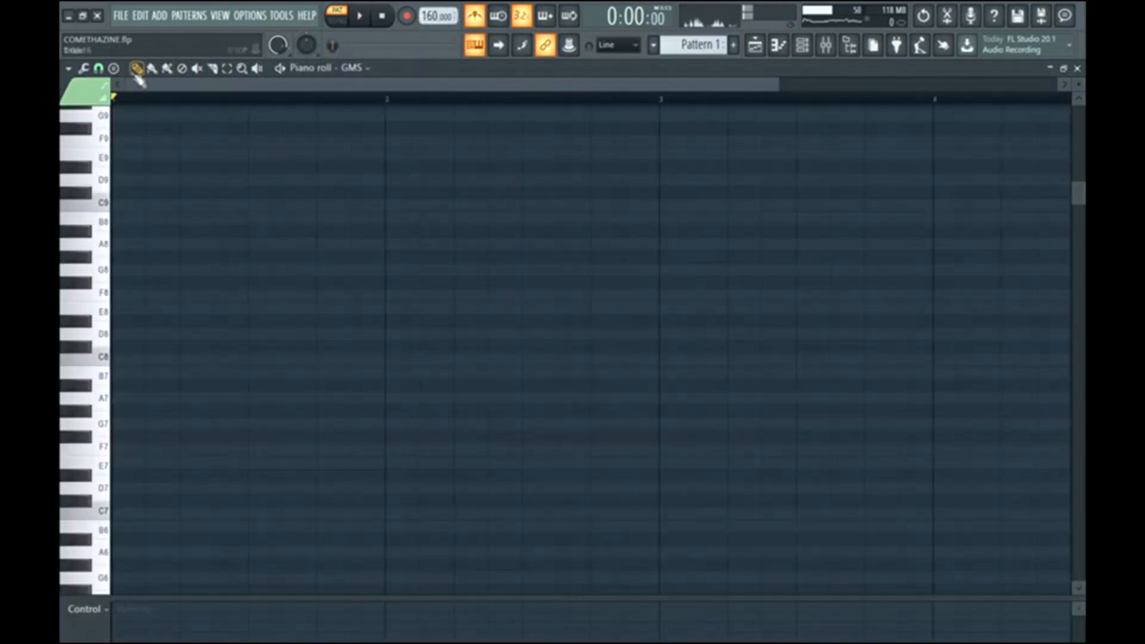
pyautogui.click(98, 68)
pyautogui.click(122, 258)
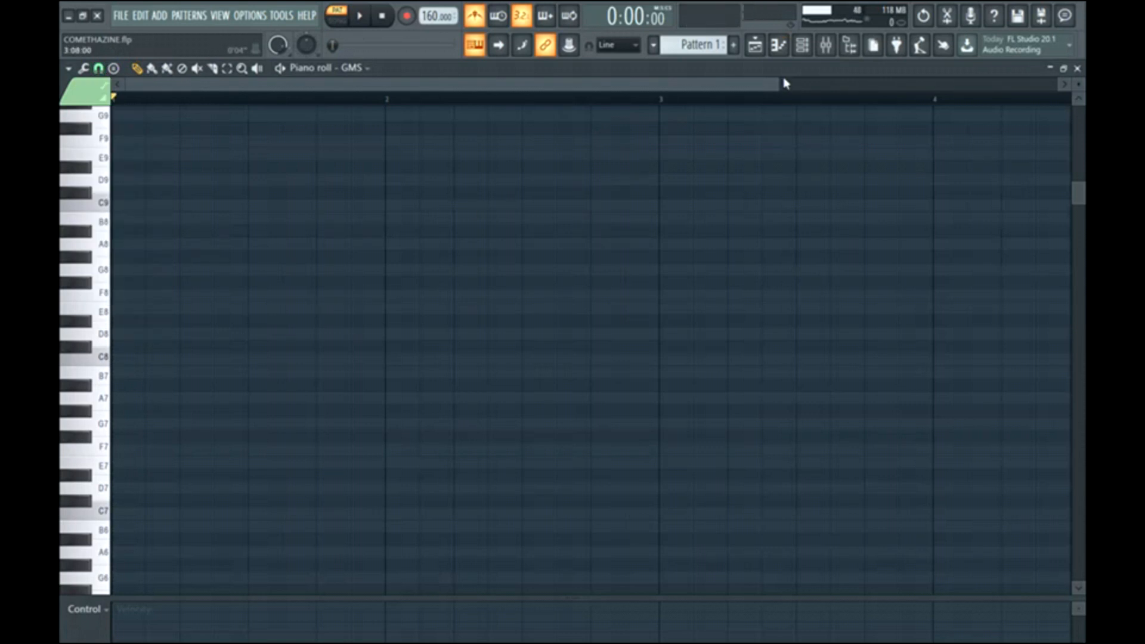
pyautogui.moveTo(780, 87); pyautogui.dragTo(1078, 251)
pyautogui.scroll(-2, 143, 399)
pyautogui.moveTo(143, 361); pyautogui.dragTo(101, 540)
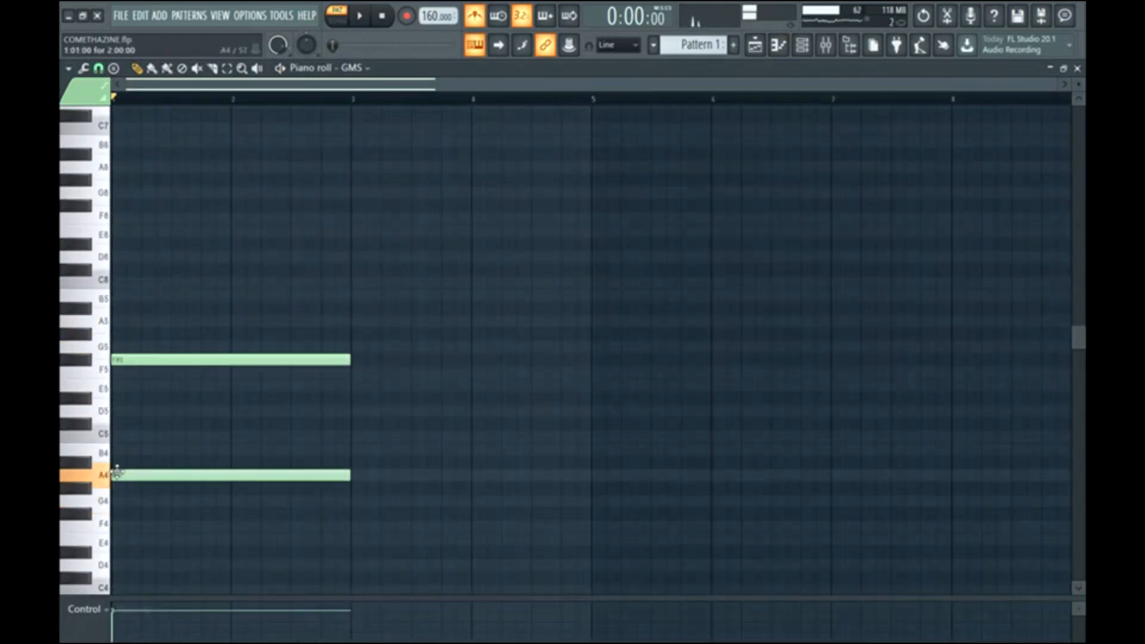
pyautogui.moveTo(114, 473); pyautogui.dragTo(115, 424)
pyautogui.press('space')
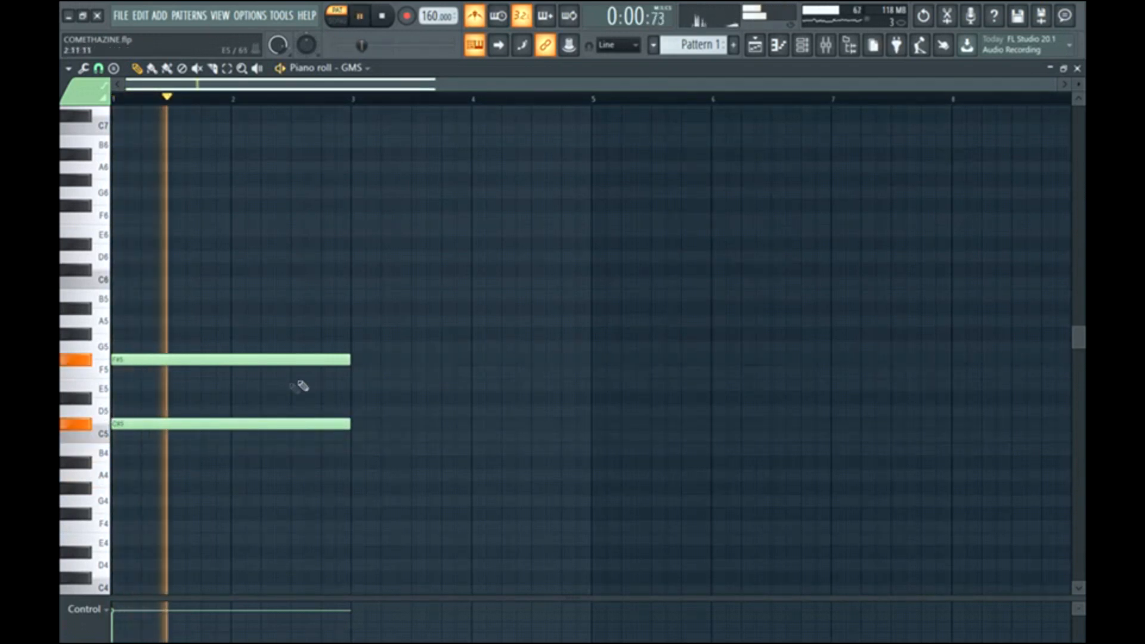
pyautogui.press('space')
# Add a one-bar D5 note at the start of bar 2 and play the pattern.
pyautogui.click(229, 399)
pyautogui.moveTo(230, 399); pyautogui.dragTo(230, 411)
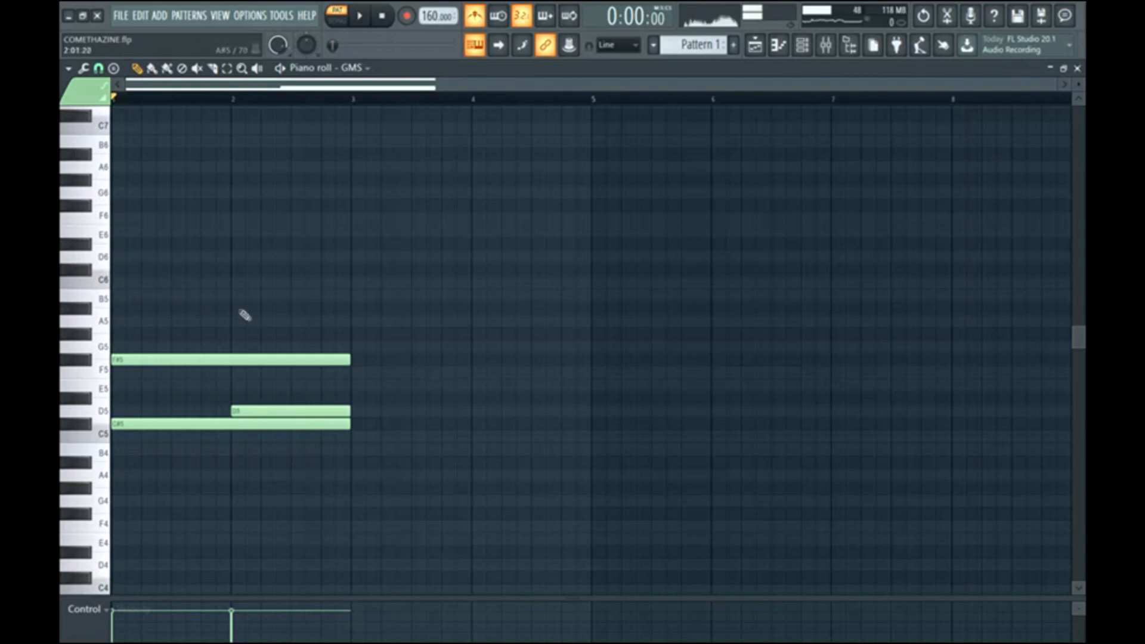
pyautogui.press('space')
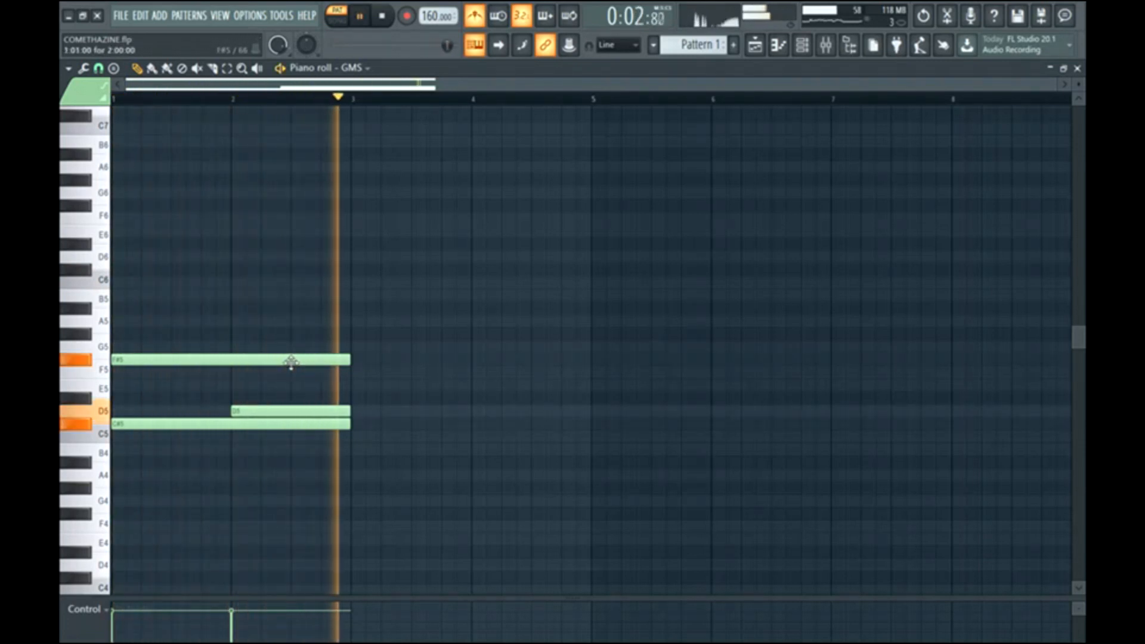
pyautogui.scroll(2, 291, 362)
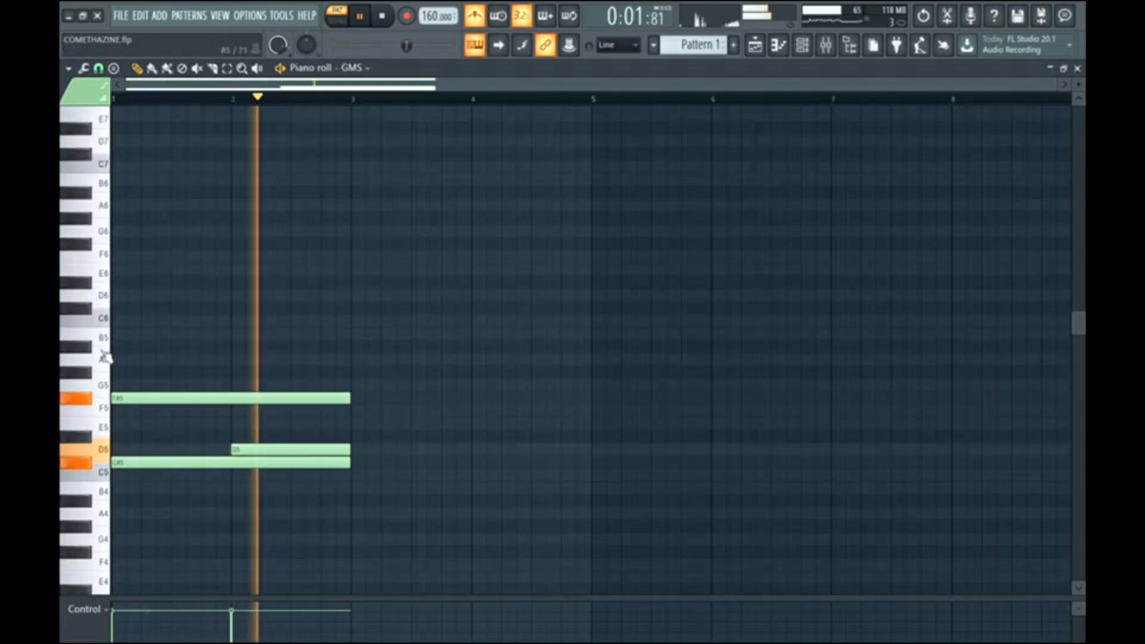
pyautogui.press('space')
# Add a short G#5 melody note at the start of bar 1 and audition it against the sustained notes.
pyautogui.click(131, 347)
pyautogui.moveTo(131, 347); pyautogui.dragTo(132, 331)
pyautogui.press('space')
pyautogui.press('space')
pyautogui.moveTo(219, 335); pyautogui.dragTo(156, 374)
pyautogui.press('space')
pyautogui.press('space')
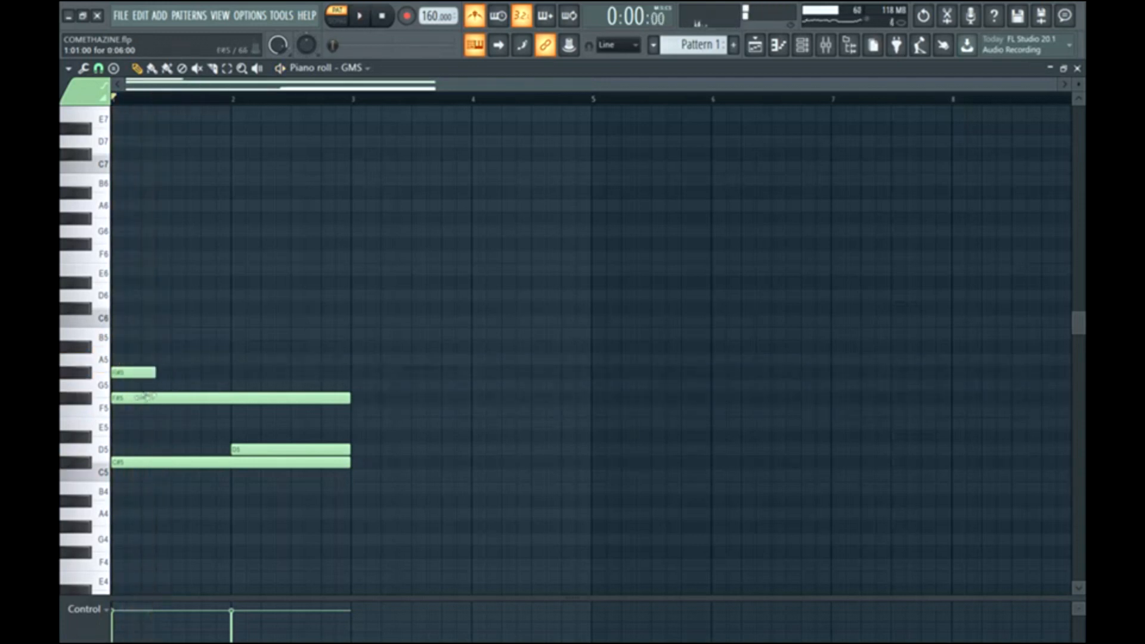
# Continue the bar 1 melody with quarter-bar A5, D6 and C#6 notes after the G#5.
pyautogui.click(144, 359)
pyautogui.press('space')
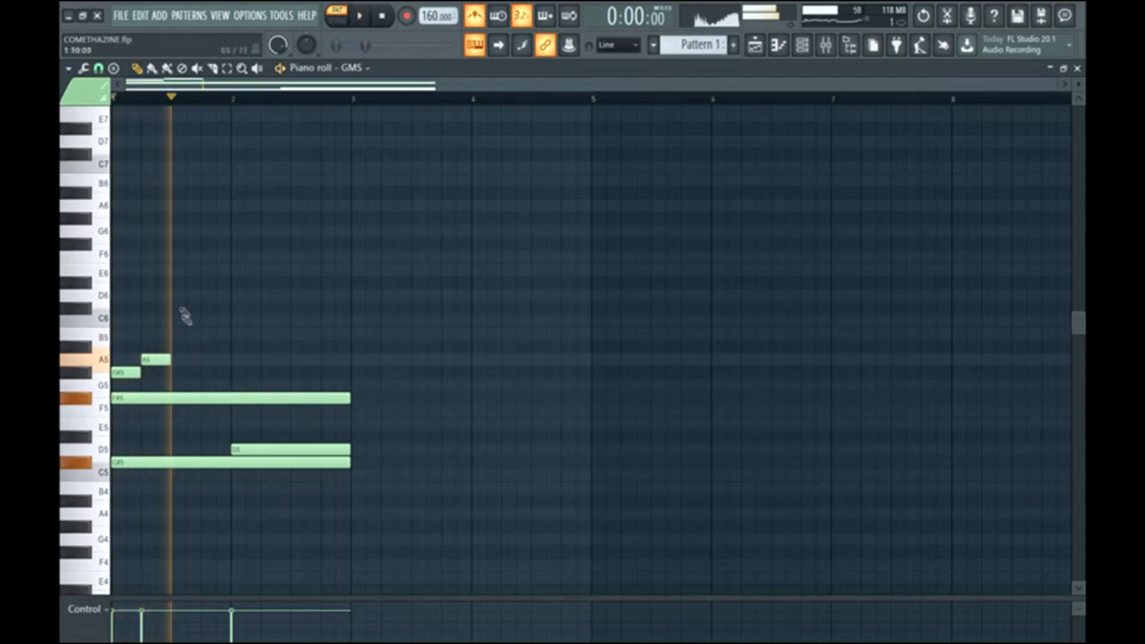
pyautogui.press('space')
pyautogui.click(174, 294)
pyautogui.press('space')
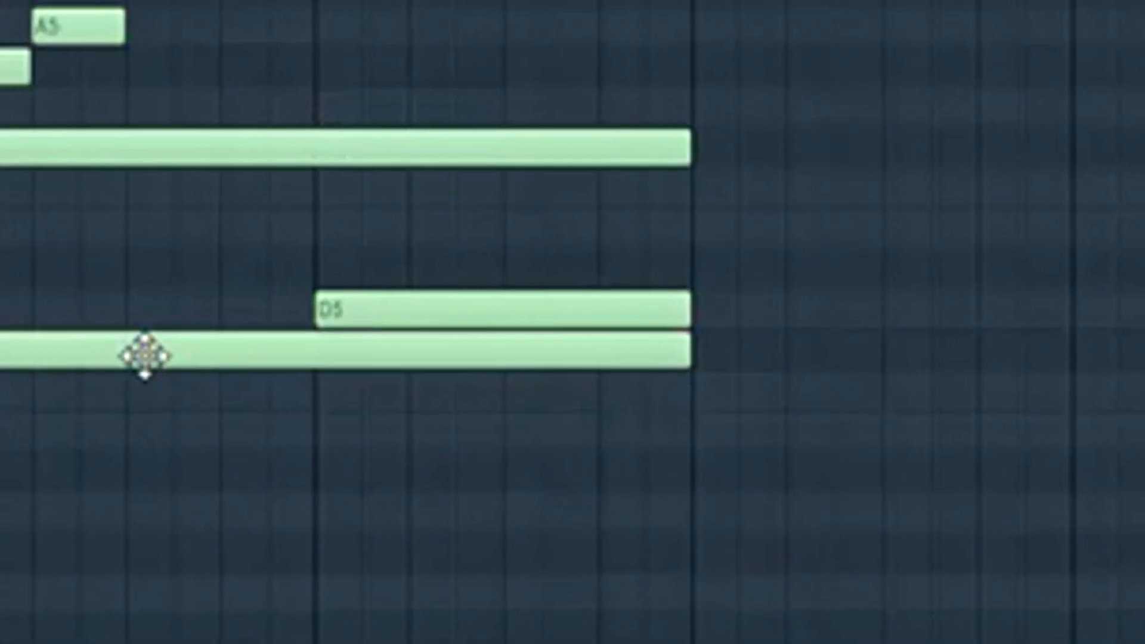
pyautogui.keyDown('ctrl'); pyautogui.keyDown('shift'); pyautogui.click(186, 327); pyautogui.keyUp('shift'); pyautogui.keyUp('ctrl')
pyautogui.keyDown('ctrl'); pyautogui.keyDown('shift'); pyautogui.click(359, 291); pyautogui.keyUp('shift'); pyautogui.keyUp('ctrl')
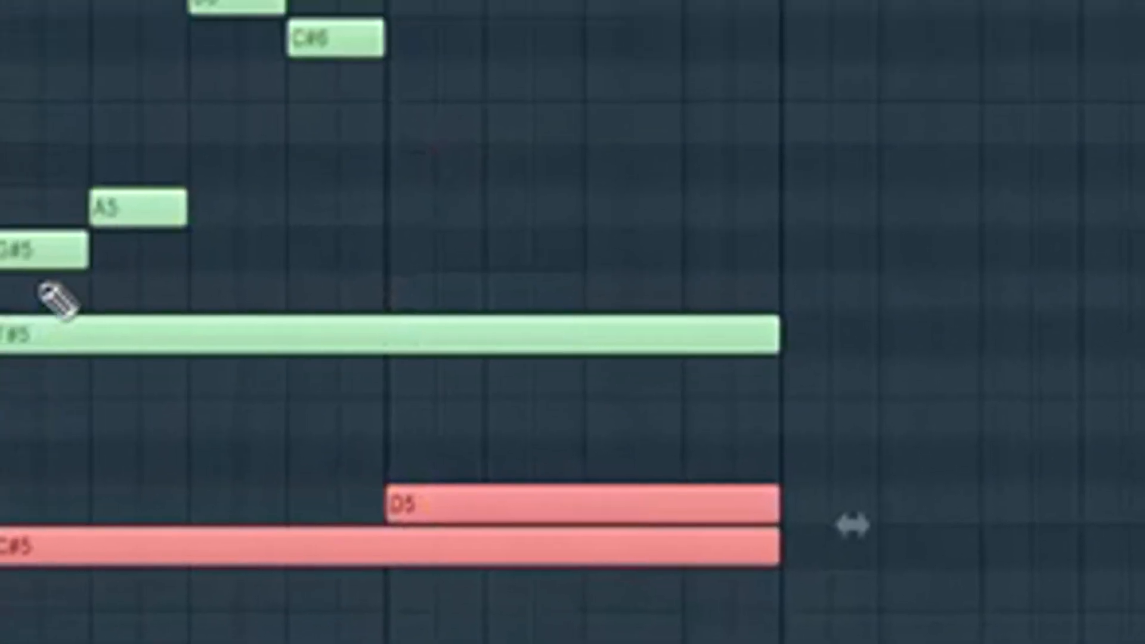
# Place a quarter-bar G#5 note at the start of bar 2 with a second G#5 directly after it.
pyautogui.keyDown('ctrl'); pyautogui.click(126, 349); pyautogui.keyUp('ctrl')
pyautogui.keyDown('ctrl'); pyautogui.click(186, 341); pyautogui.keyUp('ctrl')
pyautogui.moveTo(252, 301); pyautogui.dragTo(87, 382)
pyautogui.keyDown('ctrl'); pyautogui.click(186, 258); pyautogui.keyUp('ctrl')
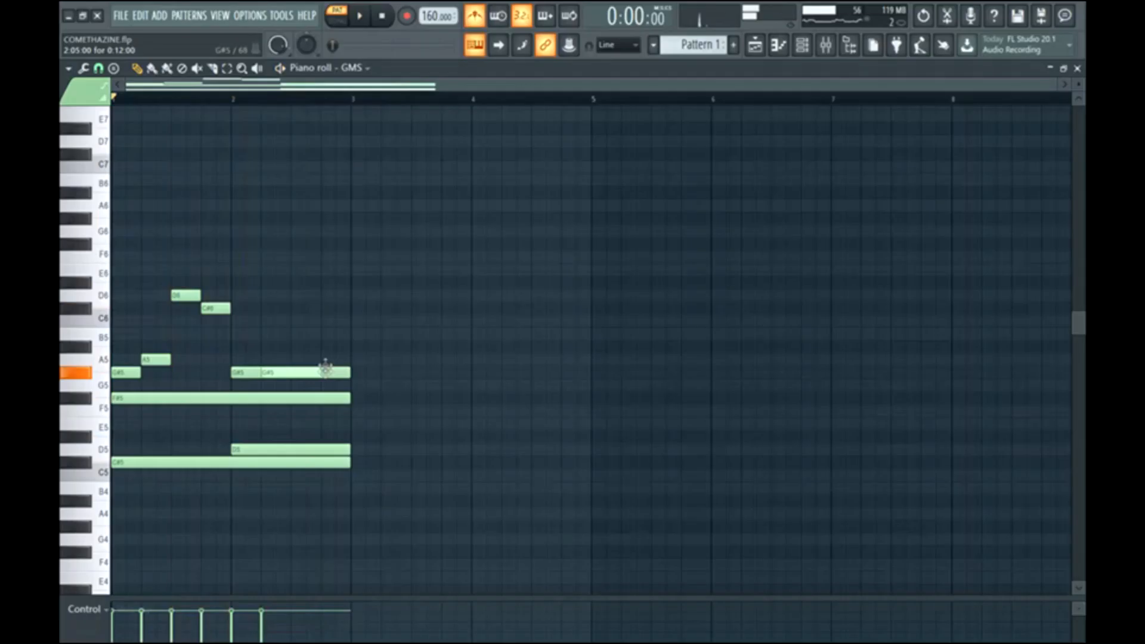
# Finish the bar 2 melody with quarter-bar C#6, A5 and G#5 notes, and repeat the two-bar phrase in bars 3 and 4.
pyautogui.moveTo(324, 364); pyautogui.dragTo(275, 307)
pyautogui.press('space')
pyautogui.moveTo(294, 352); pyautogui.dragTo(326, 364)
pyautogui.moveTo(274, 309); pyautogui.dragTo(291, 314)
pyautogui.click(327, 373)
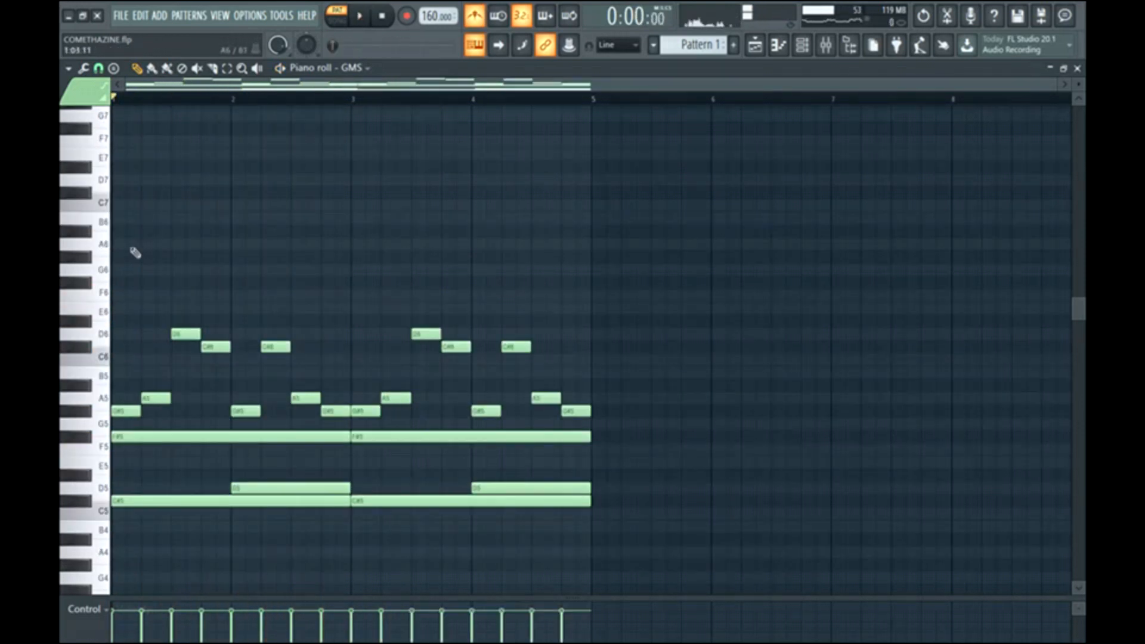
# Start an upper melody in bar 1 with quarter-bar D7 and C#7 notes on the second and third beats, and play it.
pyautogui.click(123, 257)
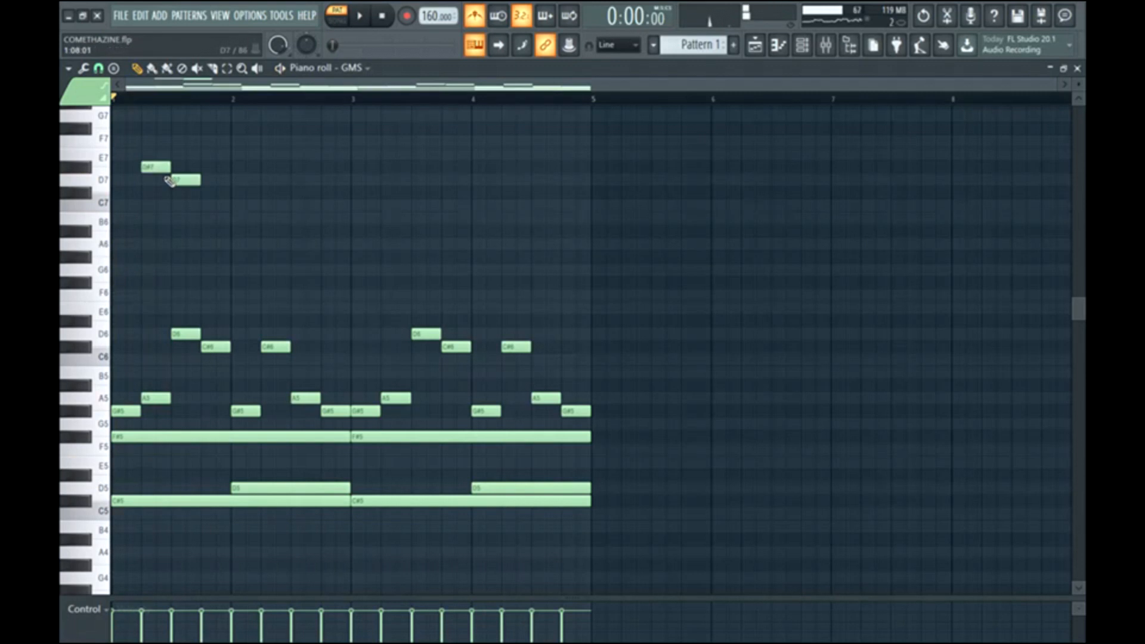
pyautogui.press('space')
pyautogui.moveTo(155, 172); pyautogui.dragTo(174, 195)
pyautogui.press('space')
pyautogui.press('space')
pyautogui.press('space')
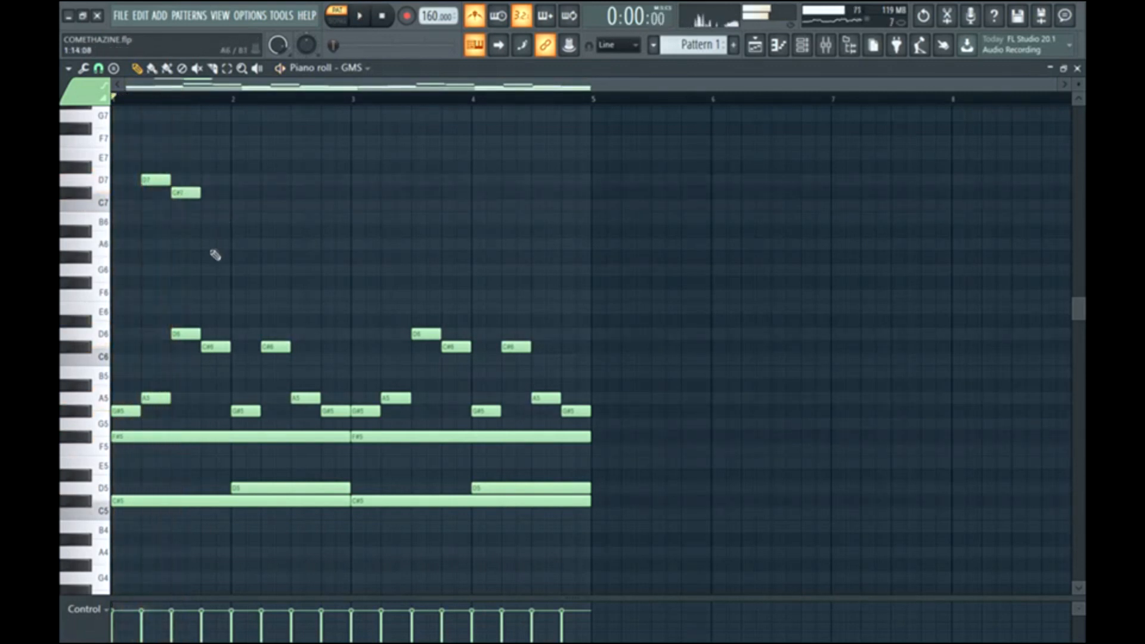
# Continue the upper melody with an A6 note on the last beat of bar 1 and a G#6 at the start of bar 2.
pyautogui.press('space')
pyautogui.moveTo(244, 244); pyautogui.dragTo(231, 244)
pyautogui.click(245, 257)
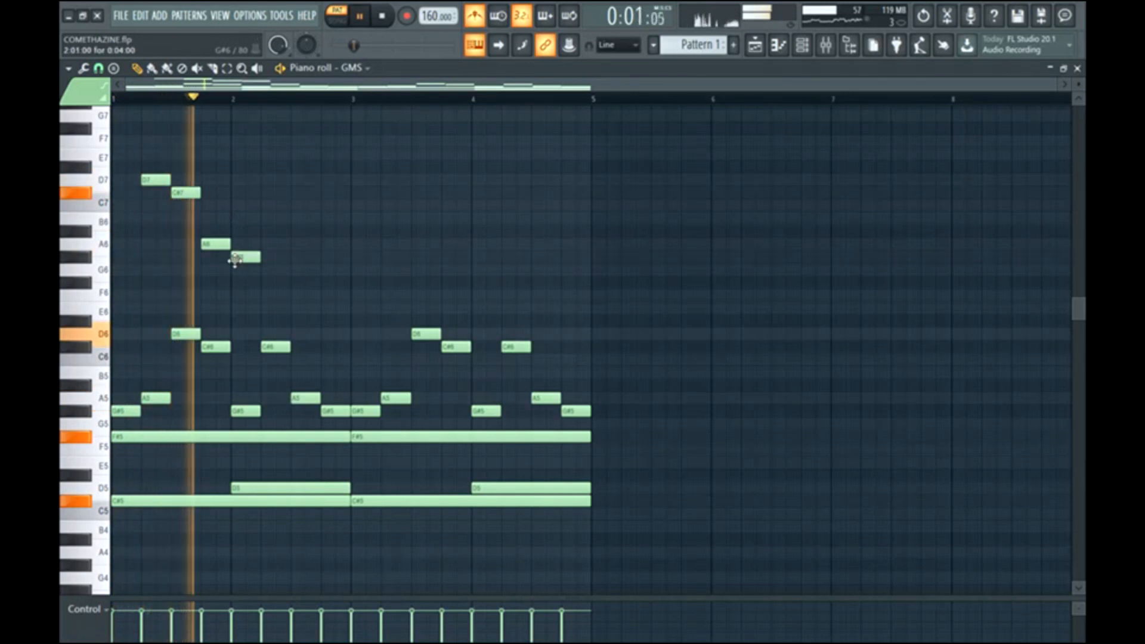
pyautogui.press('space')
# Complete the upper melody in bar 2 with a quarter-bar F#6 followed by a half-bar G#6, auditioning the pitches.
pyautogui.click(294, 282)
pyautogui.click(332, 257)
pyautogui.press('space')
pyautogui.moveTo(304, 282); pyautogui.dragTo(301, 259)
pyautogui.press('space')
pyautogui.moveTo(353, 207); pyautogui.dragTo(349, 259)
pyautogui.press('space')
pyautogui.rightClick(336, 271)
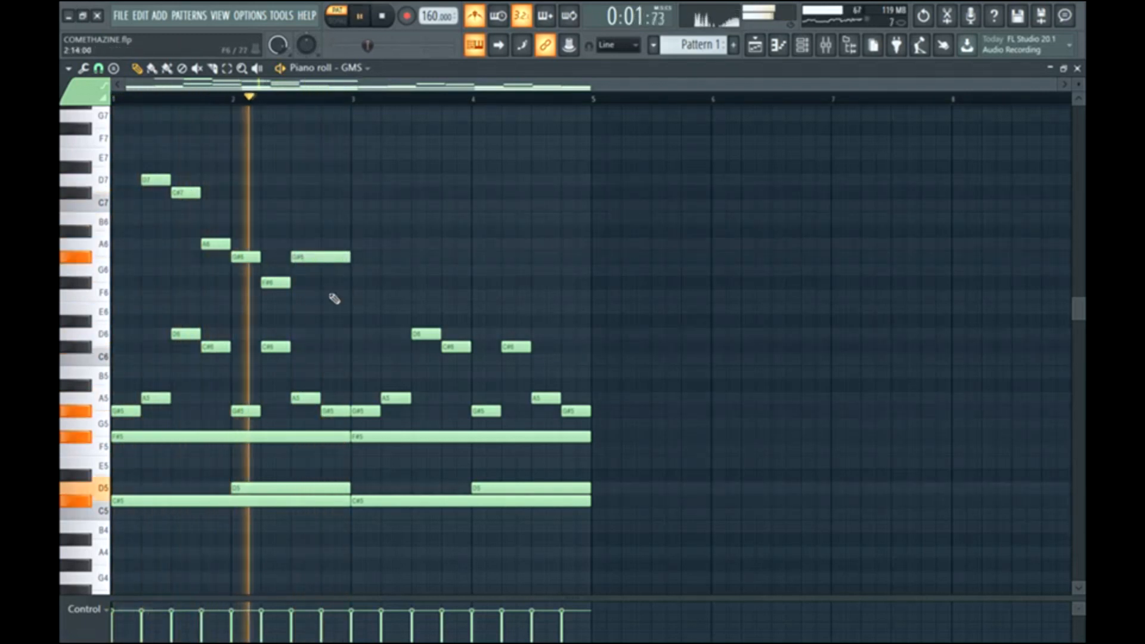
# Select the upper melody of bars 1 and 2 and duplicate it into bars 3 and 4.
pyautogui.moveTo(145, 149); pyautogui.dragTo(339, 292)
pyautogui.hotkey('ctrl', 'b')
pyautogui.keyDown('ctrl'); pyautogui.click(379, 249); pyautogui.keyUp('ctrl')
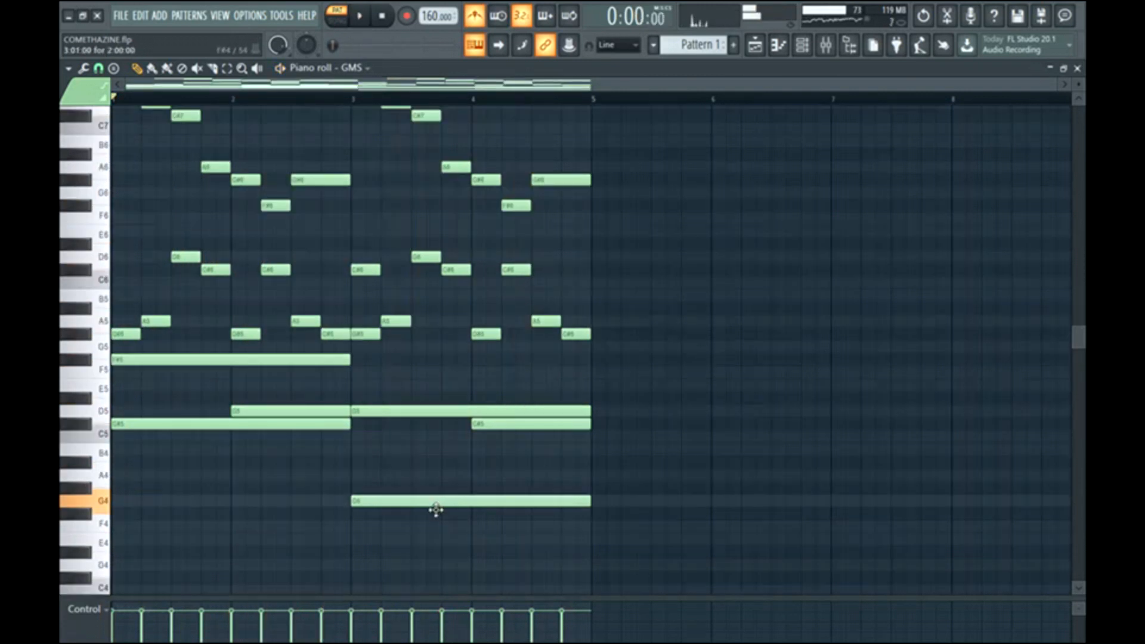
# Lower the two-bar bass note in bars 3 and 4 to F#4, and shorten the D5 above it to end halfway through bar 4.
pyautogui.moveTo(434, 509); pyautogui.dragTo(432, 520)
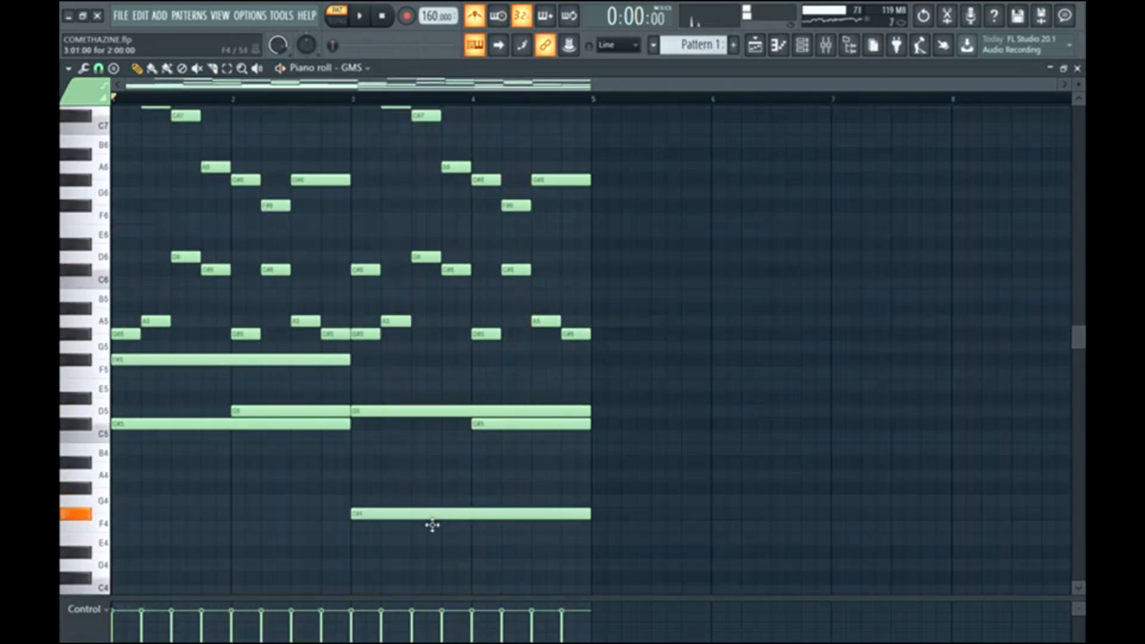
pyautogui.press('space')
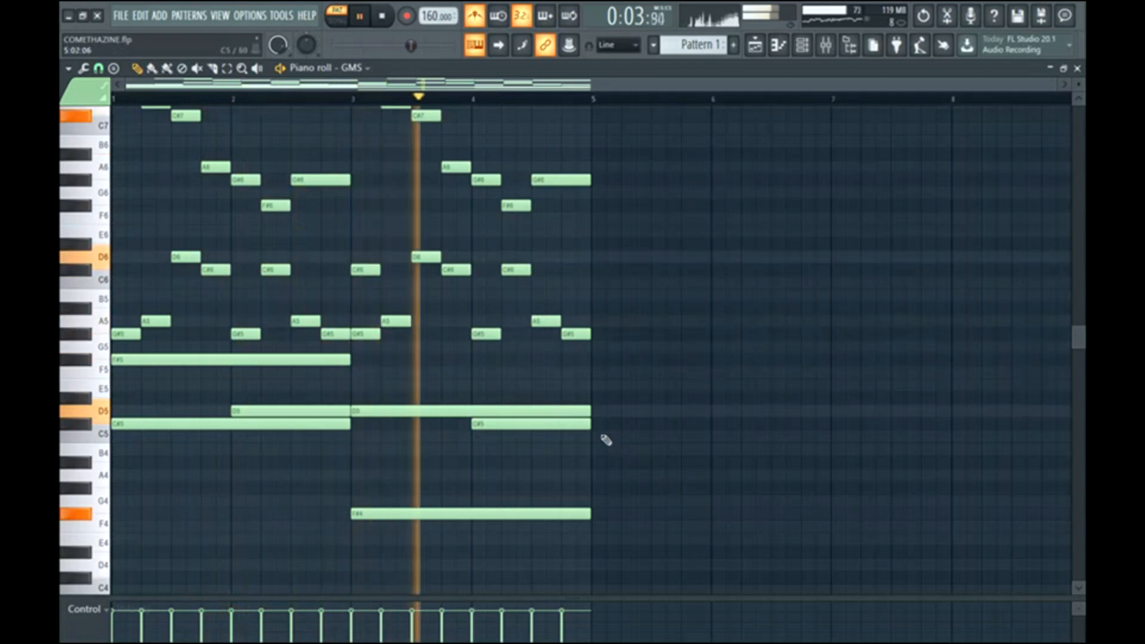
pyautogui.press('space')
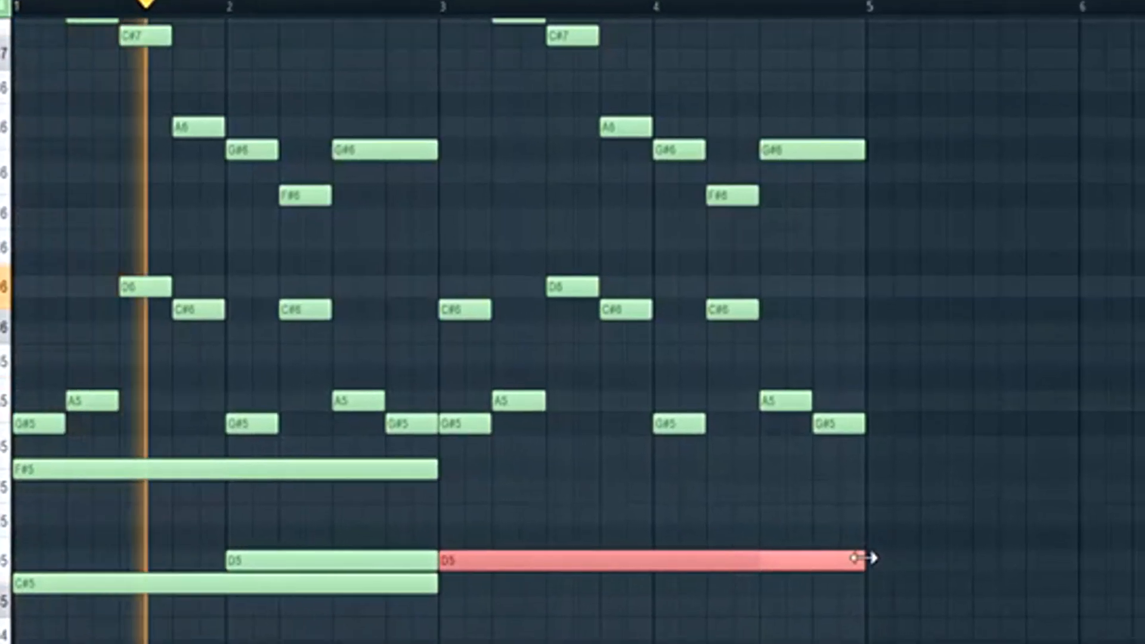
pyautogui.moveTo(864, 559); pyautogui.dragTo(759, 560)
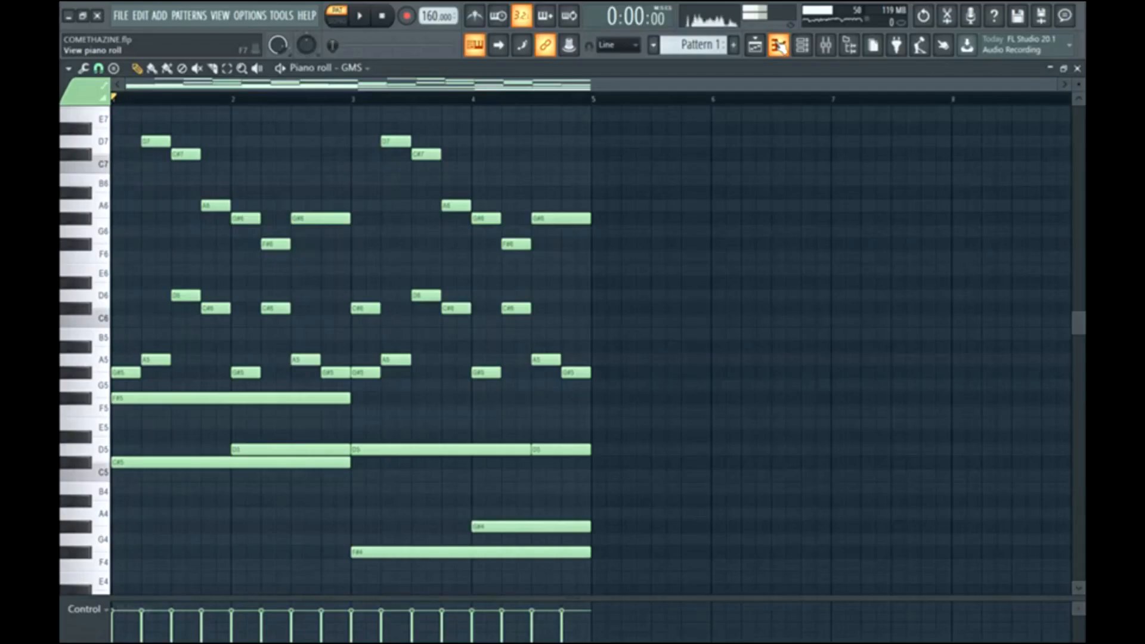
# Place Pattern 1 at bar 1 of Track 1 in the playlist.
pyautogui.click(755, 45)
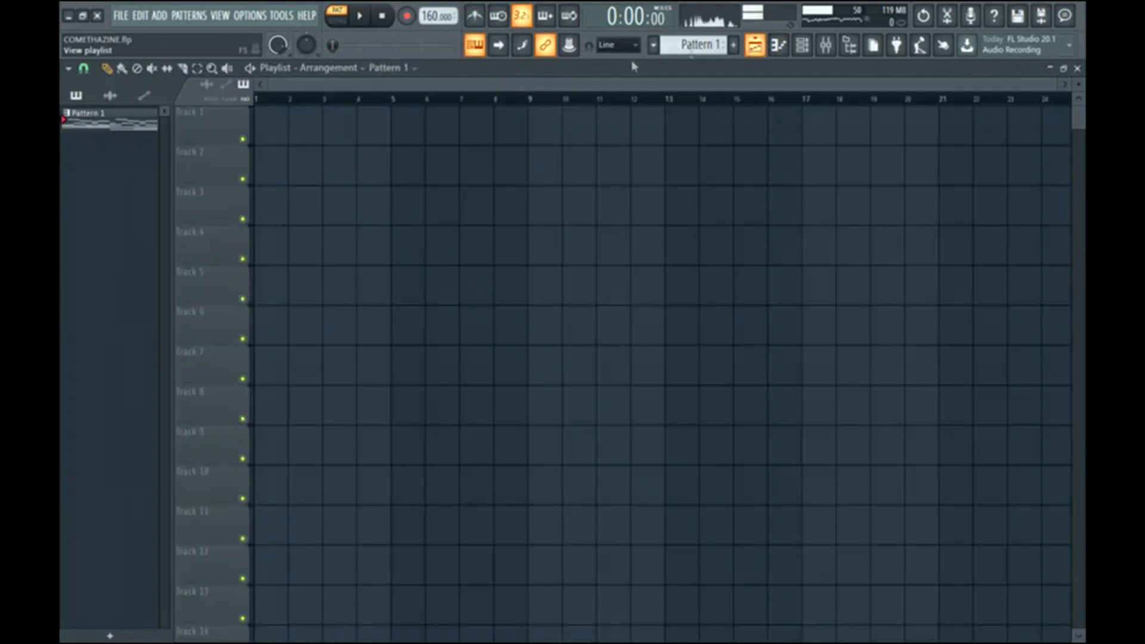
pyautogui.click(266, 130)
# Route the GMS channel to mixer insert 1.
pyautogui.click(803, 45)
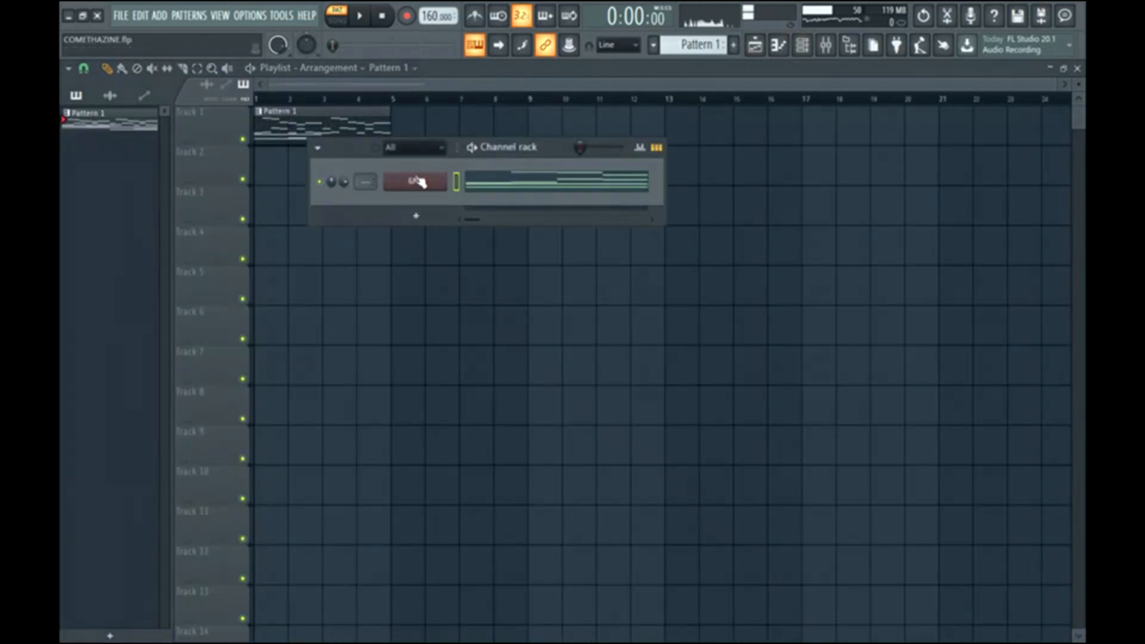
pyautogui.click(825, 45)
pyautogui.rightClick(159, 238)
pyautogui.moveTo(205, 197)
pyautogui.click(406, 201)
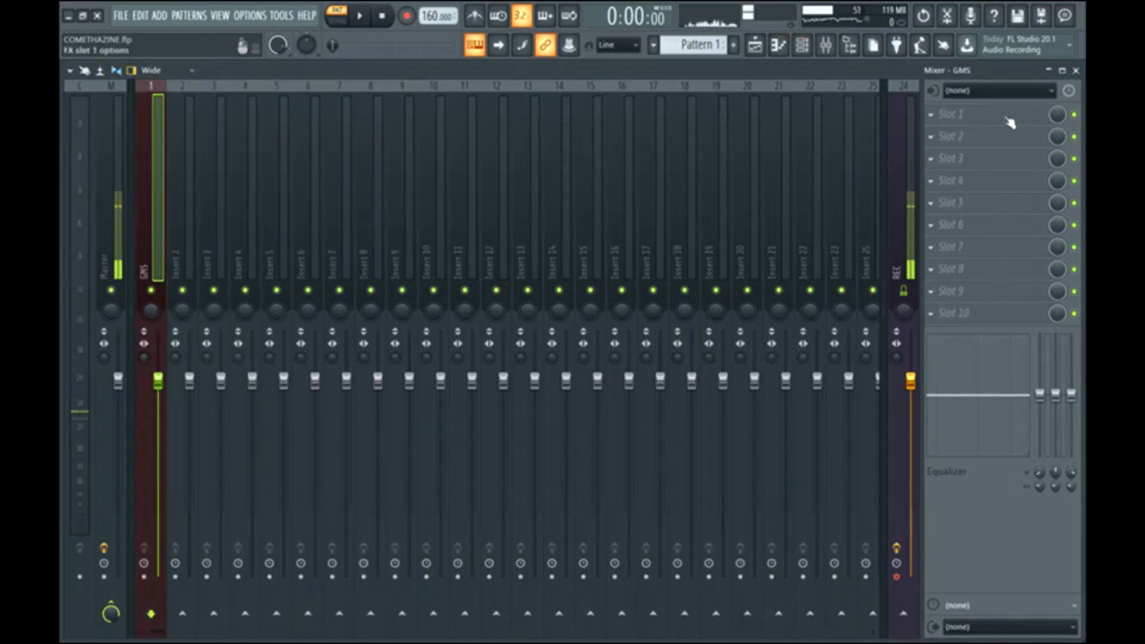
# Load HalfTime into effect slot 1 of the GMS mixer track and play the pattern from the piano roll.
pyautogui.click(1013, 119)
pyautogui.click(846, 255)
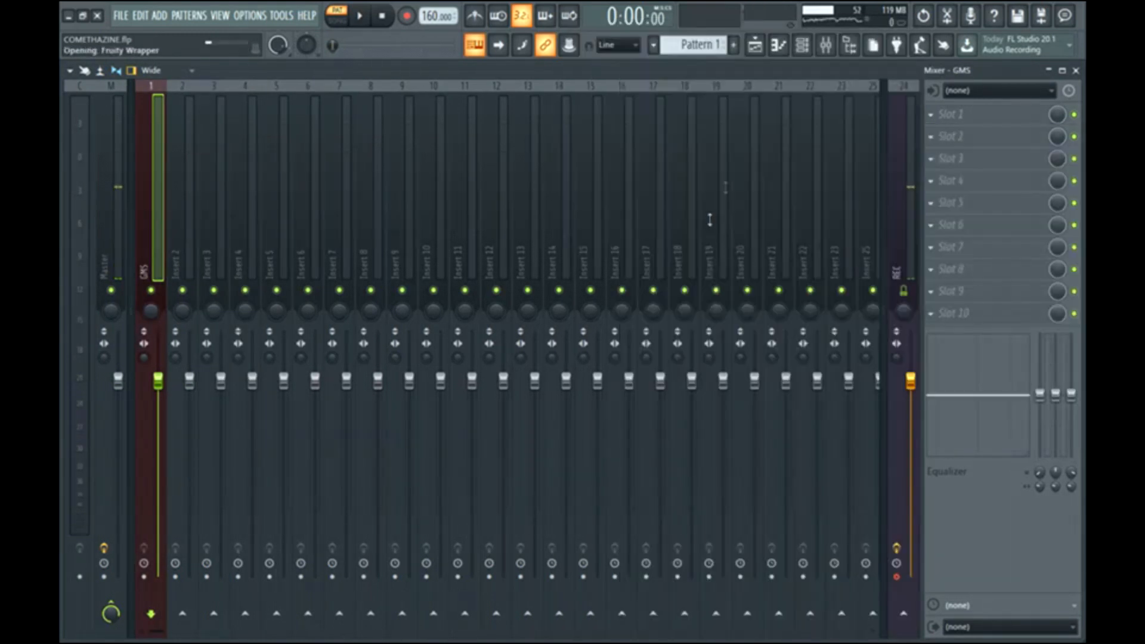
pyautogui.press('space')
pyautogui.click(778, 45)
pyautogui.press('space')
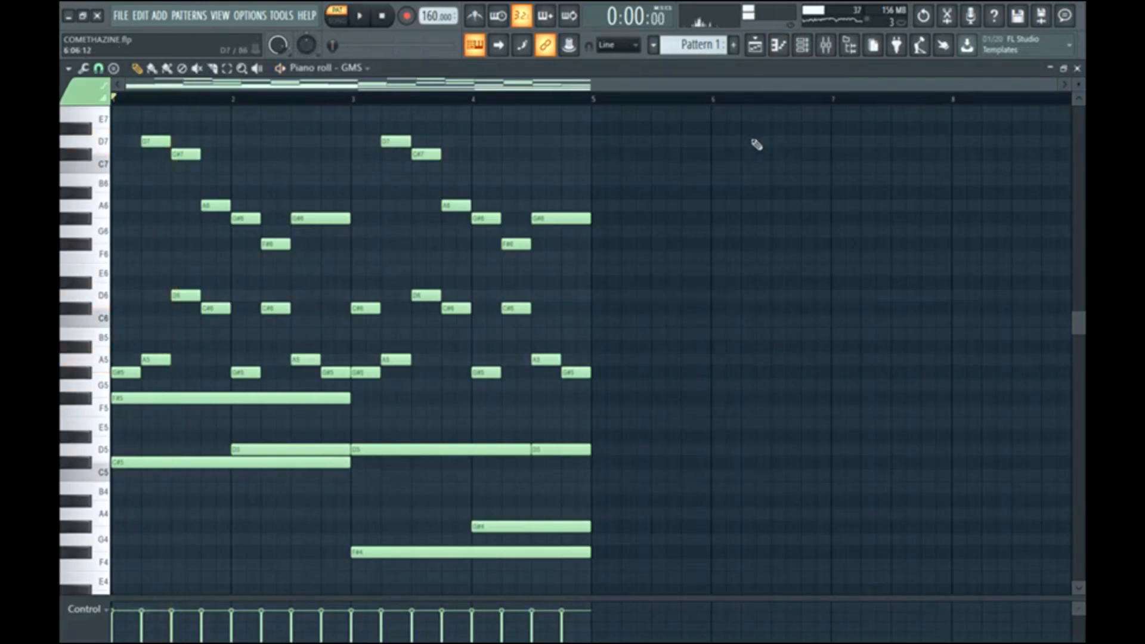
pyautogui.hotkey('ctrl', 'Up')
pyautogui.press('space')
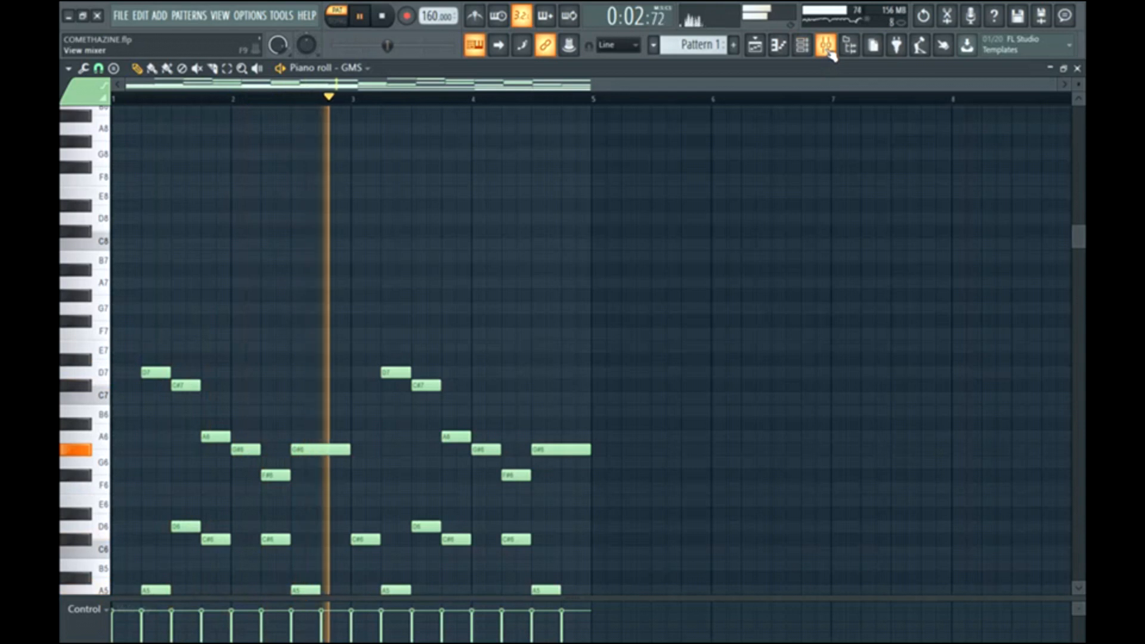
# Stop playback and load Fruity Parametric EQ 2 into effect slot 2 of the GMS mixer track.
pyautogui.click(828, 51)
pyautogui.press('space')
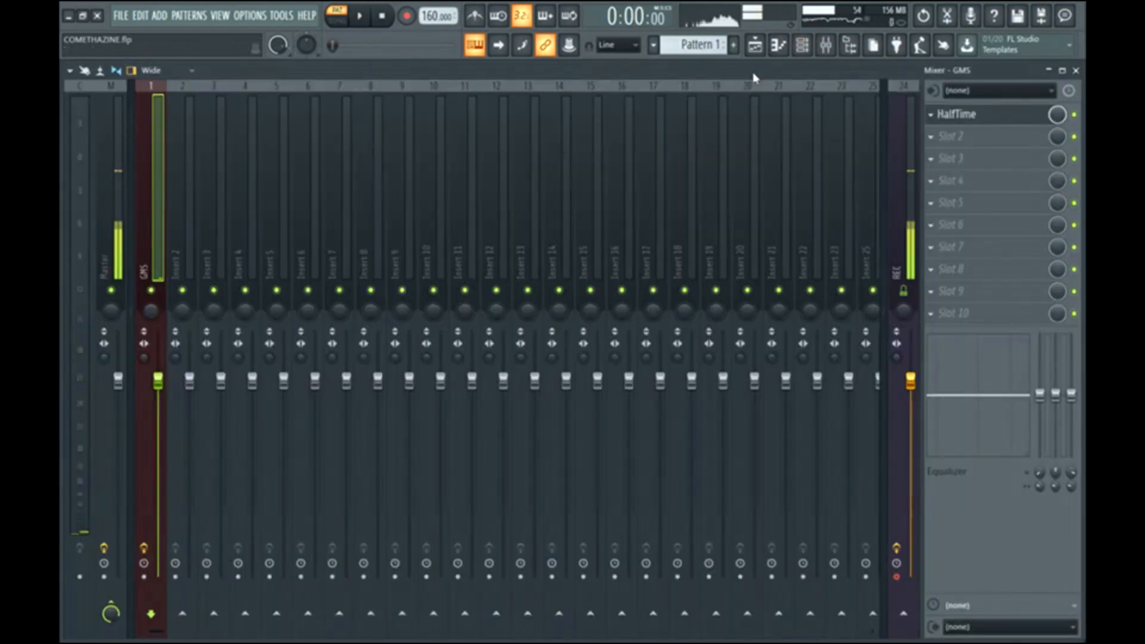
pyautogui.click(966, 136)
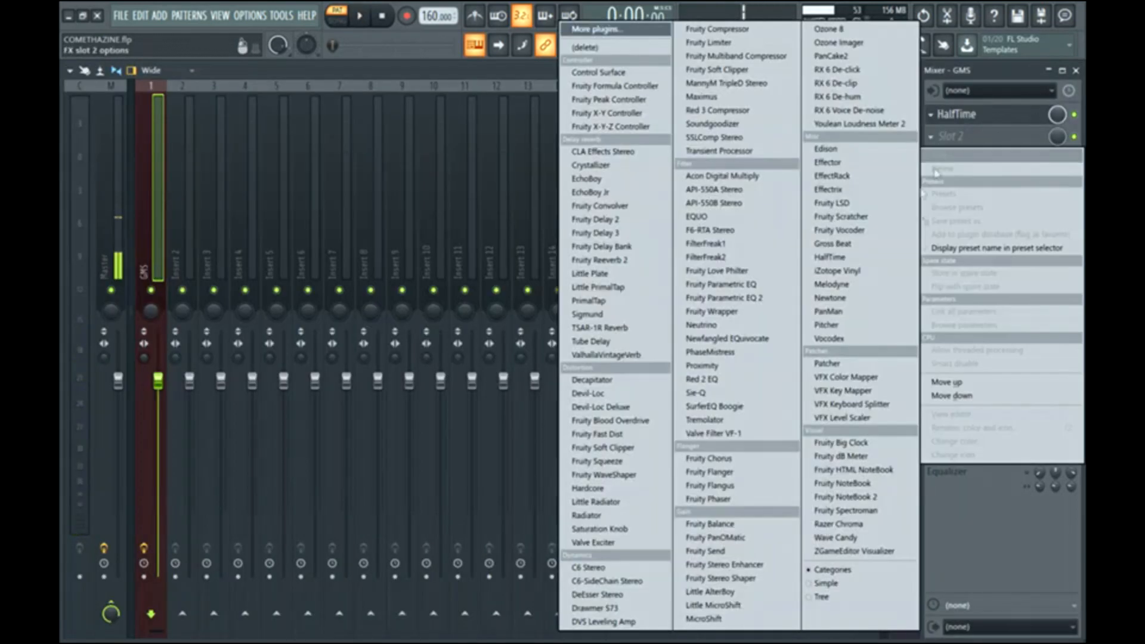
pyautogui.click(764, 298)
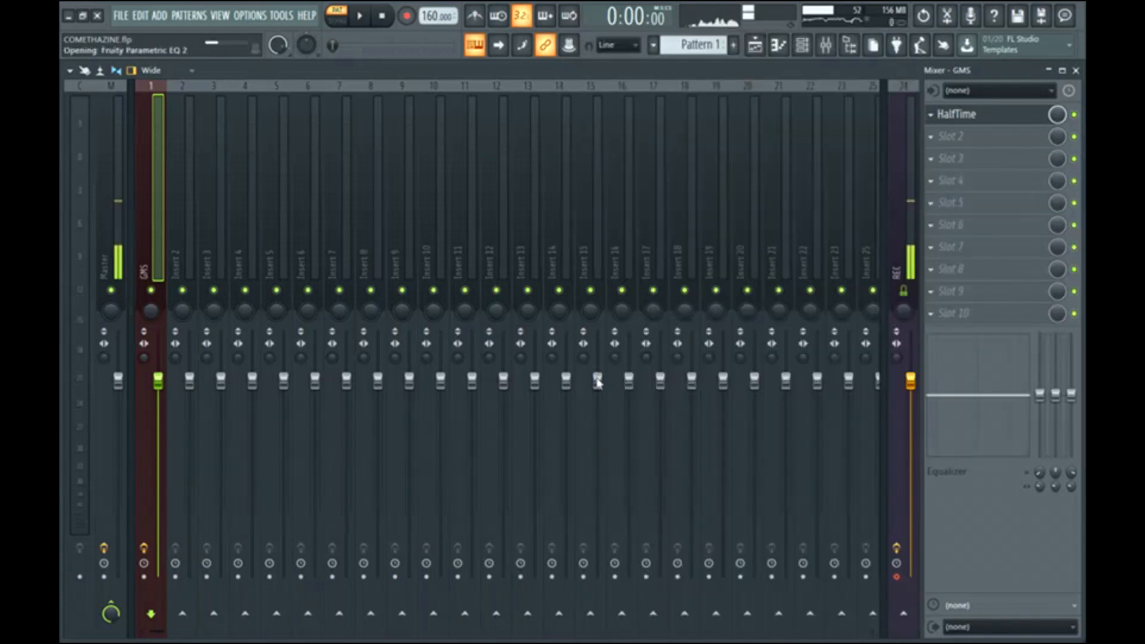
# Cut the low end with band 1 of Fruity Parametric EQ 2, at -18 dB and about 90 Hz, during playback.
pyautogui.rightClick(224, 342)
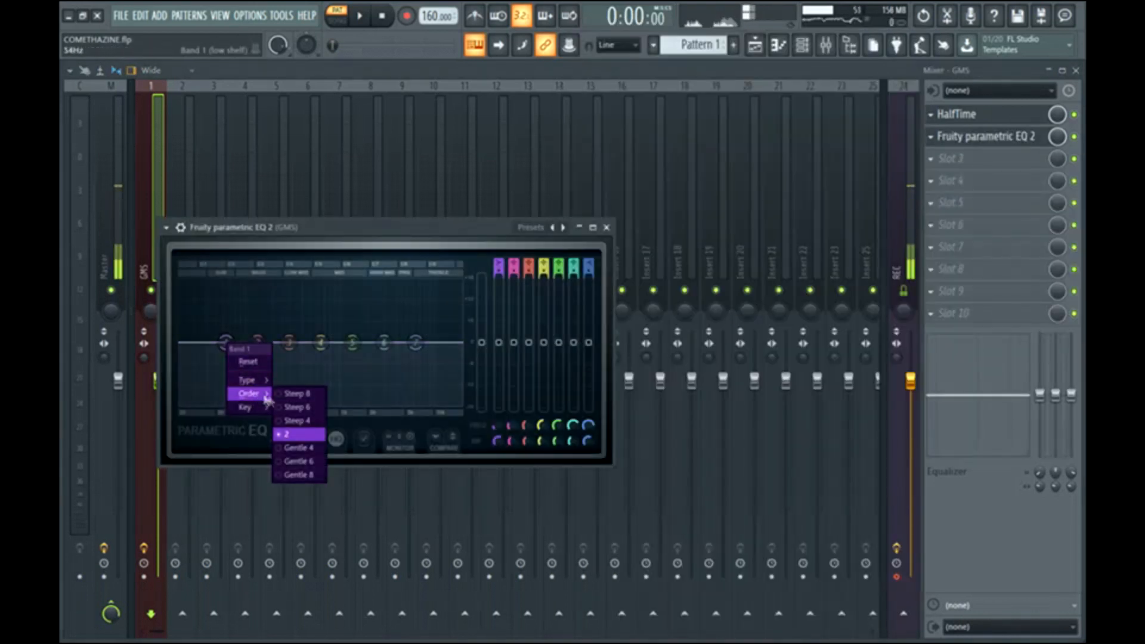
pyautogui.click(300, 435)
pyautogui.press('space')
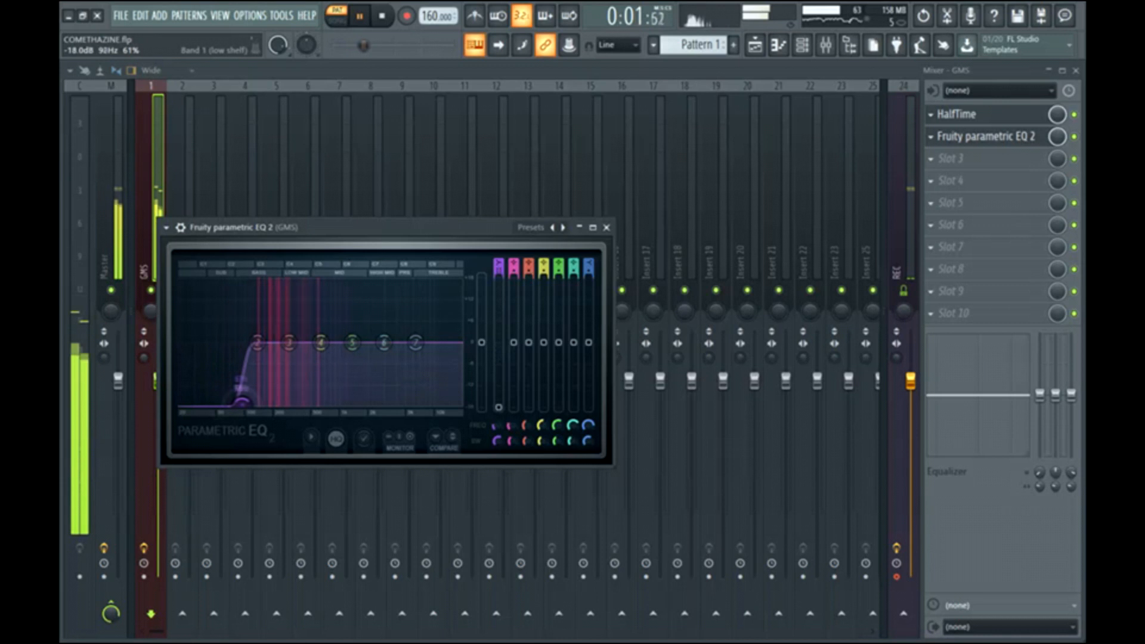
# Set EQ band 7 to order Steep 8 and pull it down to roll off the highs, checking by playback.
pyautogui.rightClick(416, 343)
pyautogui.moveTo(441, 393)
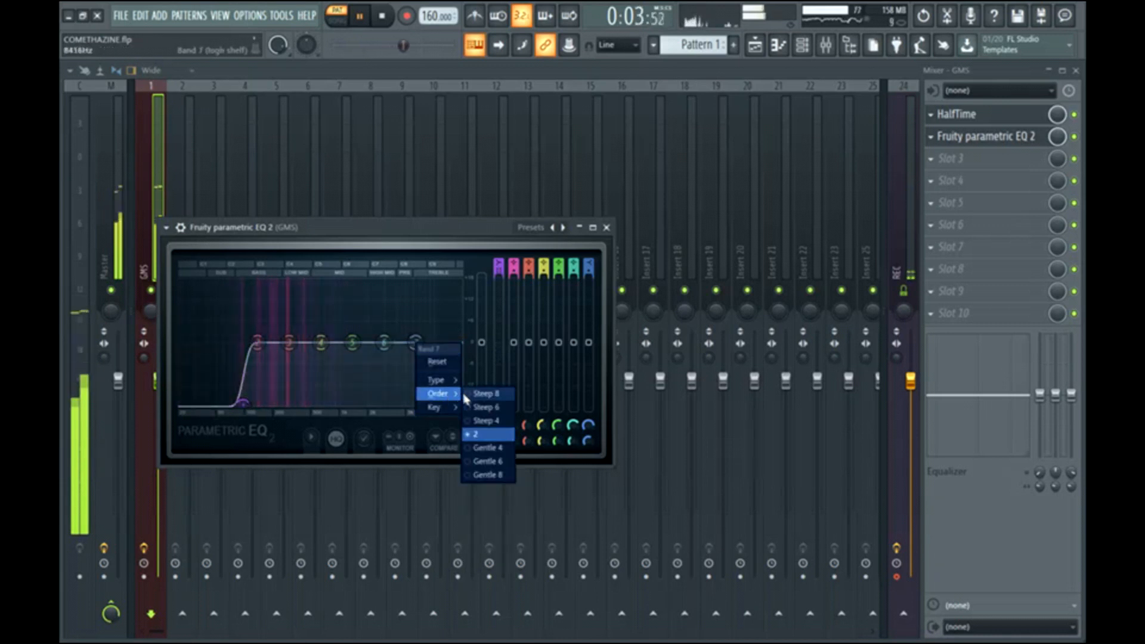
pyautogui.click(477, 395)
pyautogui.press('space')
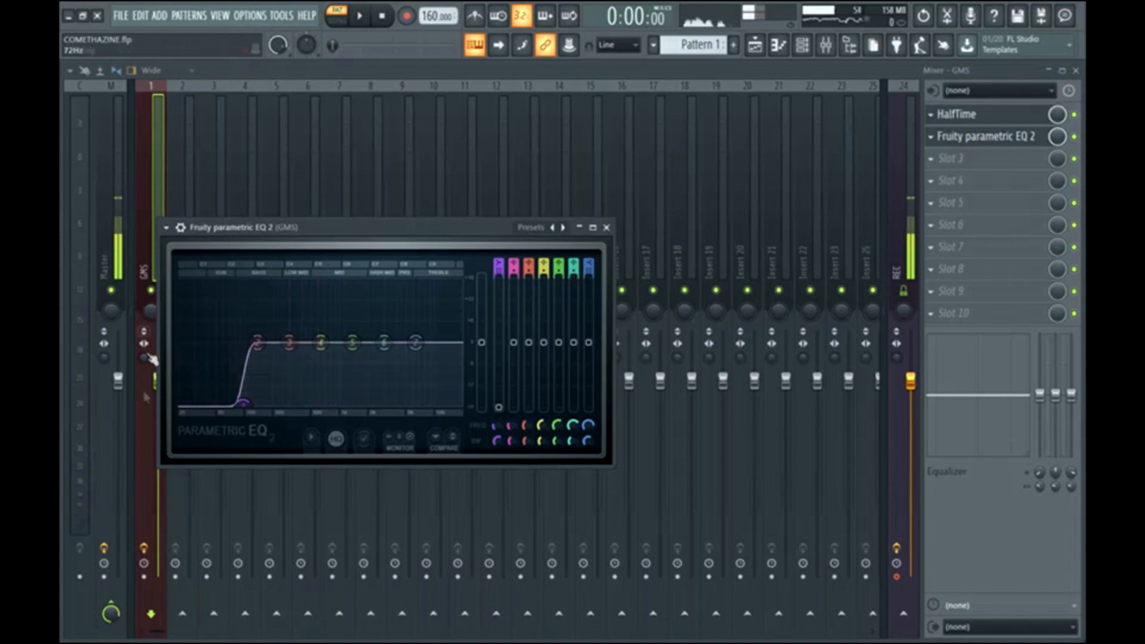
pyautogui.rightClick(416, 343)
pyautogui.click(470, 394)
pyautogui.moveTo(416, 345); pyautogui.dragTo(367, 404)
pyautogui.press('space')
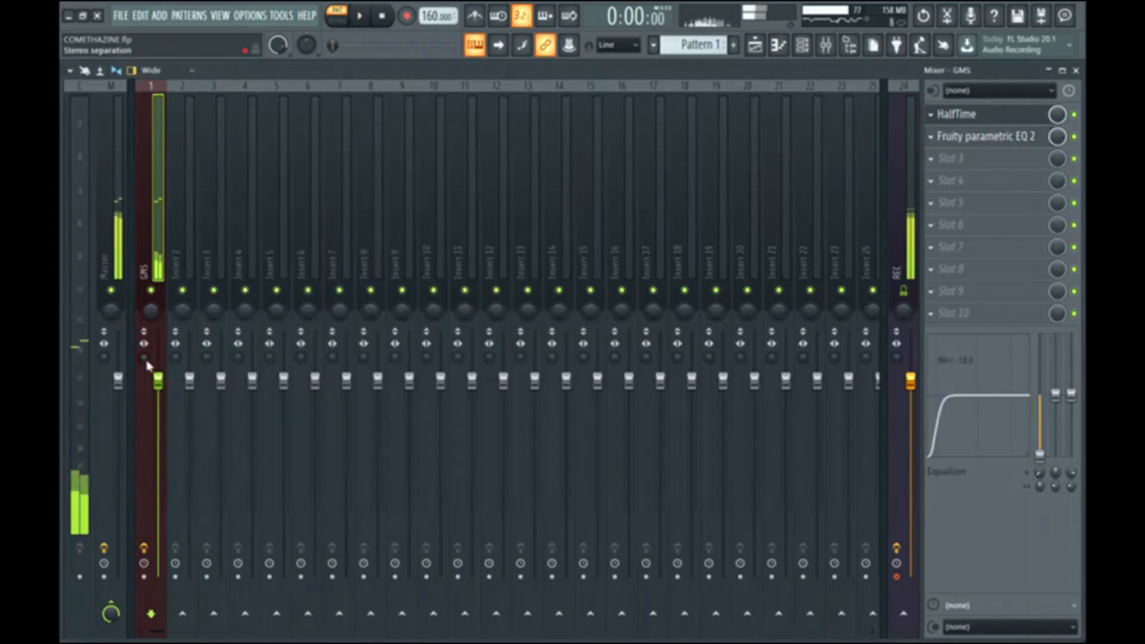
# Set the GMS track's stereo separation to 31% separated while playing, and check the Master track before reselecting GMS.
pyautogui.press('space')
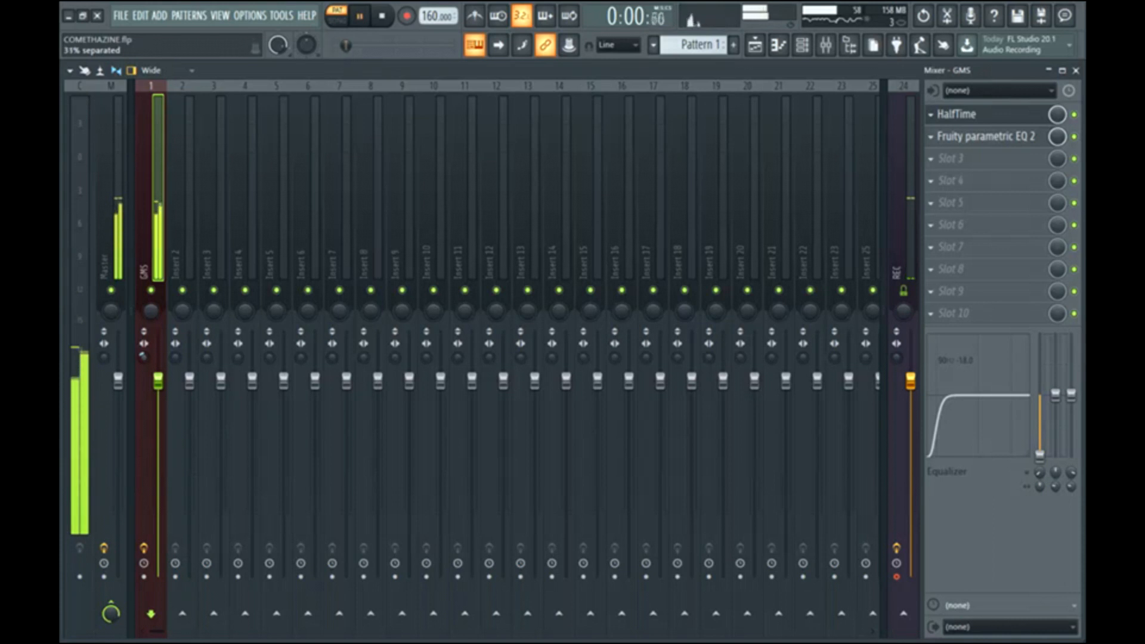
pyautogui.click(121, 264)
pyautogui.press('space')
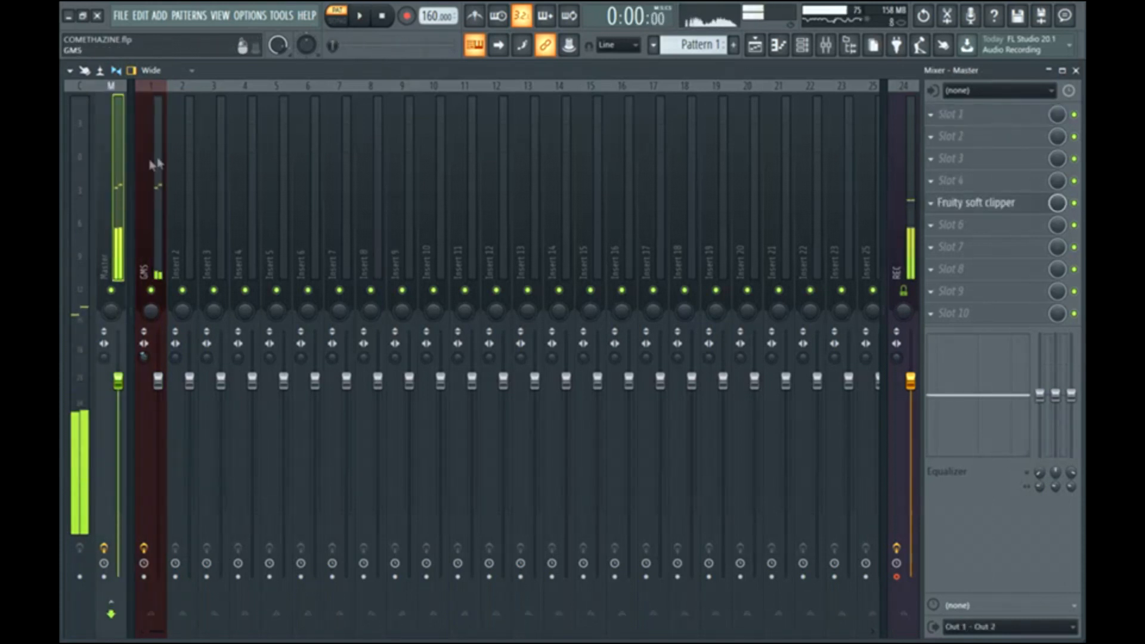
pyautogui.click(155, 191)
# Switch to song mode and move the second Pattern 1 clip on Track 1 to start at bar 5.
pyautogui.press('F5')
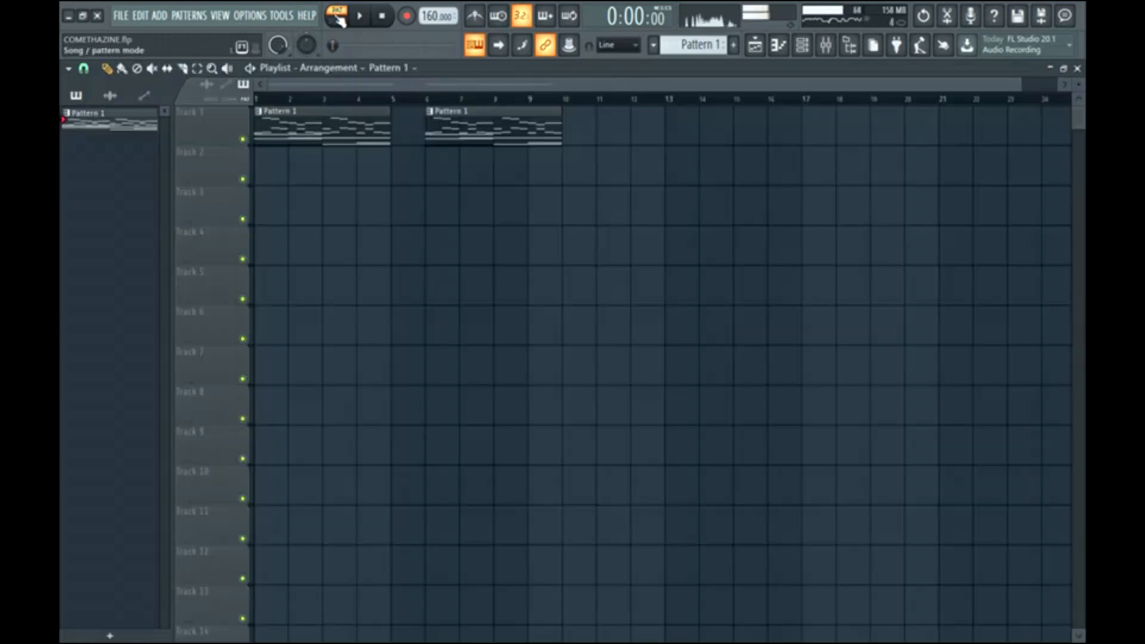
pyautogui.moveTo(513, 139); pyautogui.dragTo(468, 129)
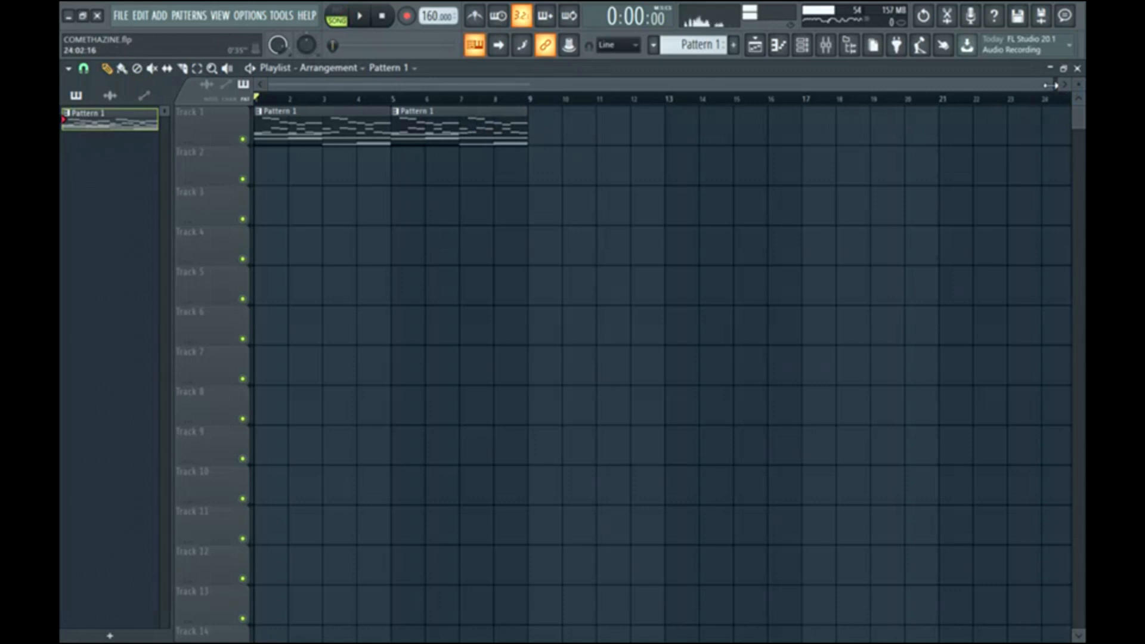
pyautogui.click(826, 44)
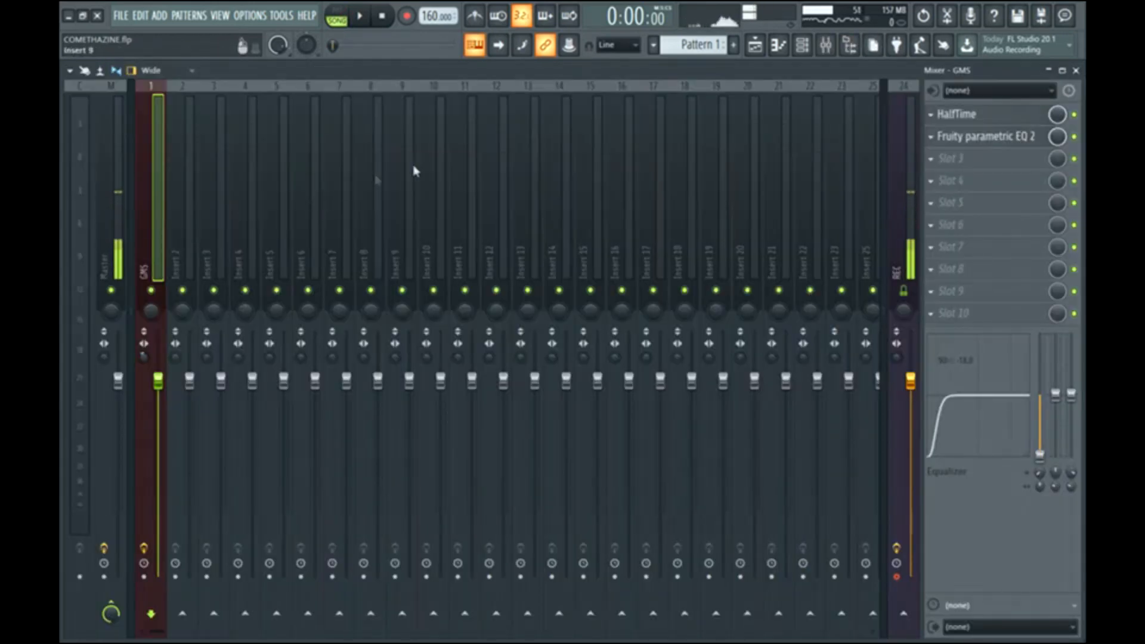
pyautogui.click(755, 46)
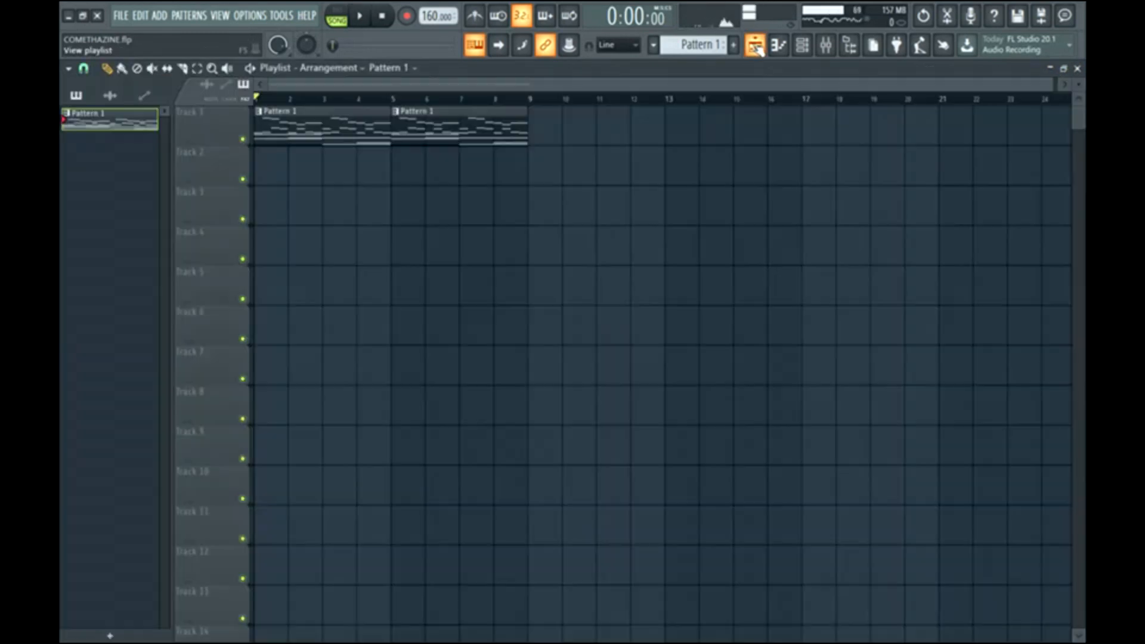
# Open the 808 [ Spinz ] channel, raise its Trim to maximum, and show the other page of precomputed effects.
pyautogui.click(859, 59)
pyautogui.click(110, 583)
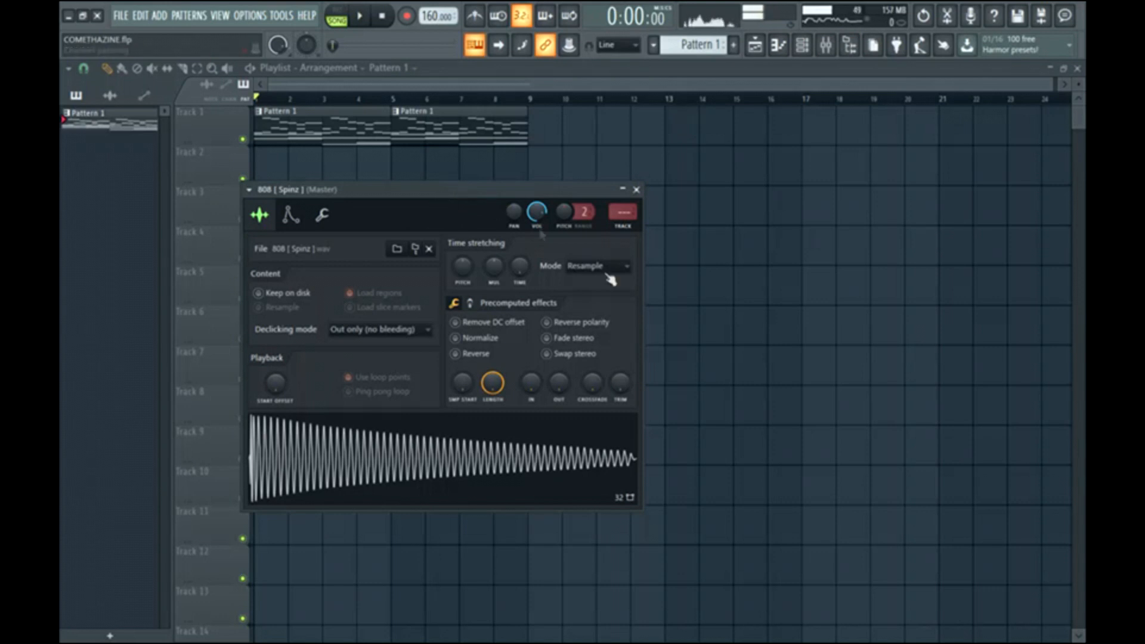
pyautogui.moveTo(617, 400); pyautogui.dragTo(617, 382)
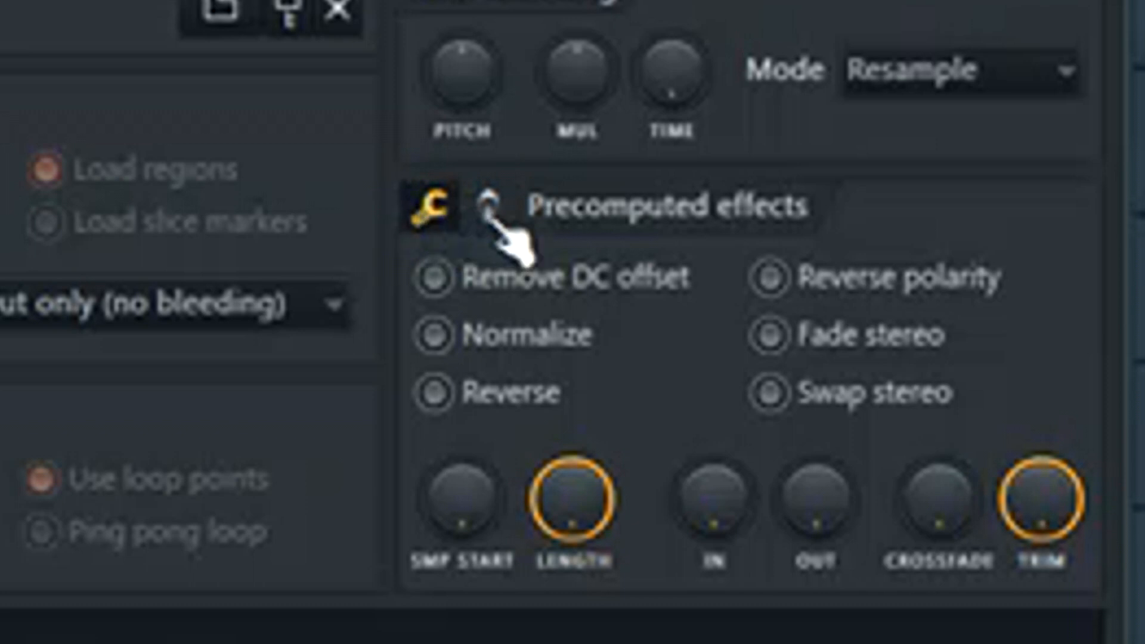
pyautogui.click(488, 206)
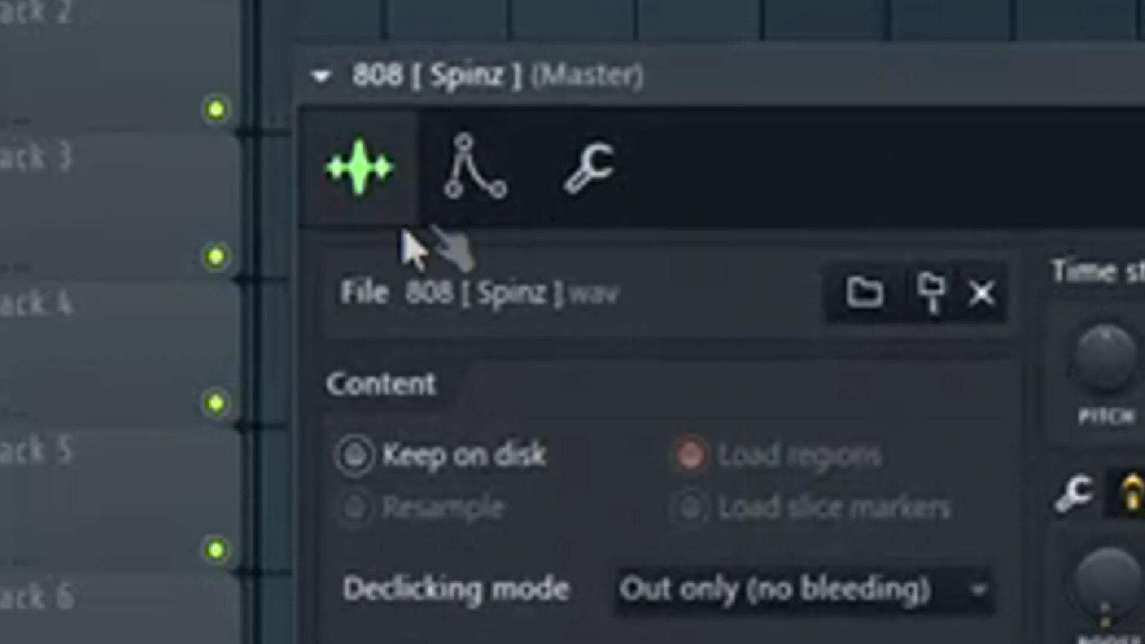
# Enable the 808's volume envelope with attack, decay, sustain and release at minimum and hold at maximum, and open its miscellaneous settings.
pyautogui.click(290, 215)
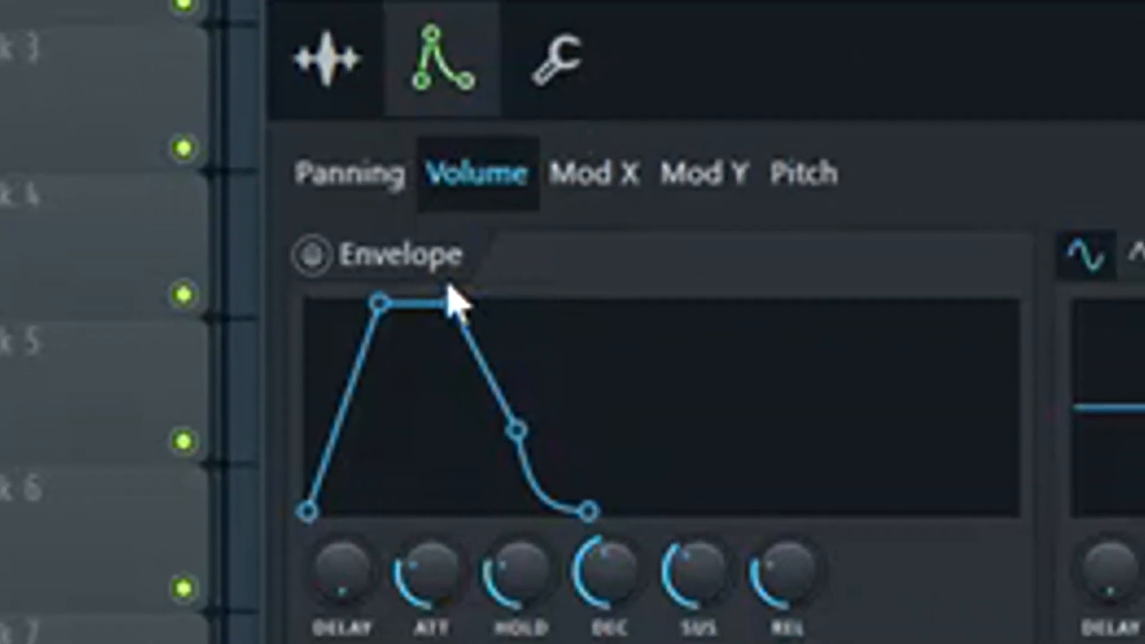
pyautogui.click(311, 255)
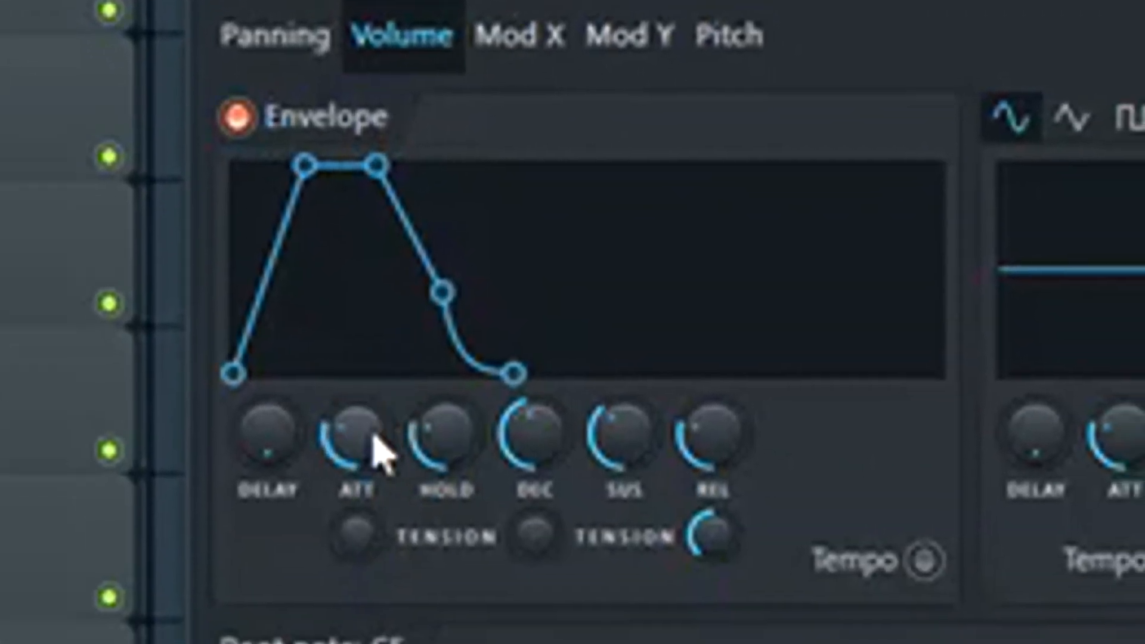
pyautogui.moveTo(358, 435); pyautogui.dragTo(358, 471)
pyautogui.moveTo(444, 435); pyautogui.dragTo(444, 393)
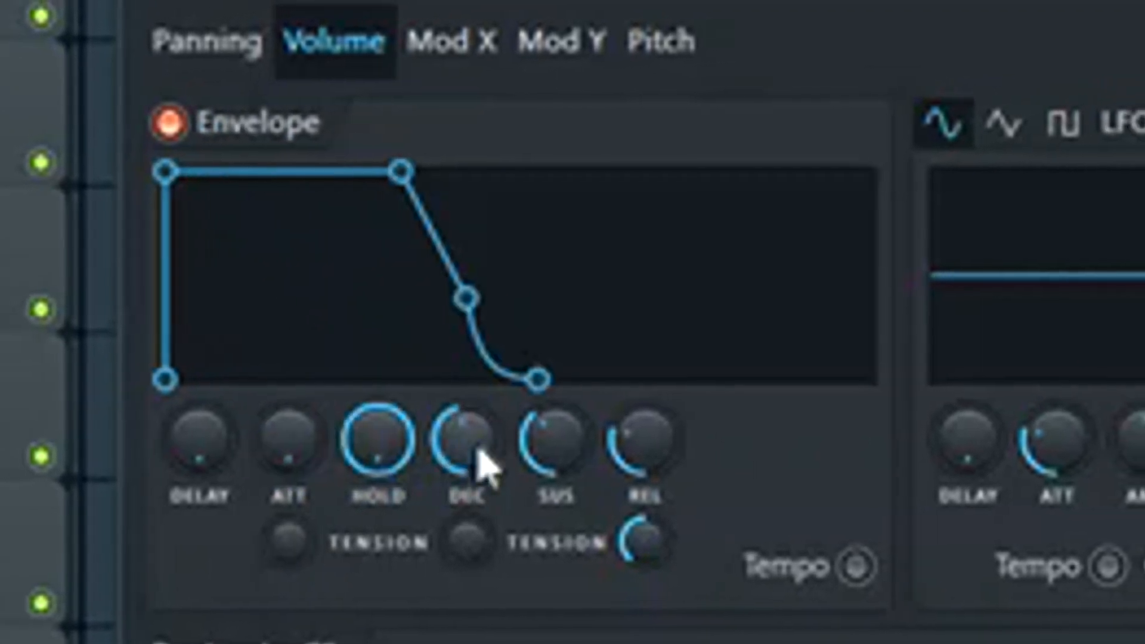
pyautogui.moveTo(478, 452); pyautogui.dragTo(479, 495)
pyautogui.moveTo(552, 432); pyautogui.dragTo(552, 477)
pyautogui.moveTo(632, 431); pyautogui.dragTo(632, 477)
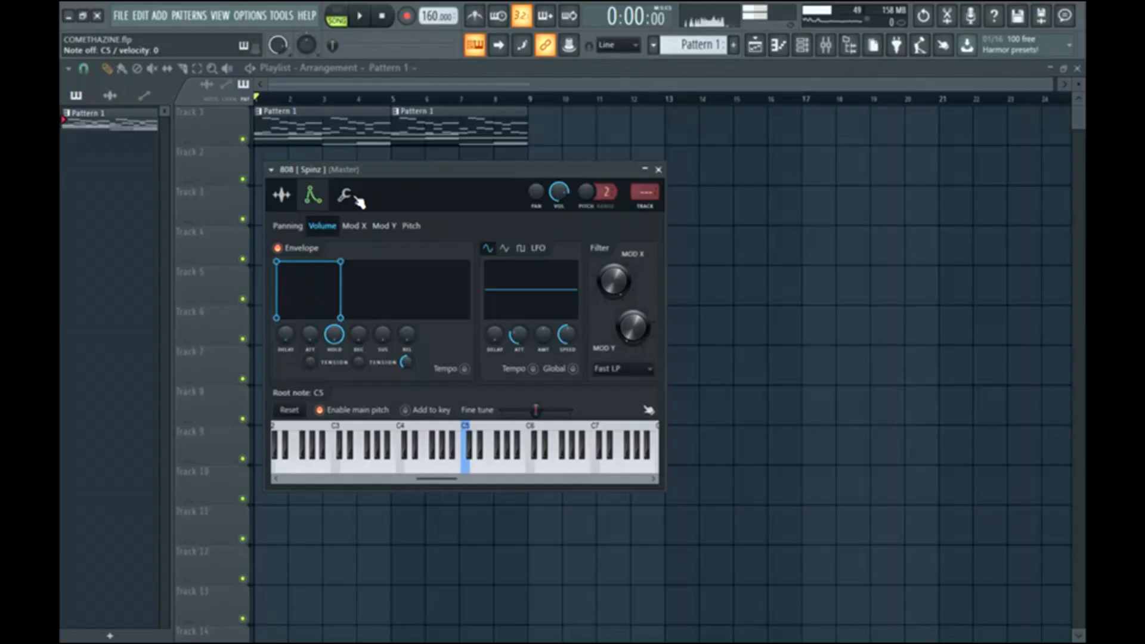
pyautogui.click(346, 196)
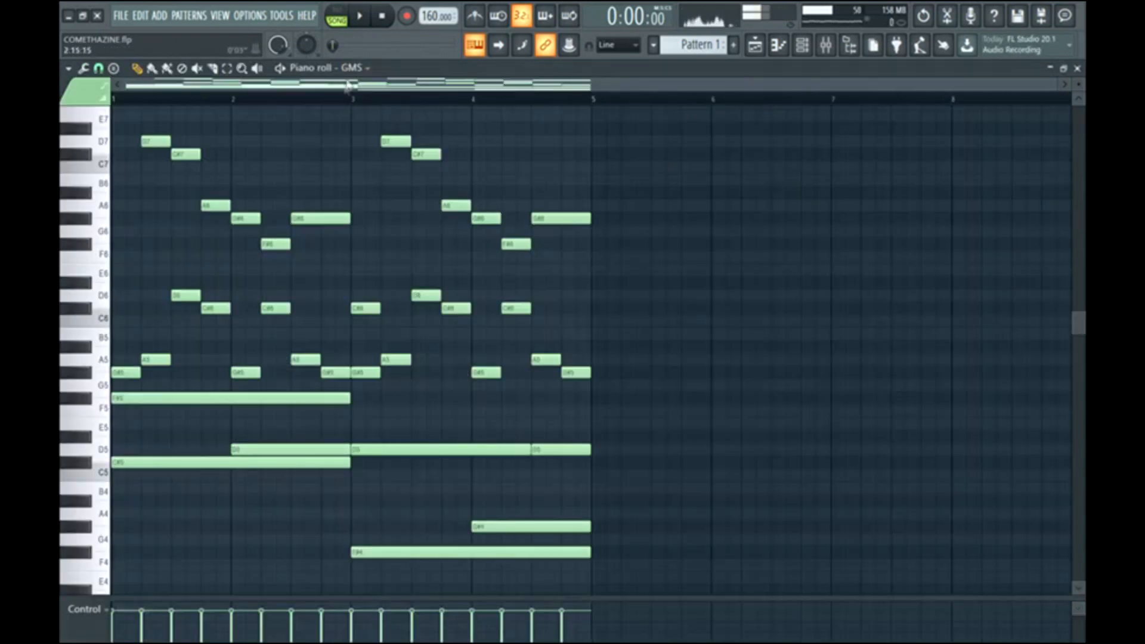
# Draw a C#6 note about one and a half bars long at bar 1 for the 808 and audition it.
pyautogui.click(365, 110)
pyautogui.scroll(-2, 214, 404)
pyautogui.moveTo(179, 410); pyautogui.dragTo(106, 394)
pyautogui.press('space')
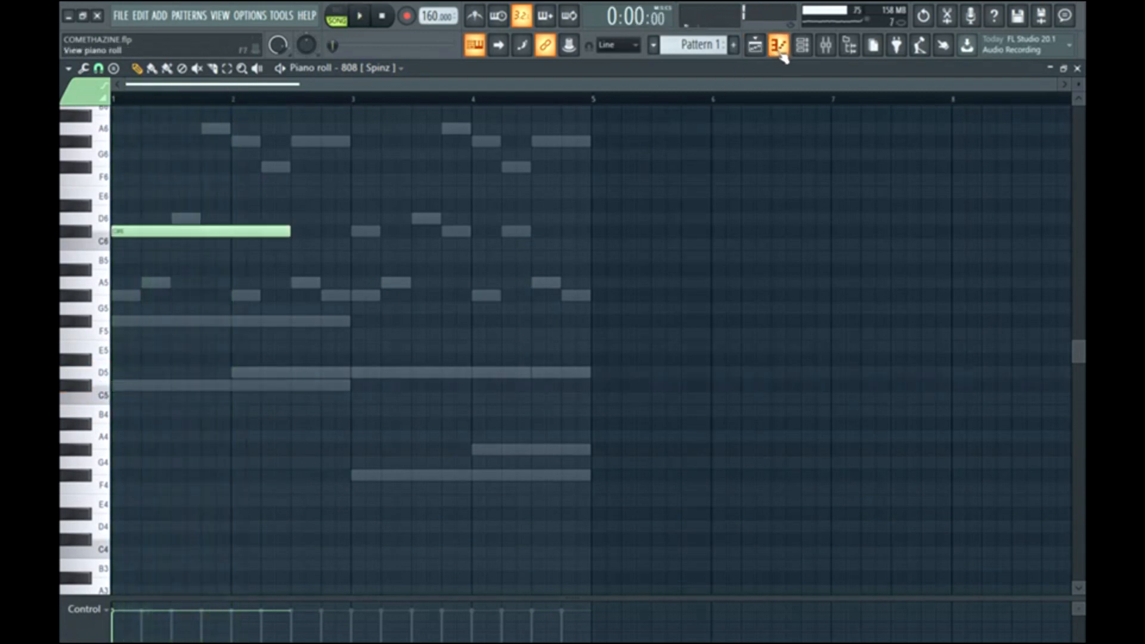
pyautogui.press('space')
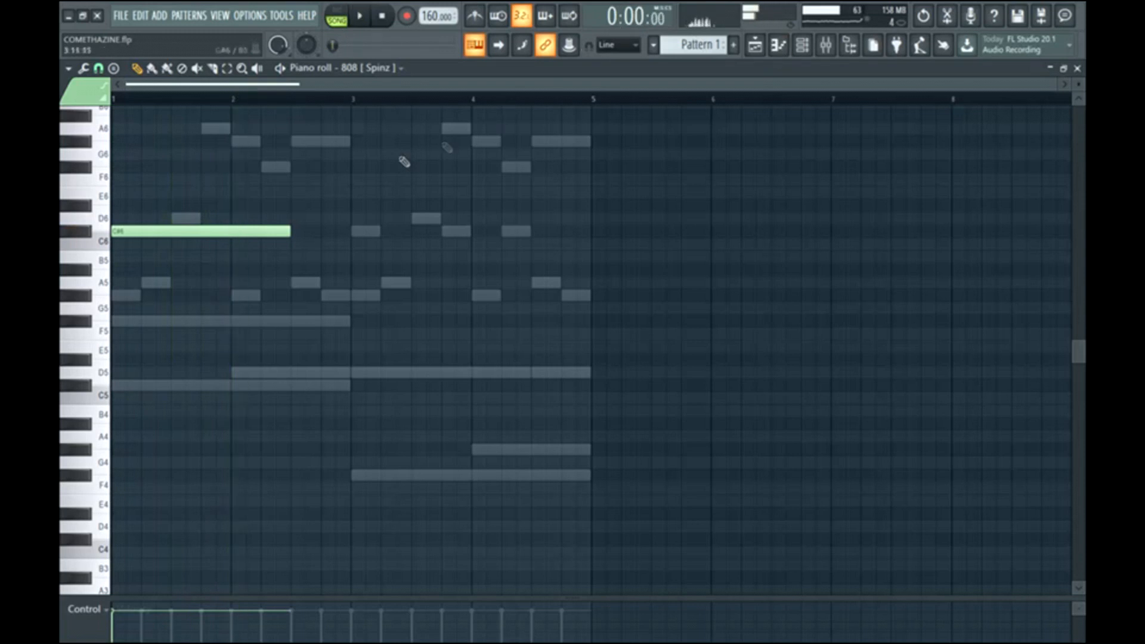
# Rework the 808 line into three consecutive F#5 notes from bar 1, extending the third one to bar 3.
pyautogui.moveTo(254, 234); pyautogui.dragTo(237, 348)
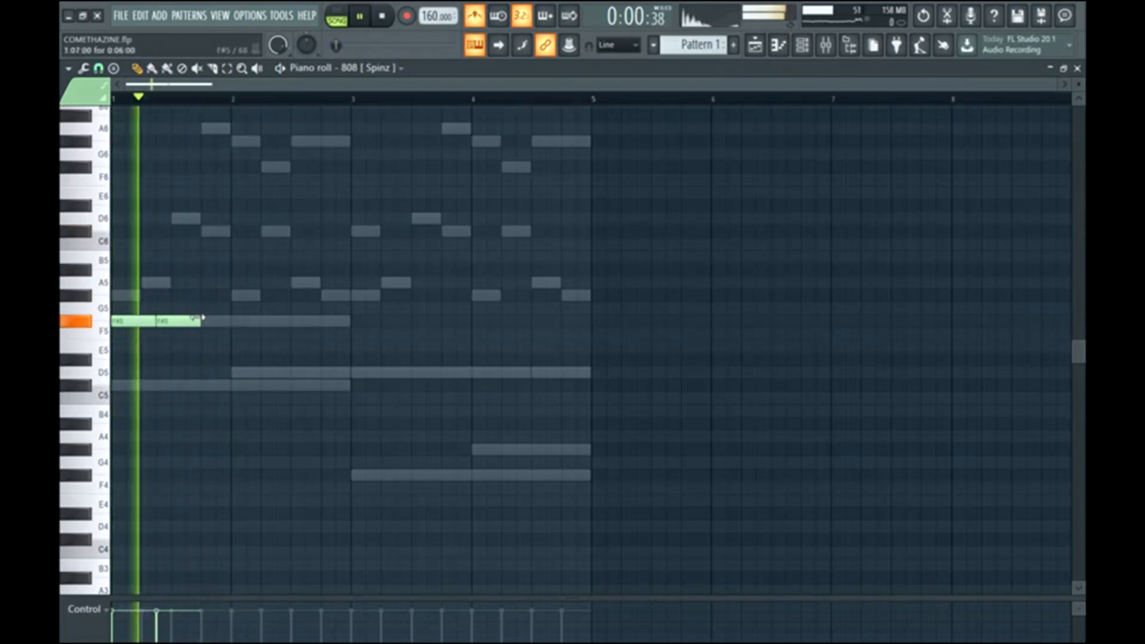
pyautogui.click(210, 322)
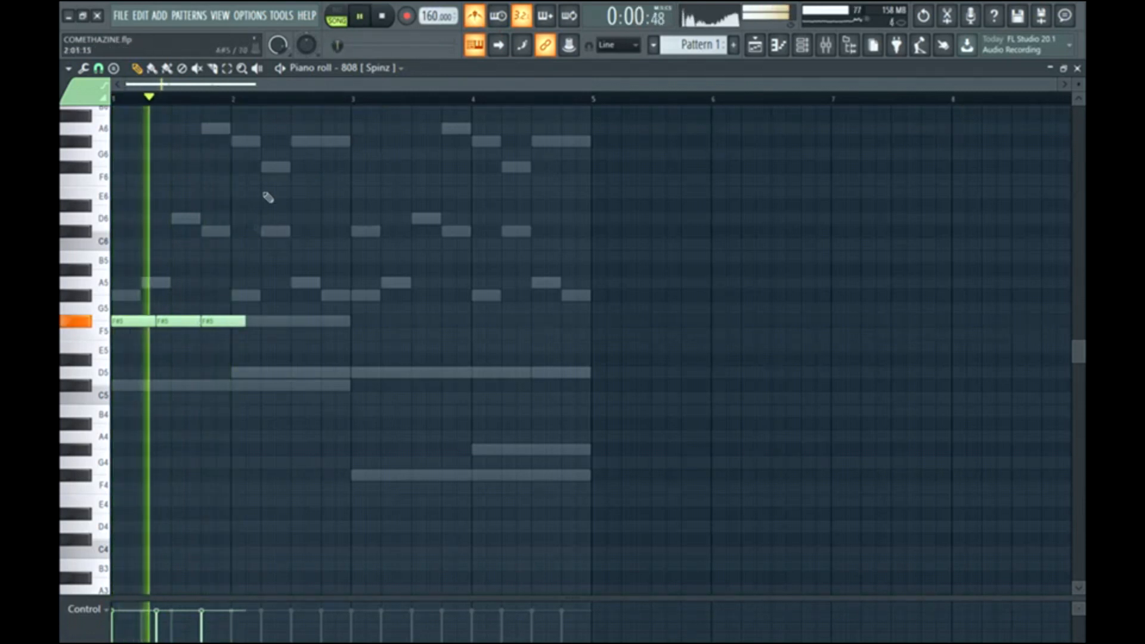
pyautogui.moveTo(244, 322); pyautogui.dragTo(350, 322)
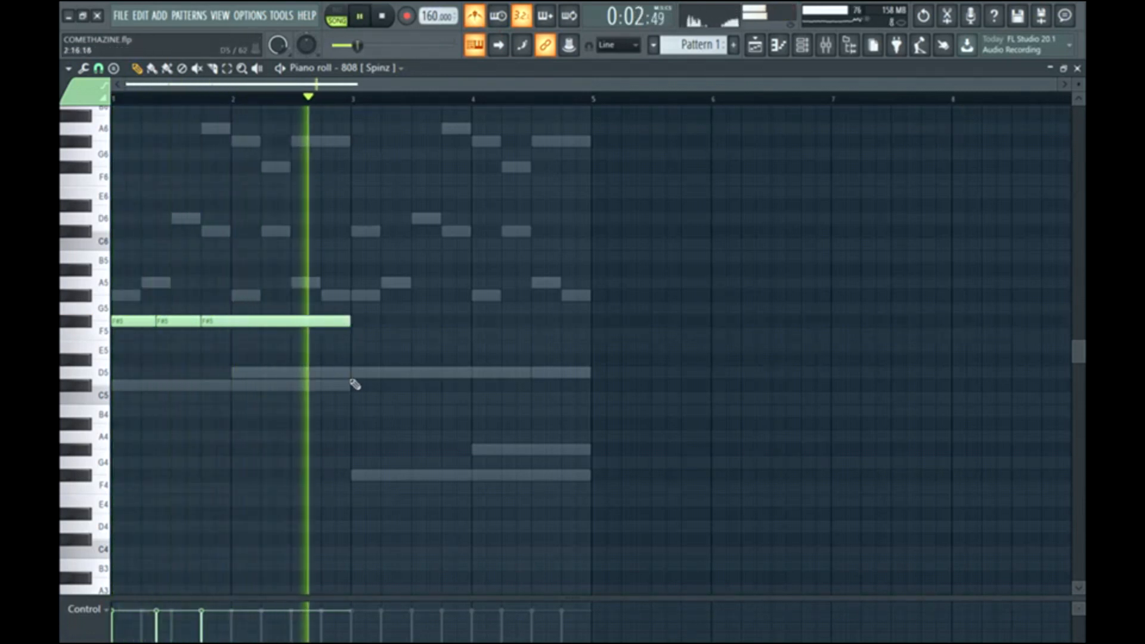
# Add a D5 note at bar 3, raise all the 808 notes by one octave, and play them.
pyautogui.click(358, 373)
pyautogui.press('space')
pyautogui.hotkey('ctrl', 'Up')
pyautogui.press('space')
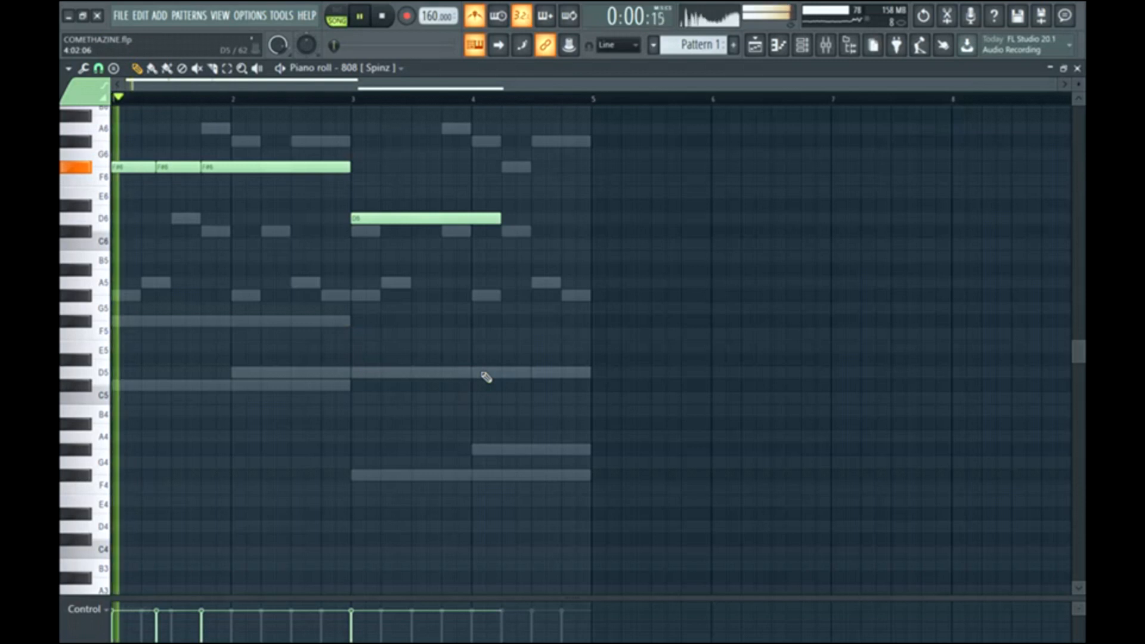
# Replace the note at bar 3 with a repeat of the three-note F# figure up to bar 5 and lower all notes to F#5.
pyautogui.scroll(2, 485, 373)
pyautogui.moveTo(471, 331); pyautogui.dragTo(587, 299)
pyautogui.click(405, 282)
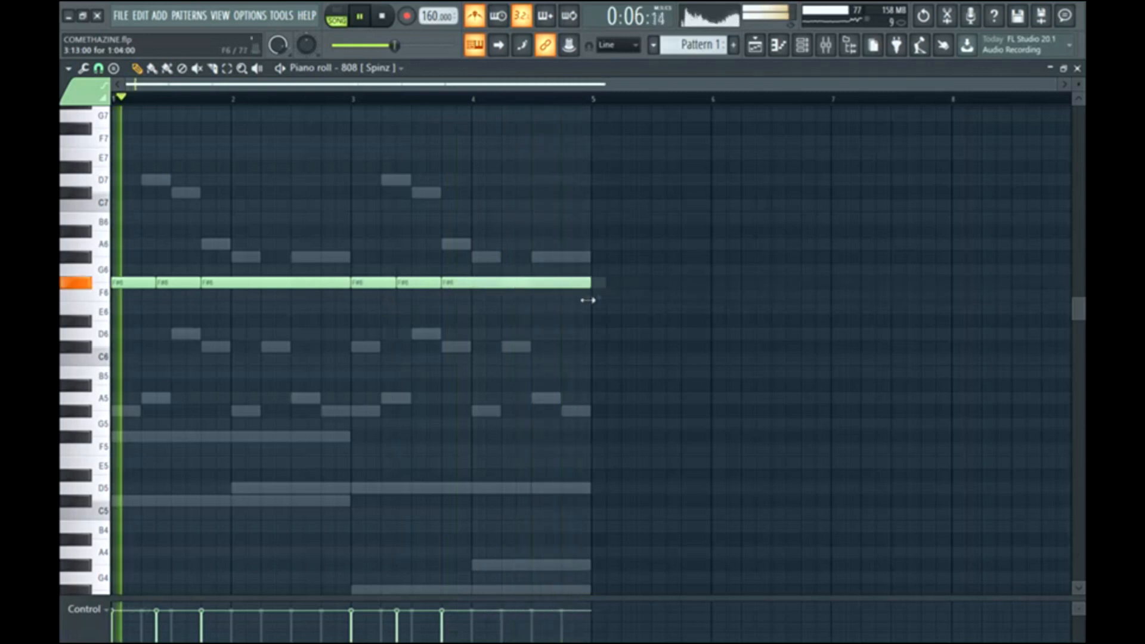
pyautogui.hotkey('ctrl', 'Down')
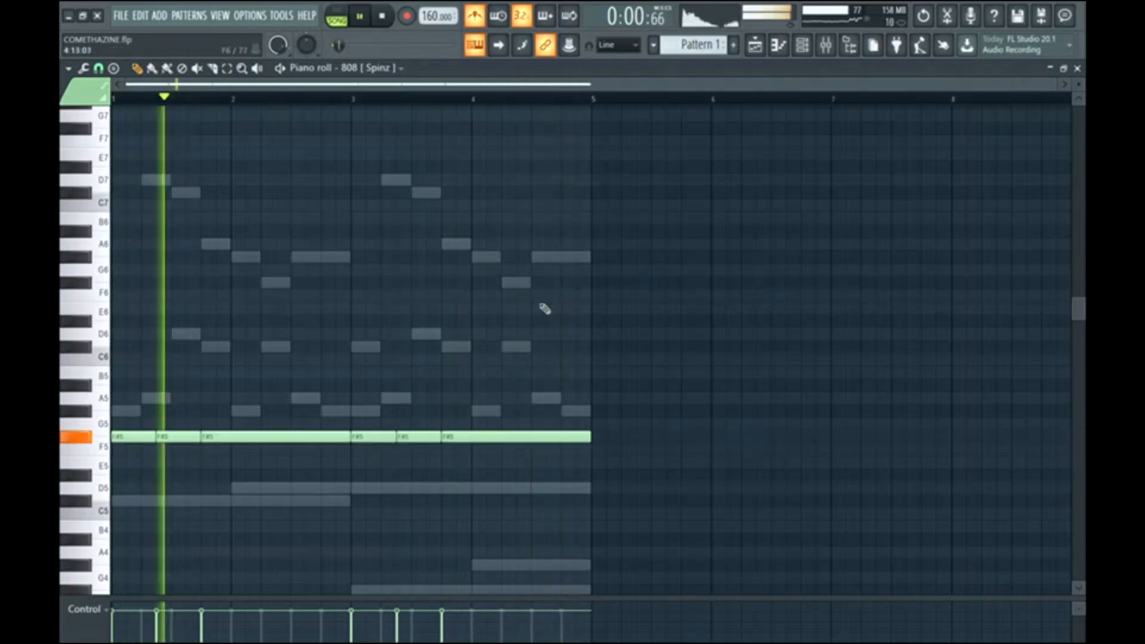
pyautogui.scroll(-3, 531, 307)
pyautogui.press('space')
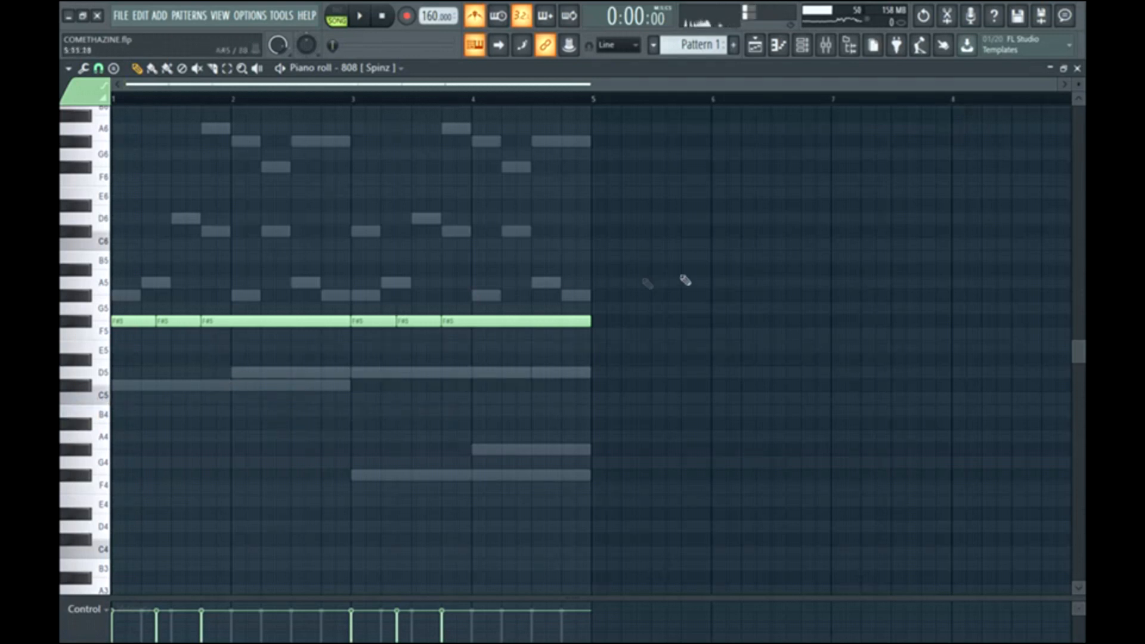
pyautogui.hotkey('ctrl', 'a')
pyautogui.moveTo(133, 324); pyautogui.dragTo(238, 302)
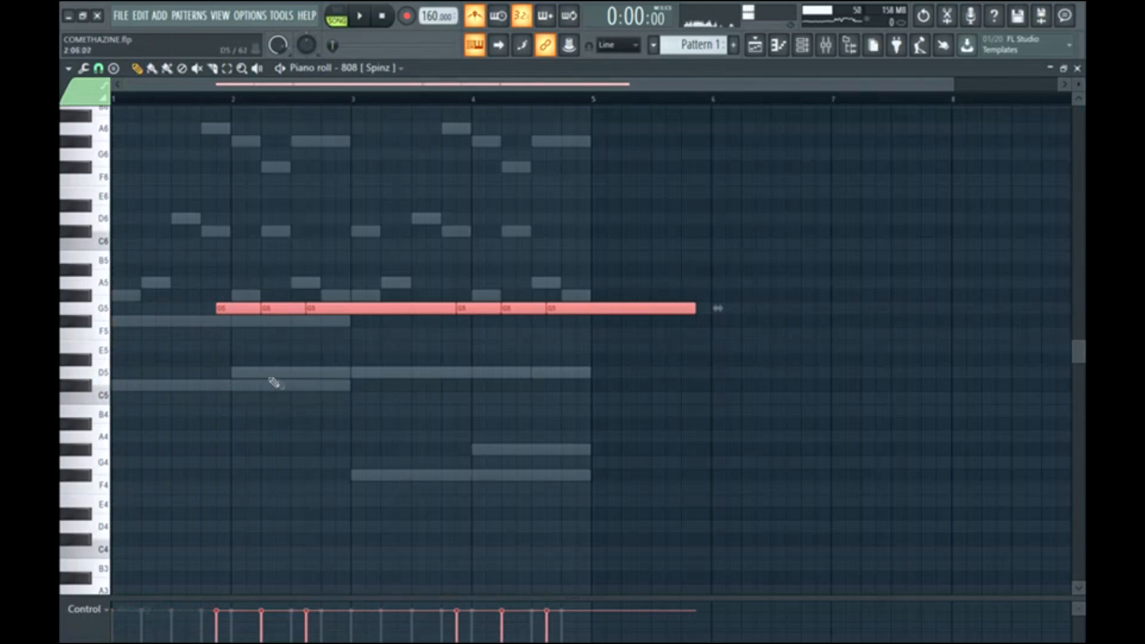
pyautogui.moveTo(116, 319); pyautogui.dragTo(94, 327)
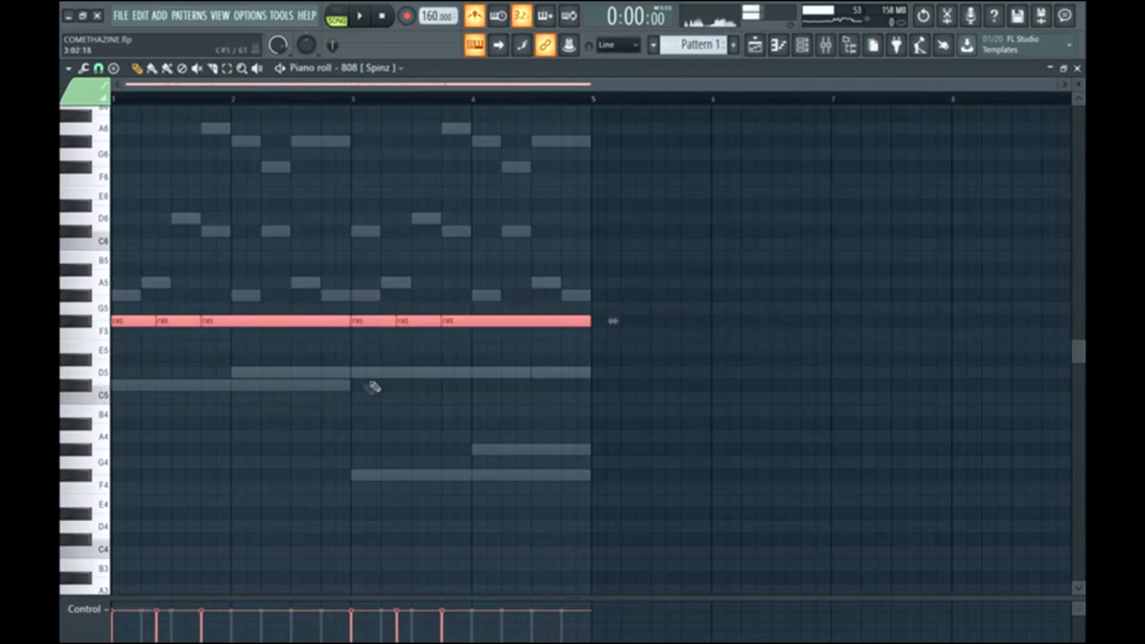
pyautogui.hotkey('ctrl', 'd')
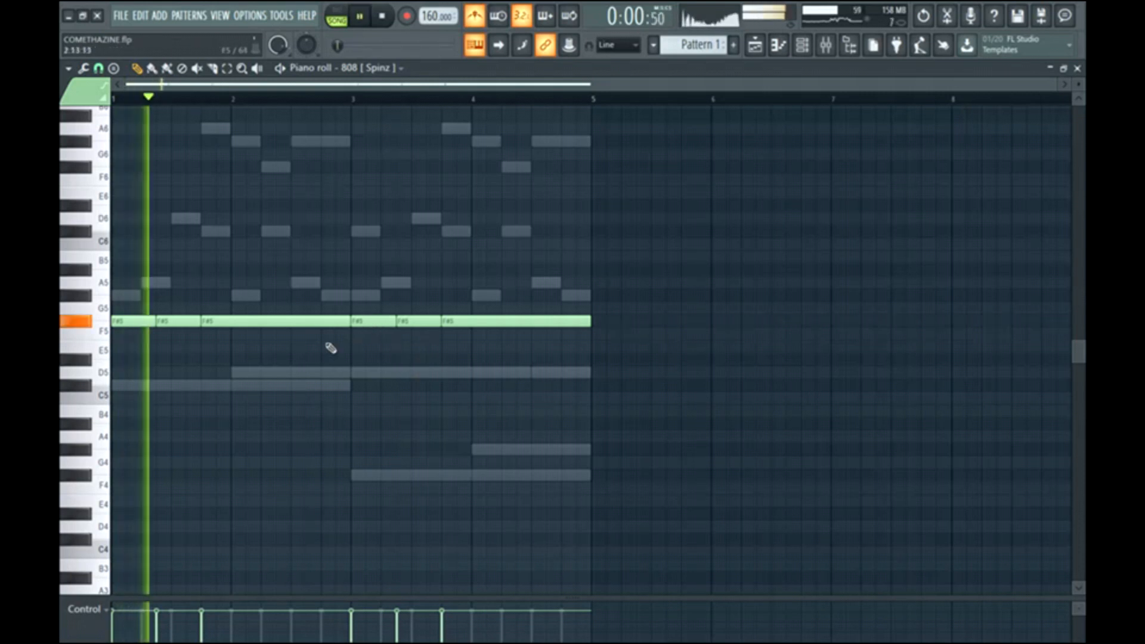
pyautogui.press('space')
# Cut all the 808 notes from Pattern 1, paste them into the next pattern, and open the playlist.
pyautogui.hotkey('ctrl', 'a')
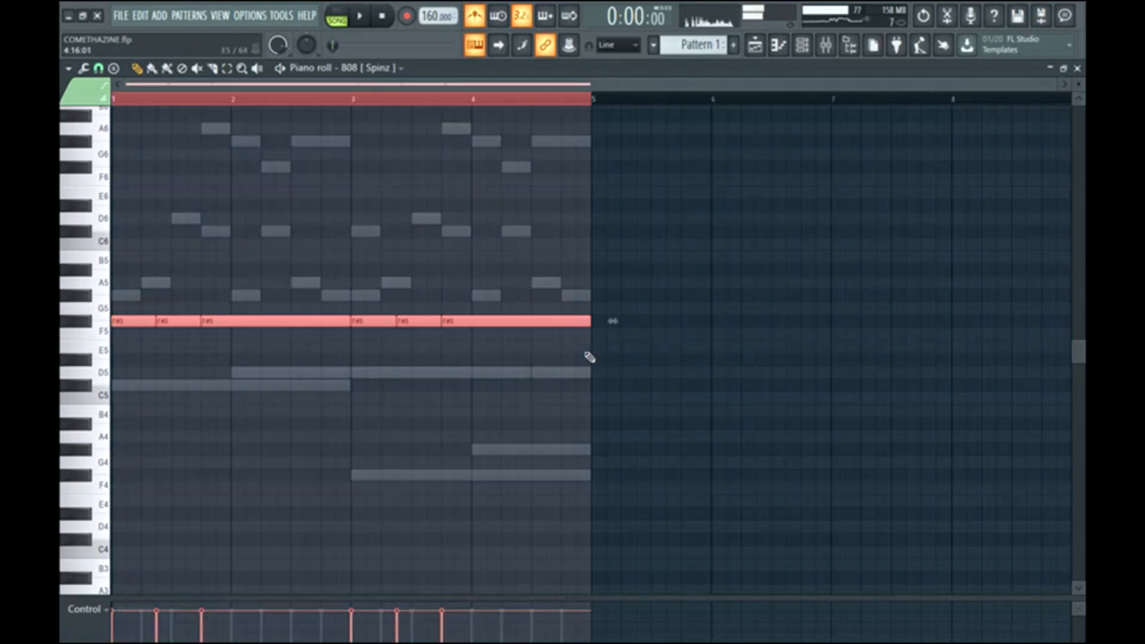
pyautogui.hotkey('ctrl', 'x')
pyautogui.click(734, 44)
pyautogui.hotkey('ctrl', 'v')
pyautogui.hotkey('ctrl', 'd')
pyautogui.press('F5')
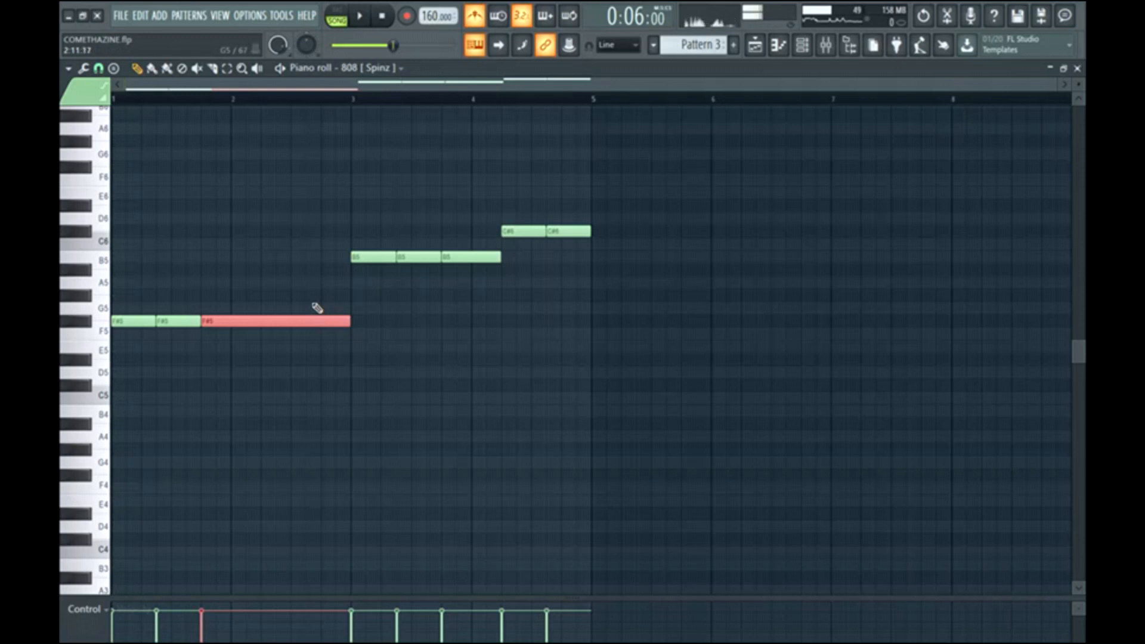
# Highlight the F#5, B5 and C#6 note groups of the 808 line in Pattern 3 to review them, and clear the selection.
pyautogui.moveTo(333, 305); pyautogui.dragTo(69, 339)
pyautogui.moveTo(390, 313); pyautogui.dragTo(70, 337)
pyautogui.moveTo(320, 252); pyautogui.dragTo(495, 262)
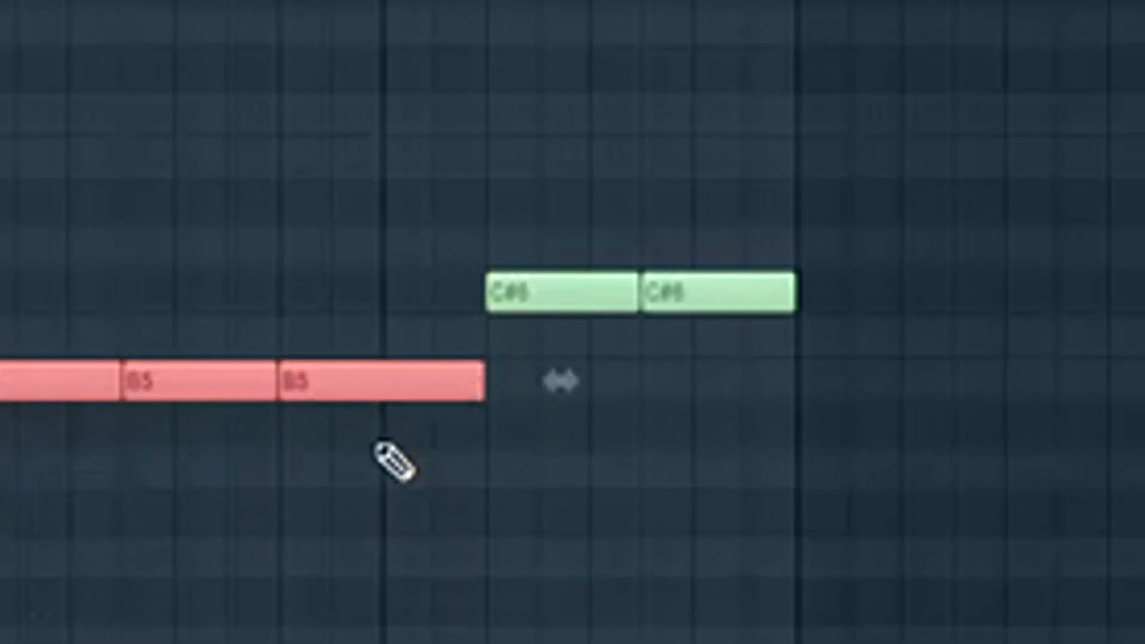
pyautogui.moveTo(435, 288); pyautogui.dragTo(751, 291)
pyautogui.keyDown('ctrl'); pyautogui.click(703, 448); pyautogui.keyUp('ctrl')
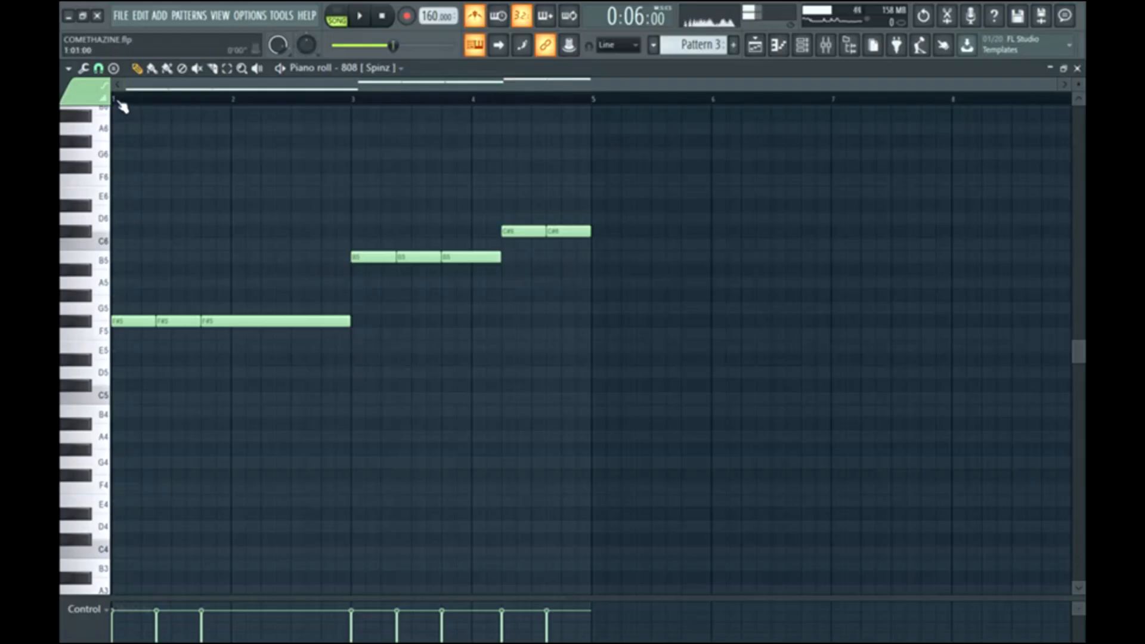
# Play back the 808 line in Pattern 3 and switch to the playlist.
pyautogui.press('space')
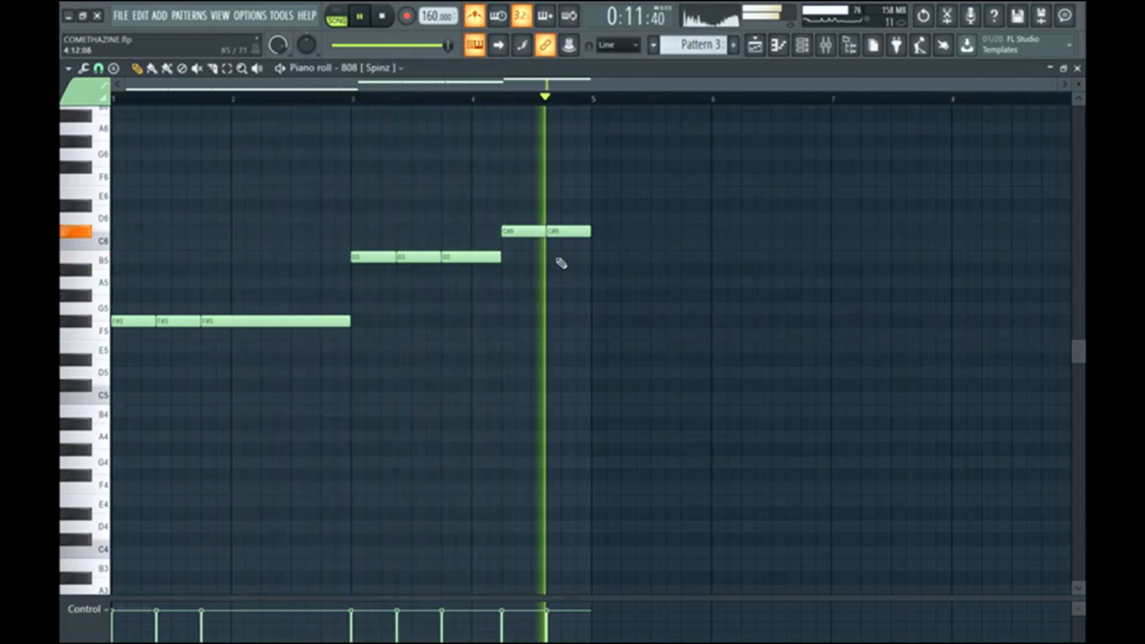
pyautogui.click(755, 45)
pyautogui.click(475, 16)
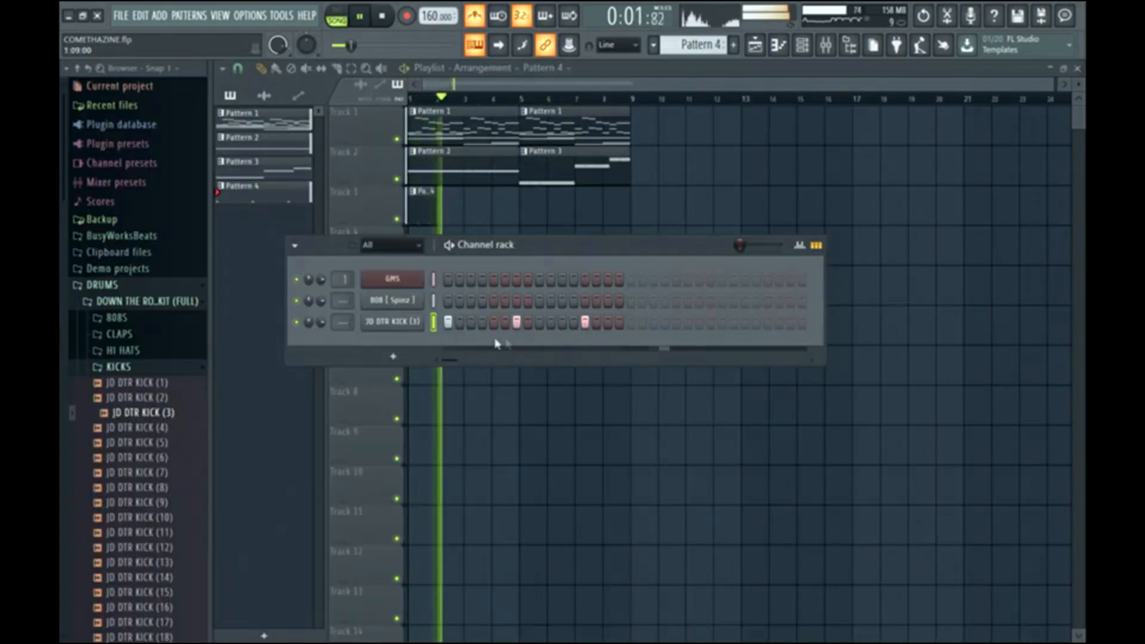
# Repeat the kick's Pattern 4 on Track 3 at bars 3, 5 and 7, and add a kick on step 27 of the pattern.
pyautogui.moveTo(446, 213); pyautogui.dragTo(583, 215)
pyautogui.click(531, 212)
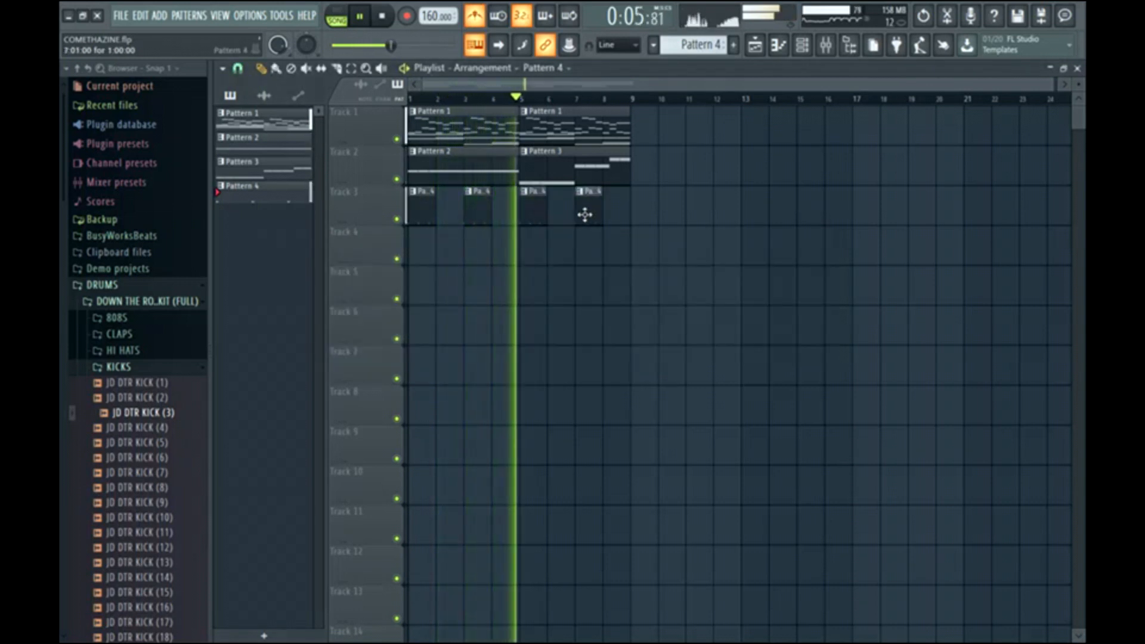
pyautogui.click(734, 44)
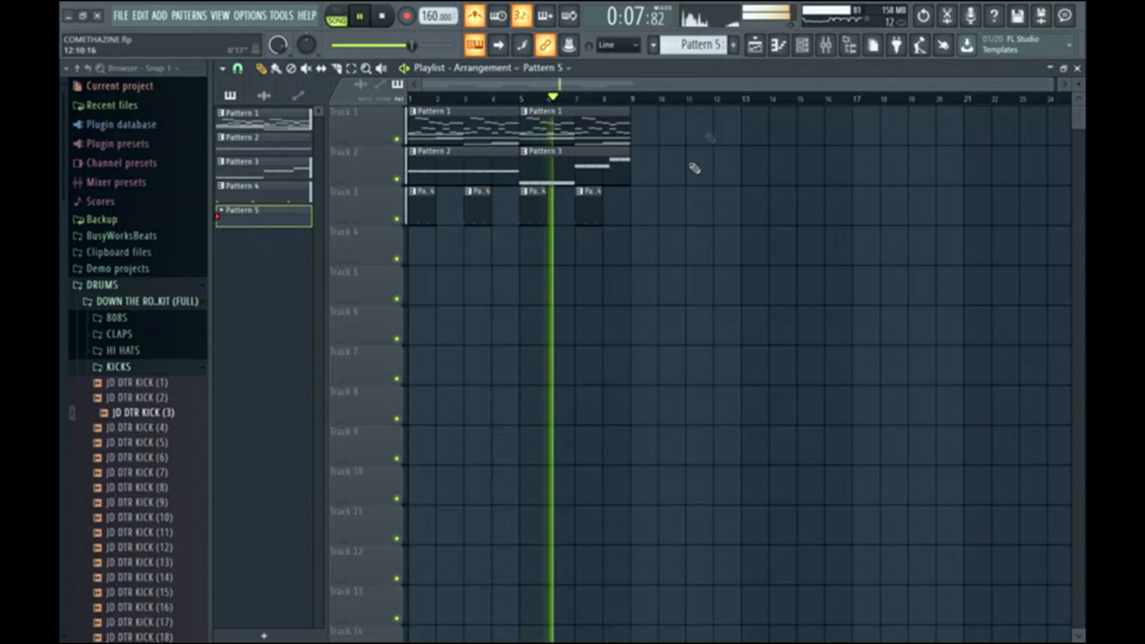
pyautogui.moveTo(601, 213); pyautogui.dragTo(613, 215)
pyautogui.doubleClick(613, 215)
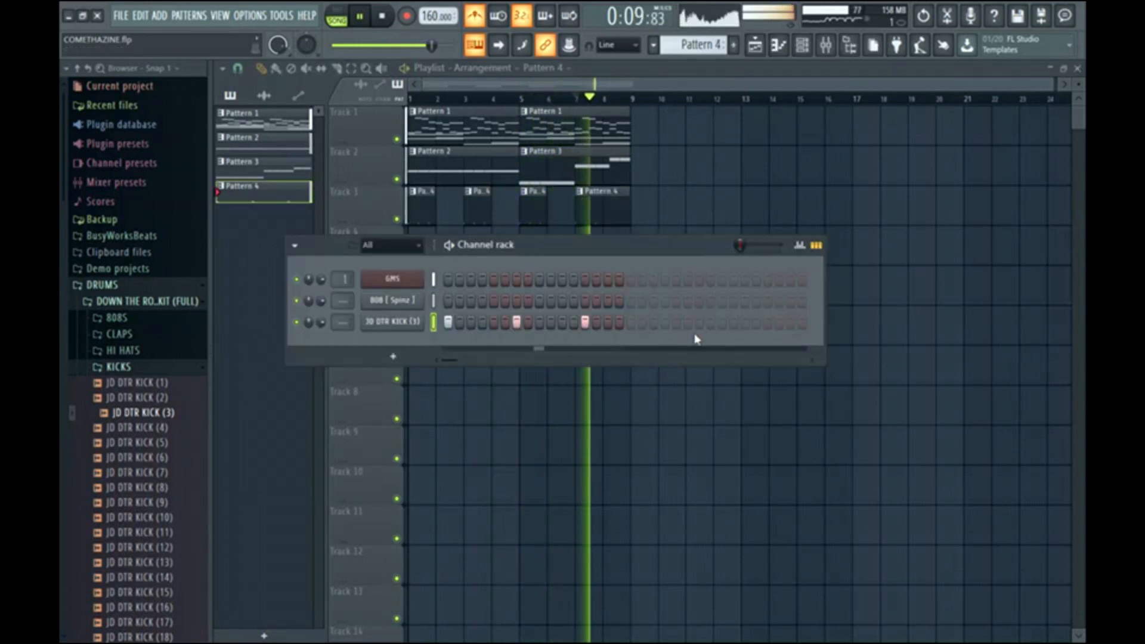
pyautogui.click(744, 323)
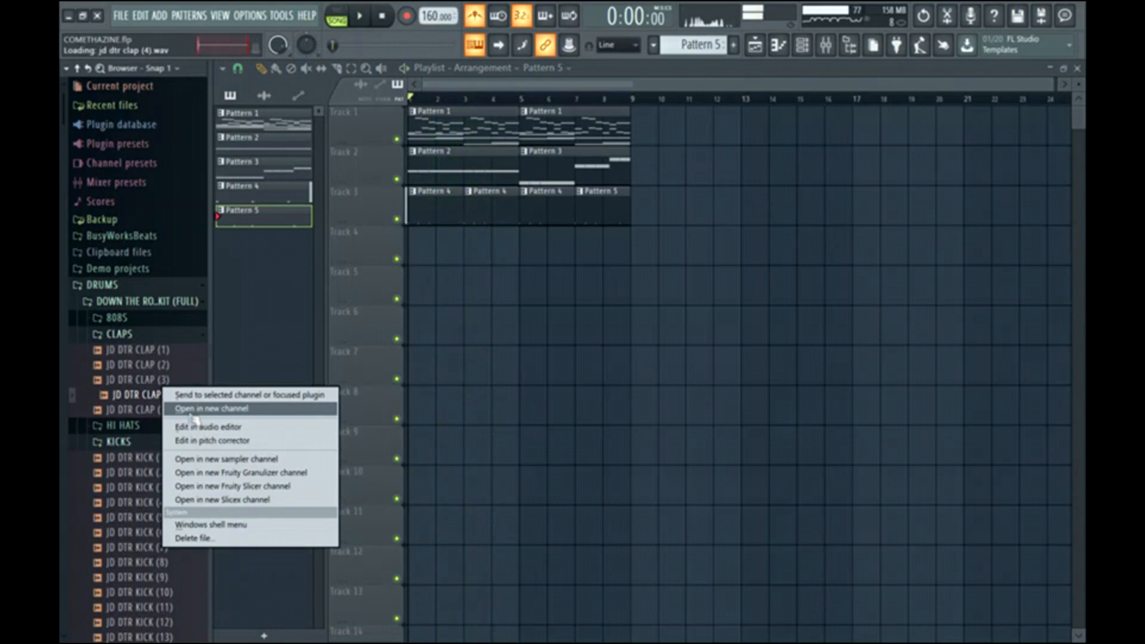
# Load JD DTR CLAP (4) into a new channel and put claps on steps 9 and 25 of Pattern 6.
pyautogui.click(211, 409)
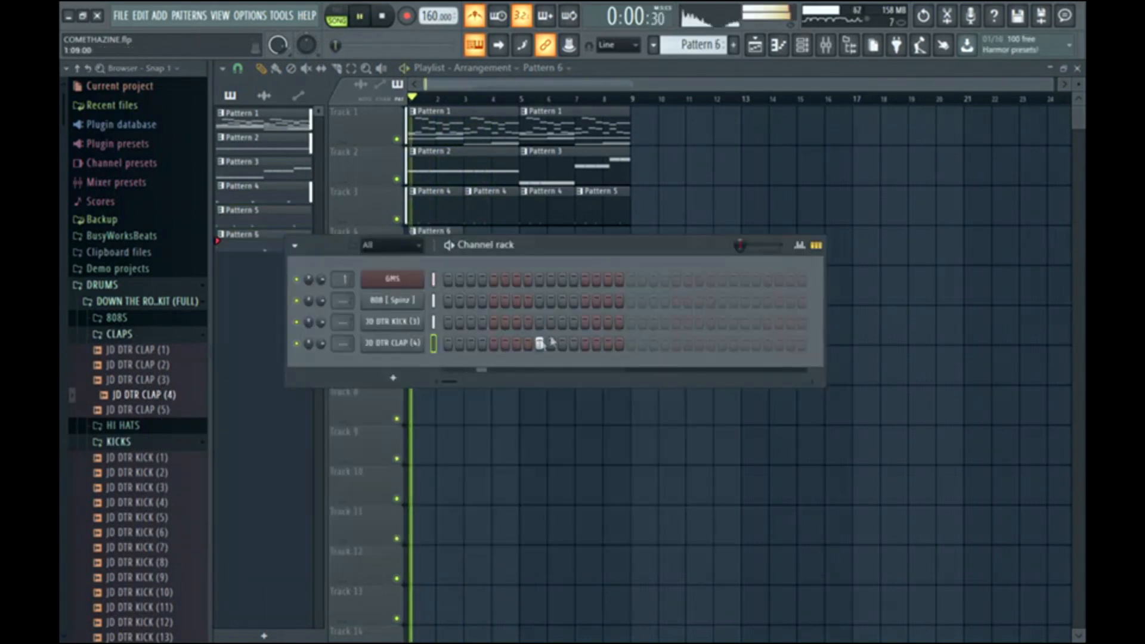
pyautogui.click(723, 346)
pyautogui.click(802, 47)
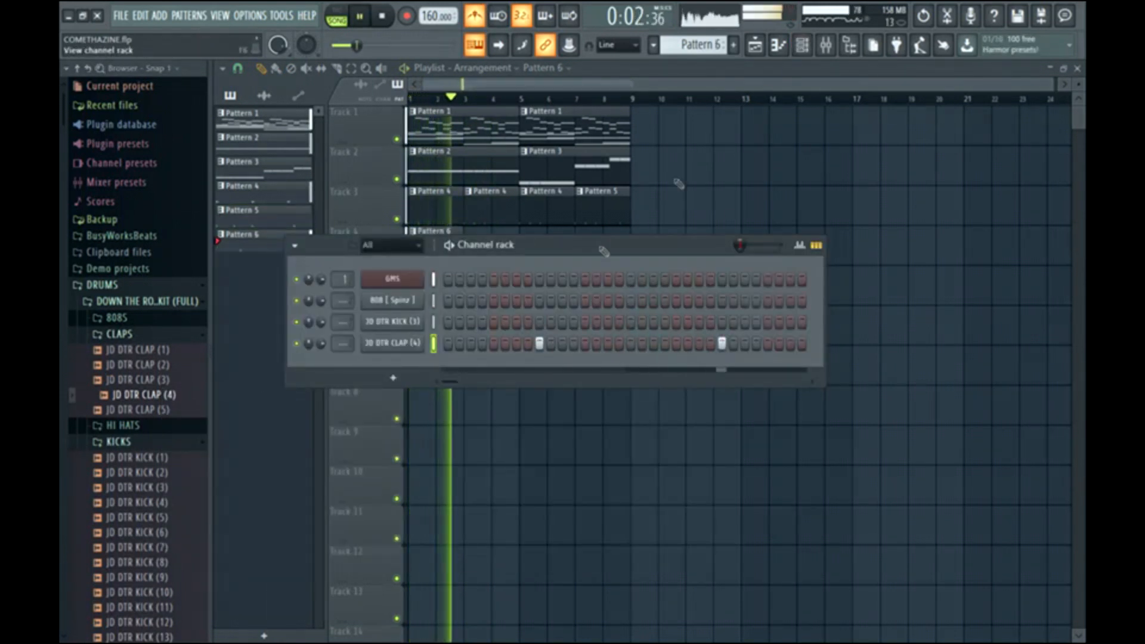
# Add Pattern 6 at bar 3 on Track 4 and duplicate both clap clips to fill bars 5 to 8.
pyautogui.click(494, 261)
pyautogui.moveTo(491, 226); pyautogui.dragTo(437, 248)
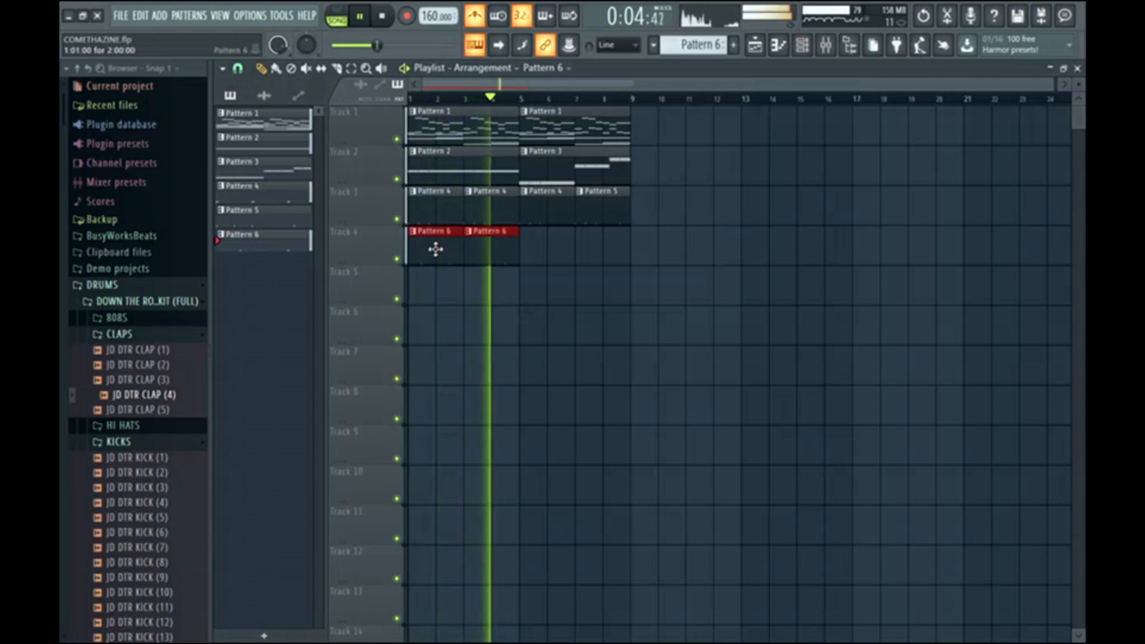
pyautogui.hotkey('ctrl', 'b')
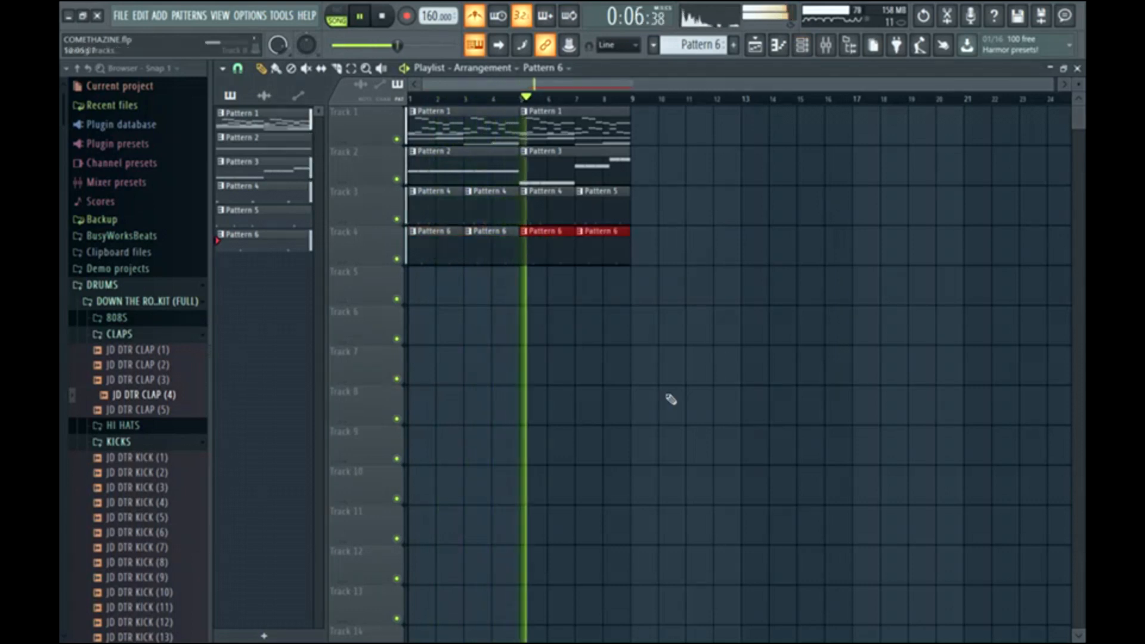
pyautogui.keyDown('ctrl'); pyautogui.click(522, 367); pyautogui.keyUp('ctrl')
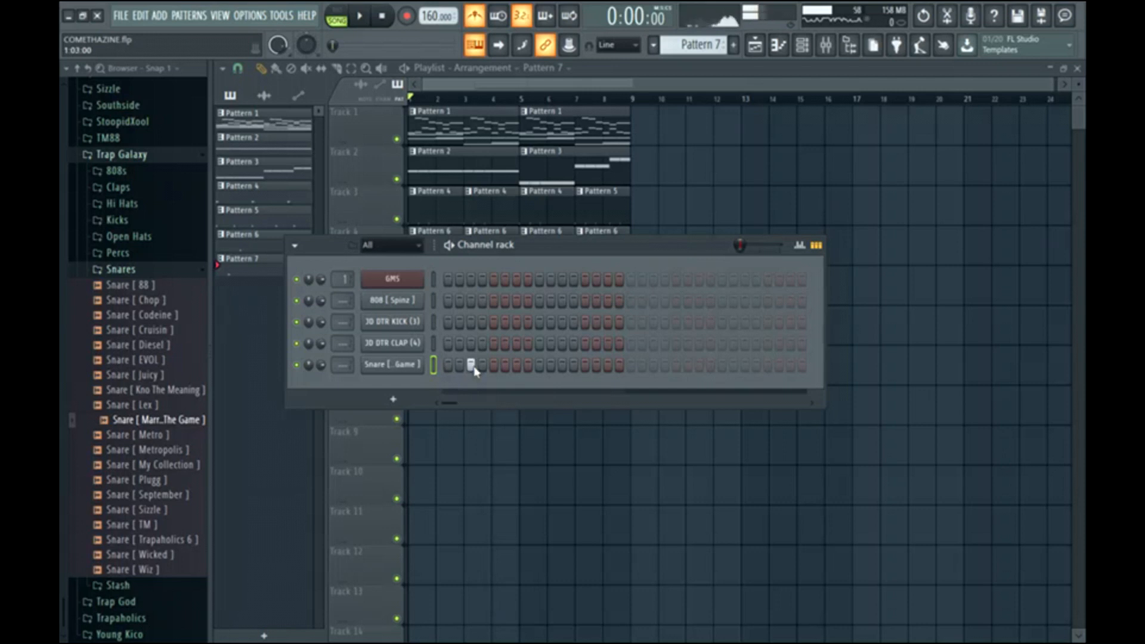
# Program the Married To The Game snare on steps 3, 9, 19, 25 and 31 of Pattern 7, and start Pattern 8.
pyautogui.click(722, 365)
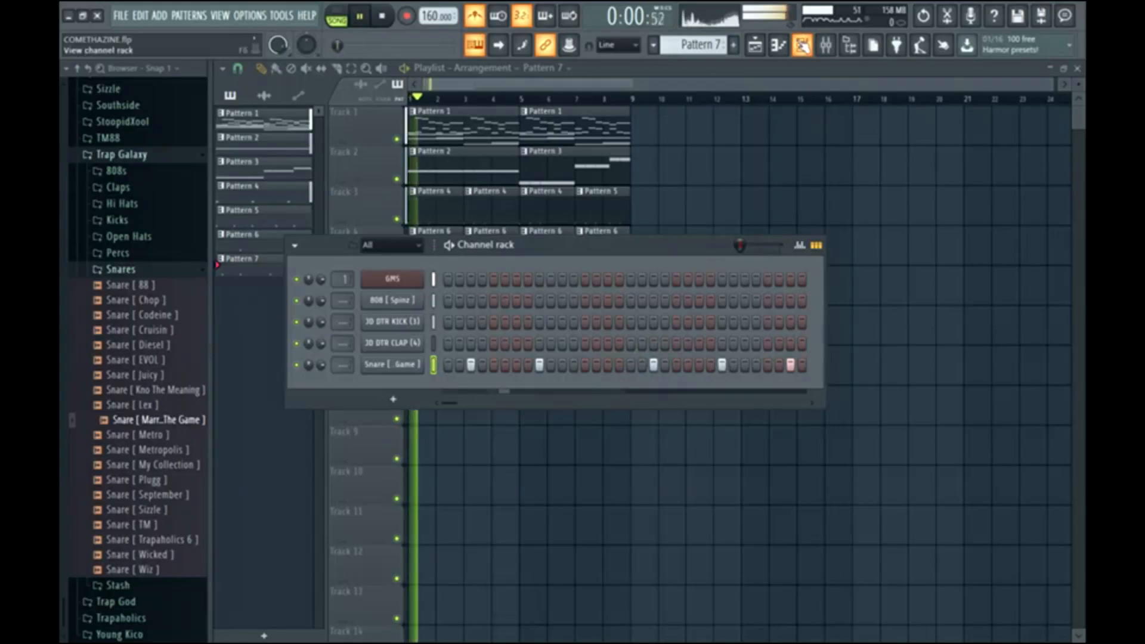
pyautogui.click(796, 46)
pyautogui.click(736, 46)
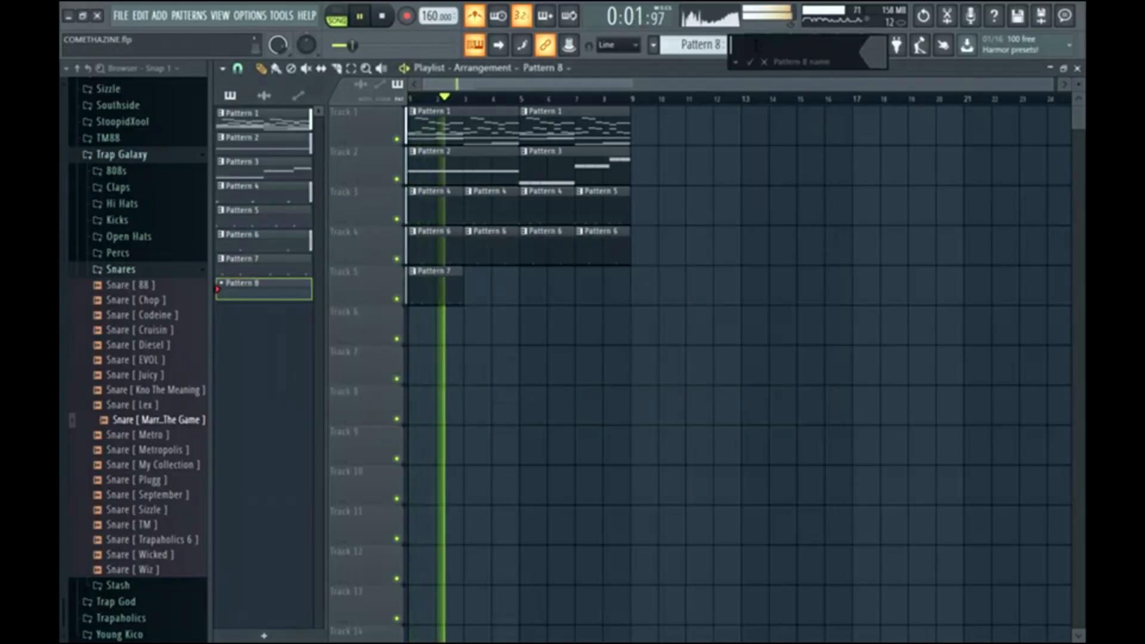
pyautogui.click(764, 62)
pyautogui.click(486, 291)
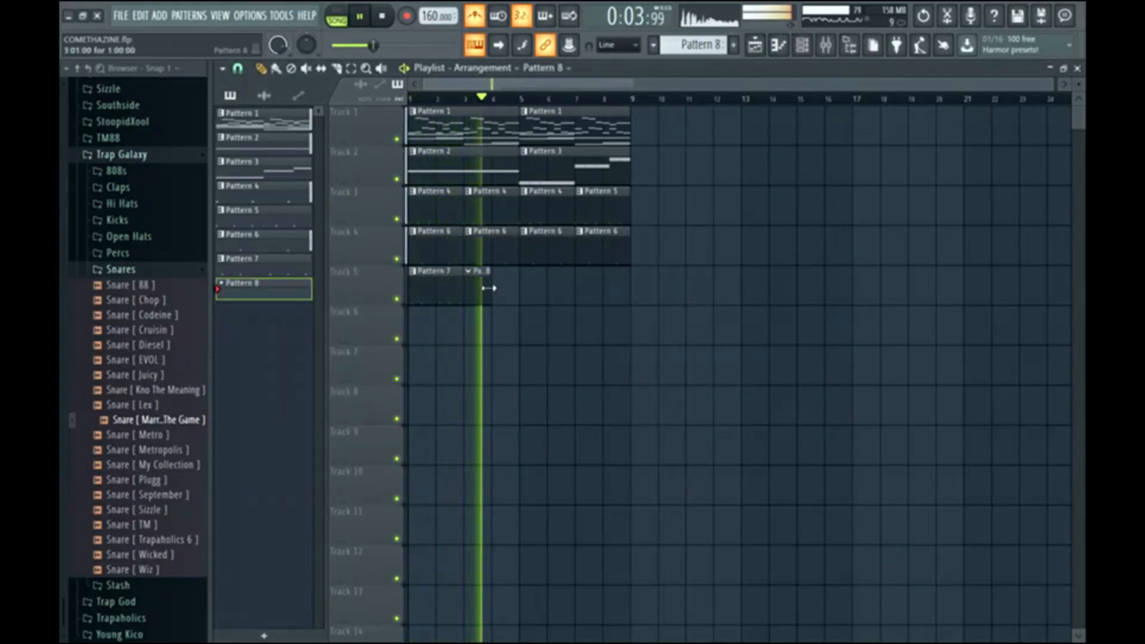
pyautogui.press('space')
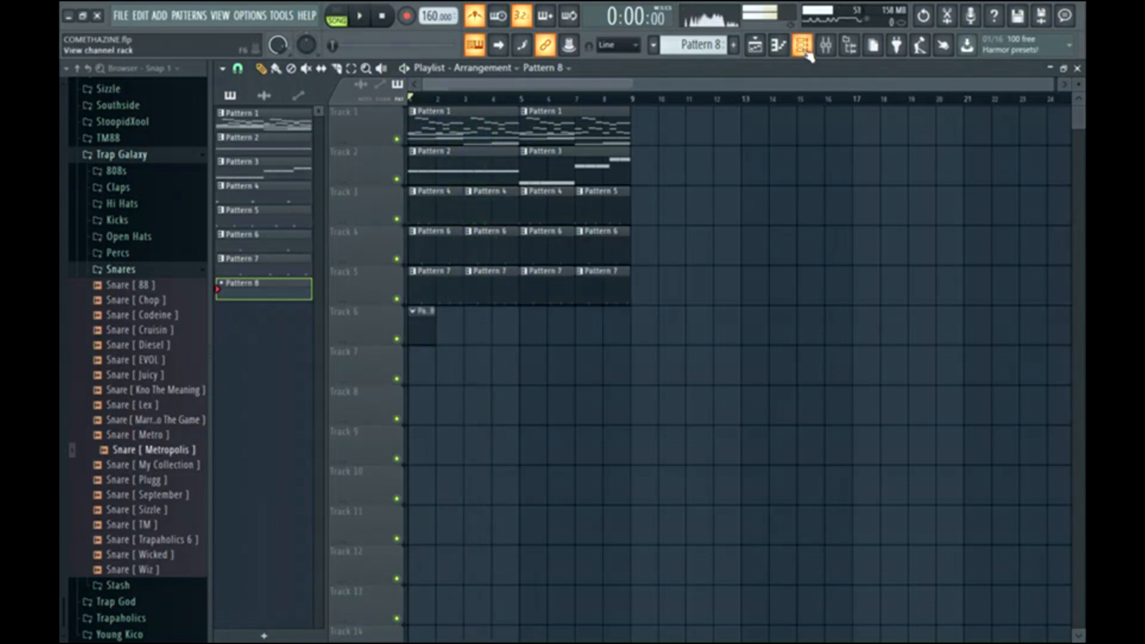
# Add the Metropolis snare on step 3 of Pattern 8 and repeat the pattern at bar 5 on Track 6.
pyautogui.click(825, 47)
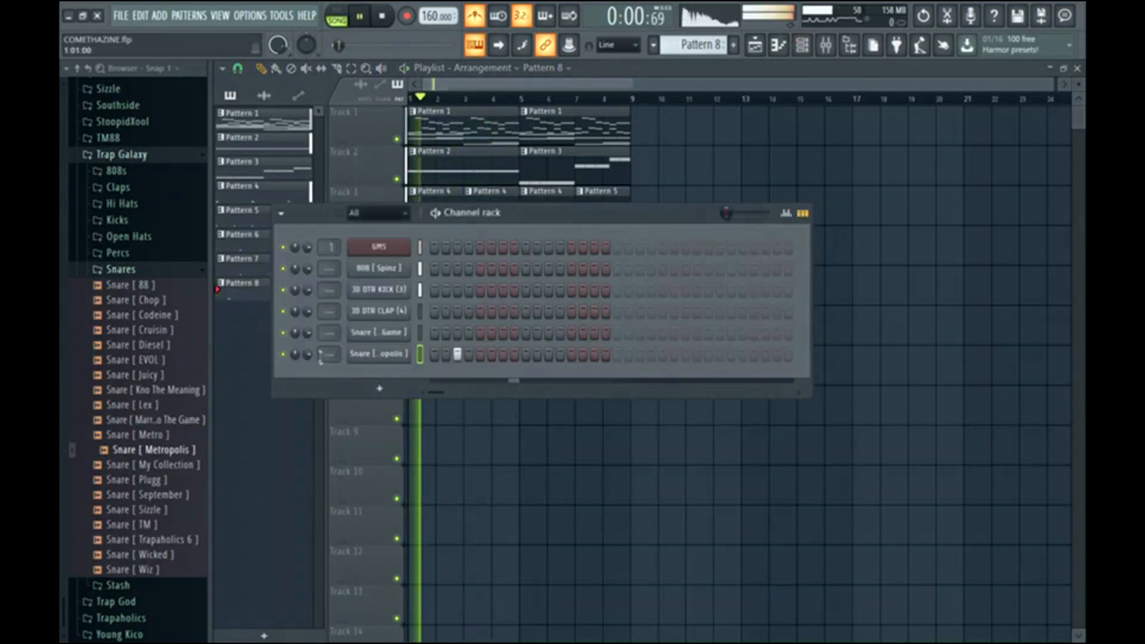
pyautogui.click(805, 43)
pyautogui.moveTo(476, 325); pyautogui.dragTo(536, 323)
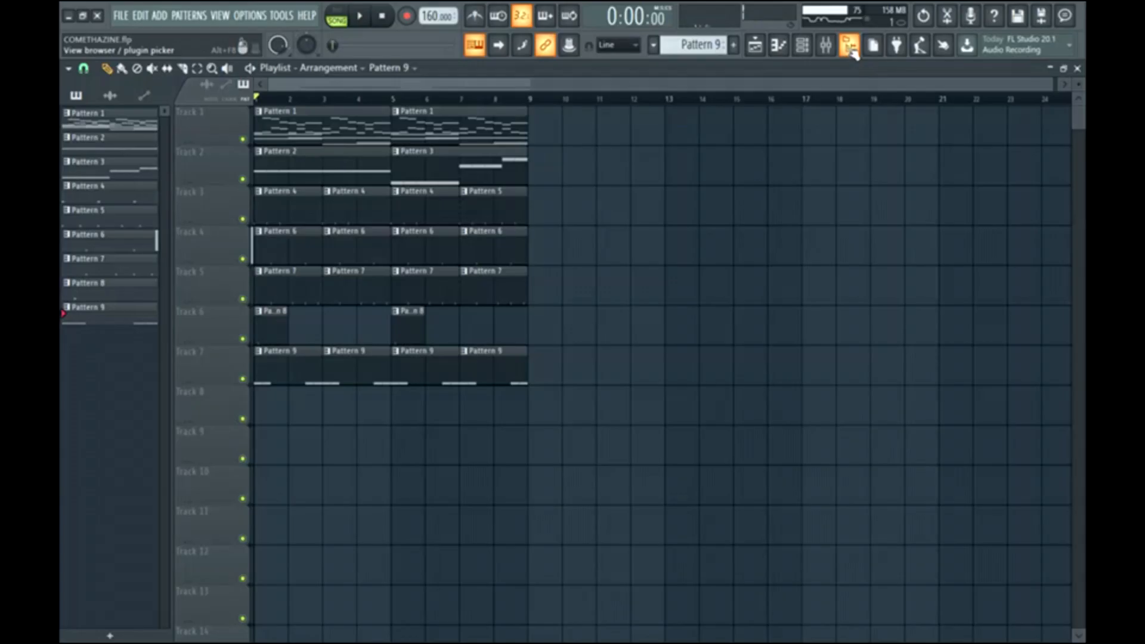
# Load the Galaxy hi-hat from the TRAP folder and program its steps in Pattern 10.
pyautogui.click(850, 46)
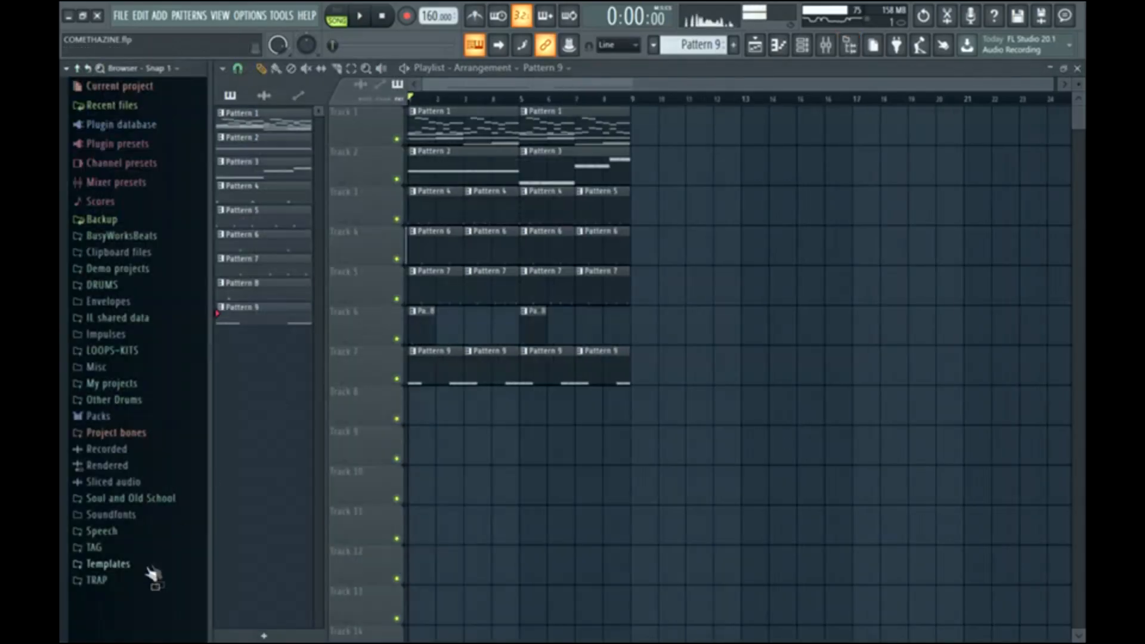
pyautogui.click(118, 582)
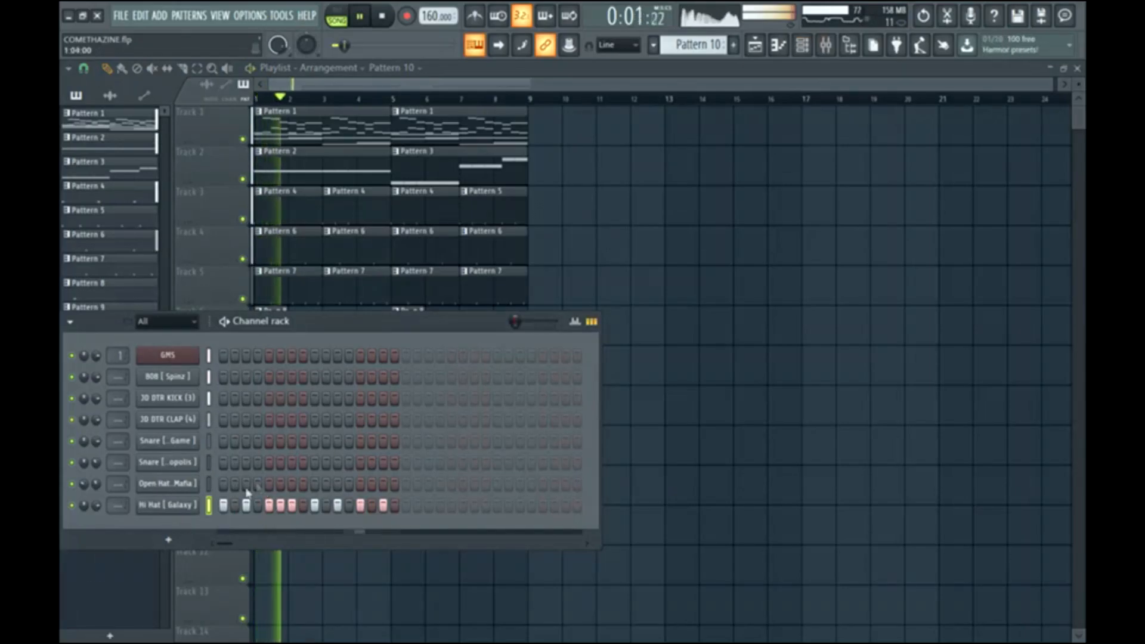
pyautogui.click(756, 49)
# Place a new Pattern 11 at bar 2 on Track 8 and fill it with hi-hats on every second step plus step 2.
pyautogui.click(734, 46)
pyautogui.press('Return')
pyautogui.click(300, 414)
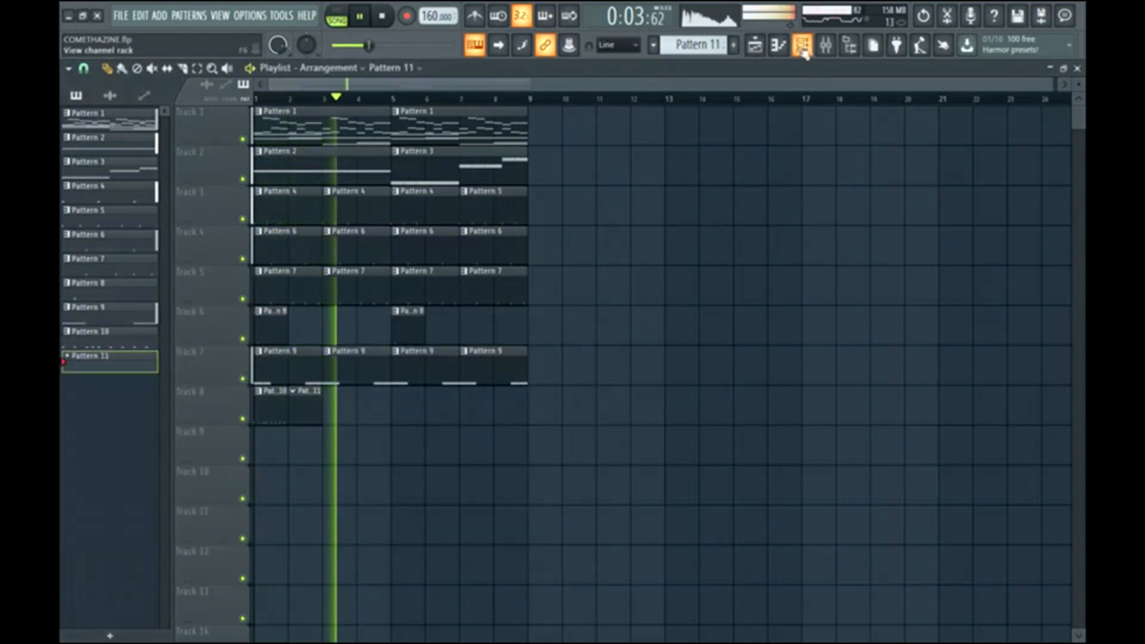
pyautogui.press('F6')
pyautogui.rightClick(198, 461)
pyautogui.click(334, 512)
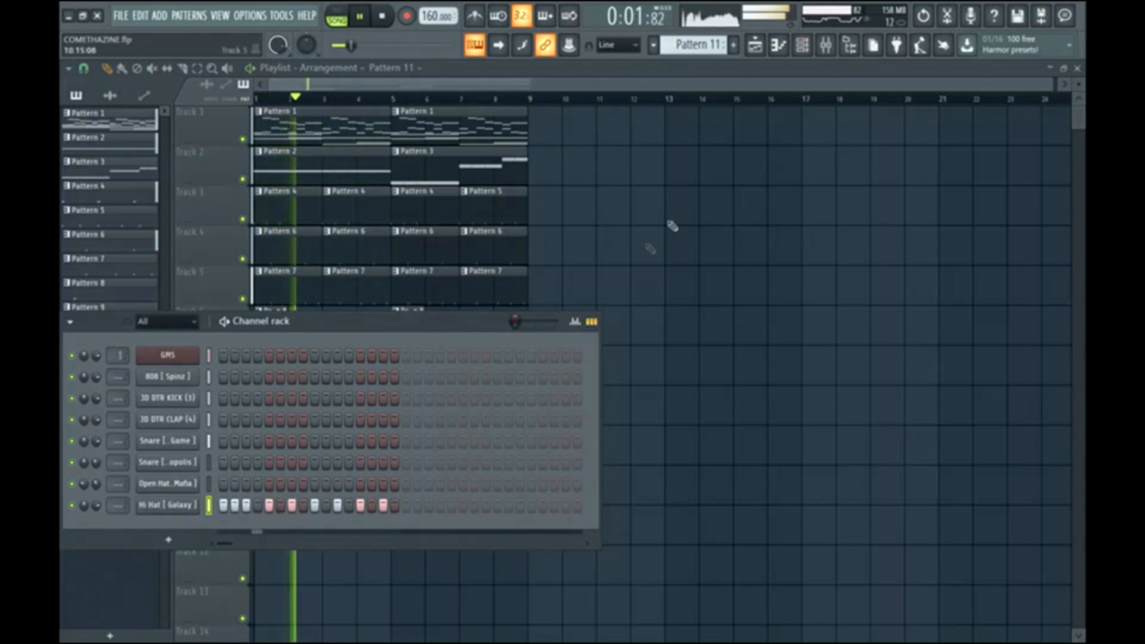
pyautogui.click(802, 48)
# Place Pattern 10 at bar 3 and Pattern 11 at bar 4 on Track 8, and create Pattern 12 with the same hi-hats.
pyautogui.click(338, 412)
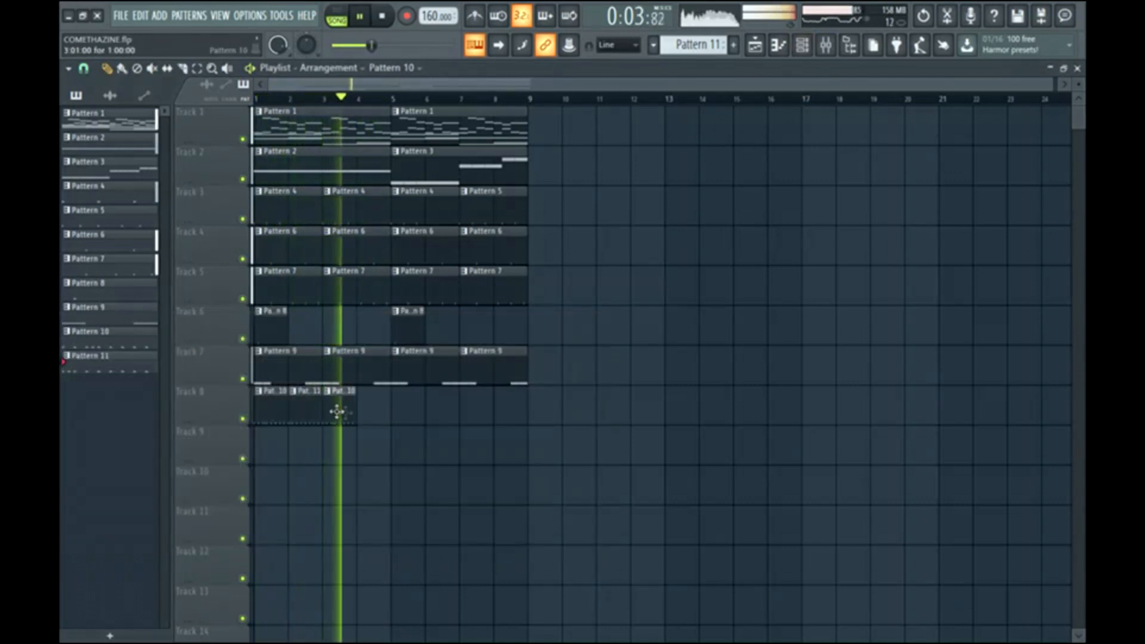
pyautogui.click(370, 406)
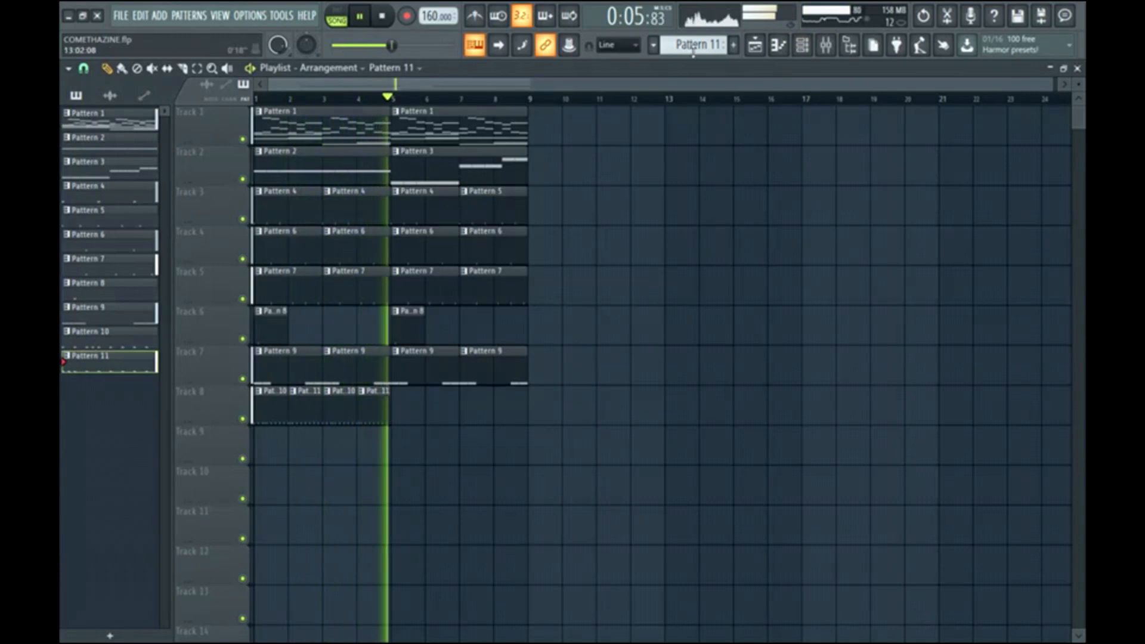
pyautogui.click(655, 47)
pyautogui.click(735, 210)
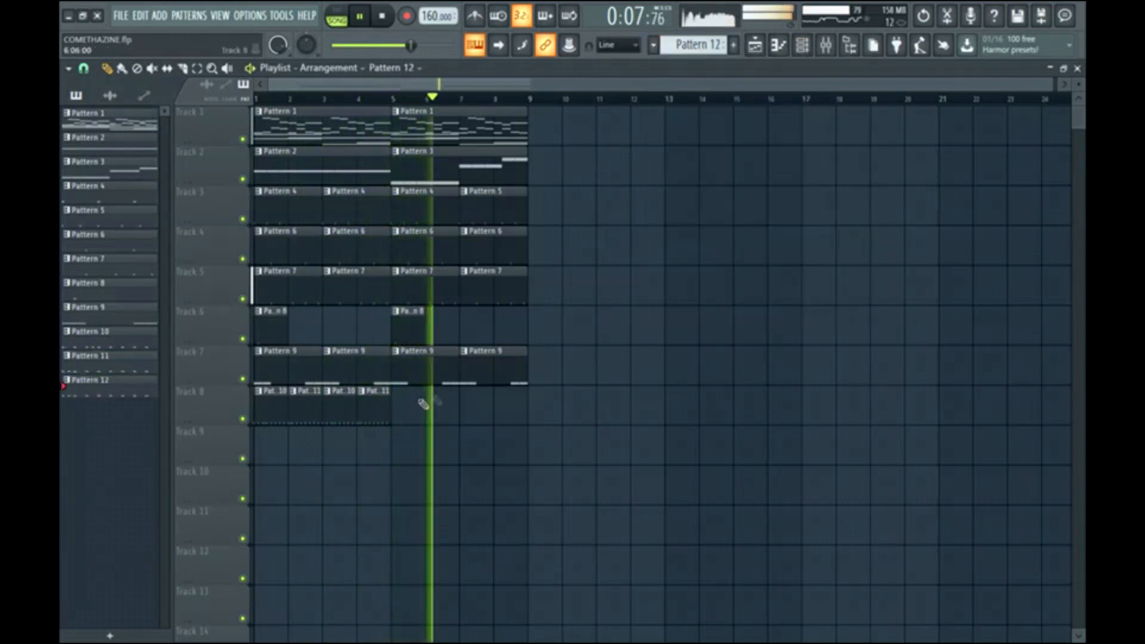
# Adjust the piano roll snap and paint extra C5 hi-hat notes late in bar 1 of Pattern 12.
pyautogui.click(788, 48)
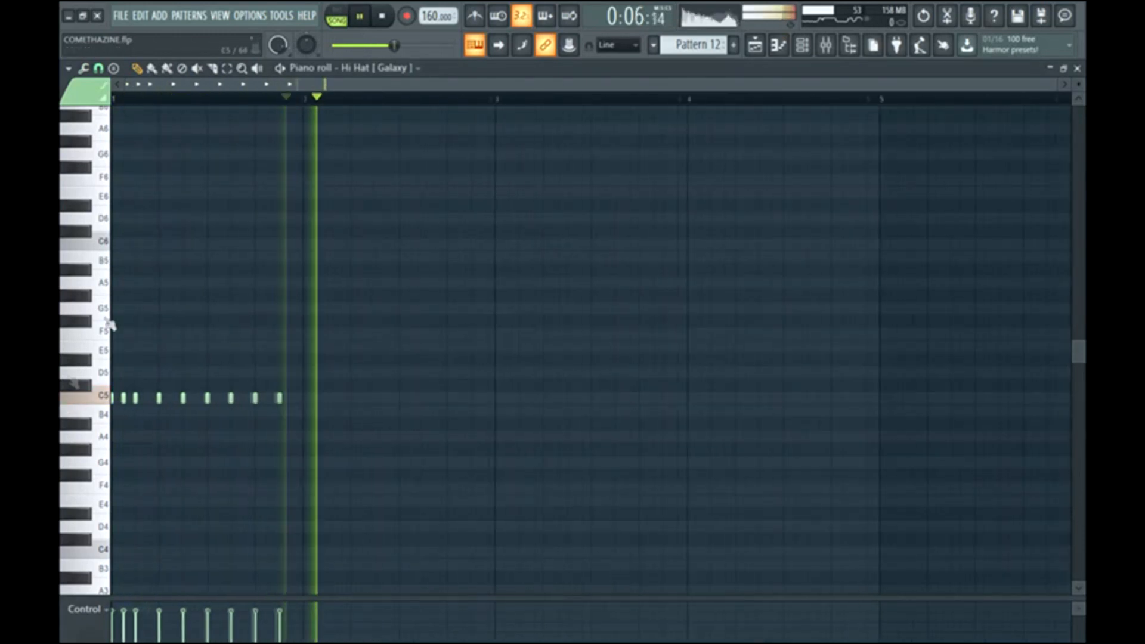
pyautogui.scroll(2, 162, 191)
pyautogui.press('space')
pyautogui.click(156, 68)
pyautogui.click(98, 69)
pyautogui.click(101, 200)
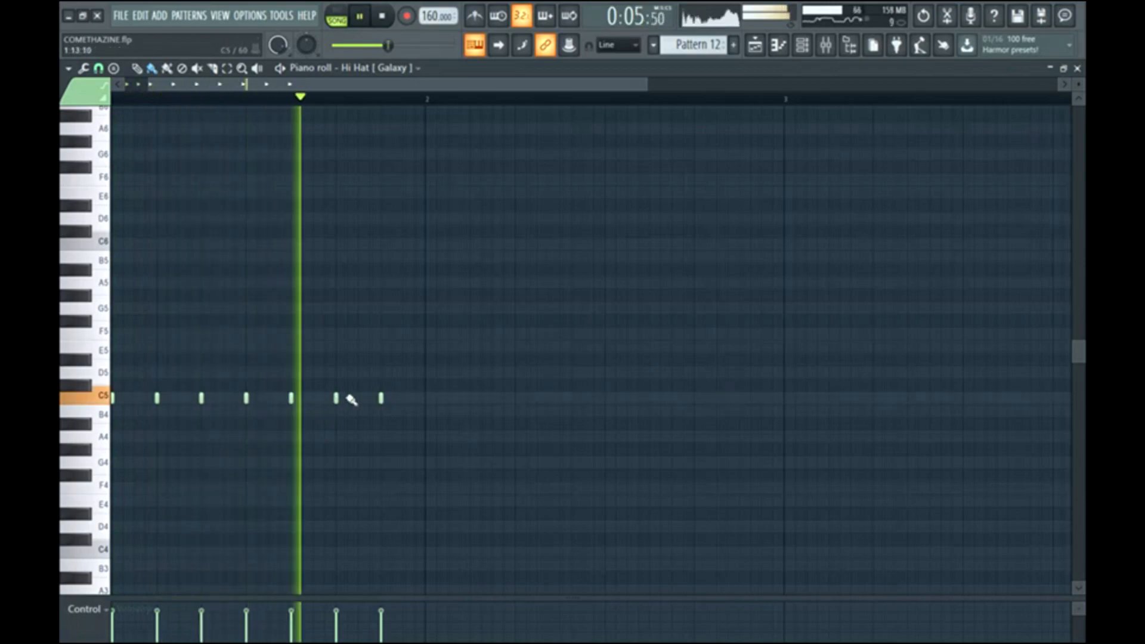
pyautogui.moveTo(347, 399); pyautogui.dragTo(356, 403)
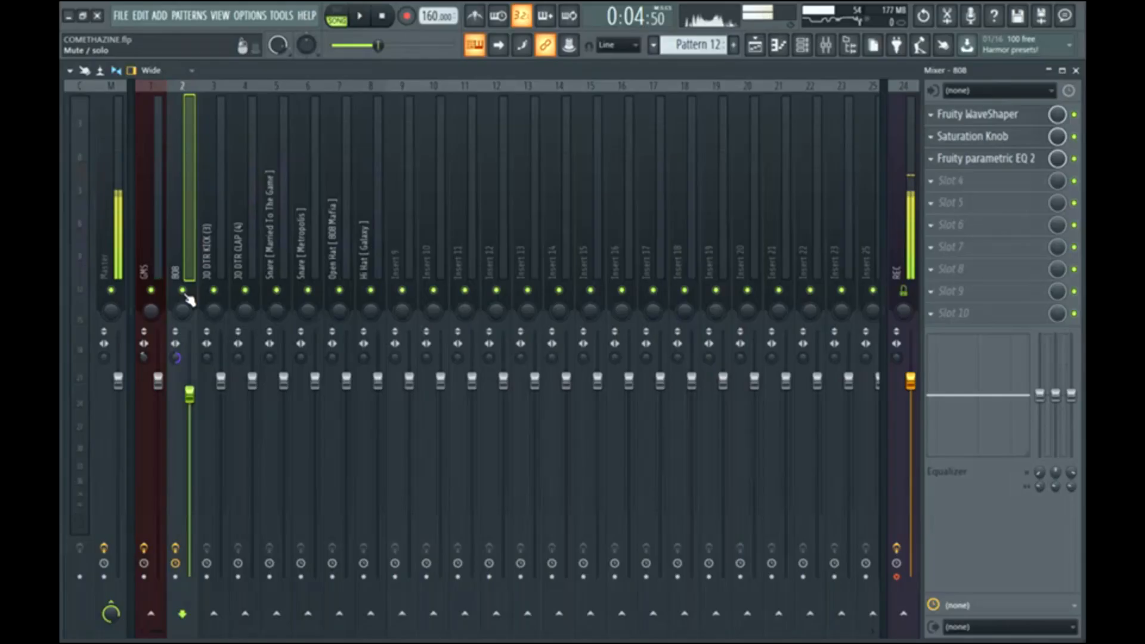
# Solo the 808 track in the mixer and play it to check its level.
pyautogui.rightClick(183, 291)
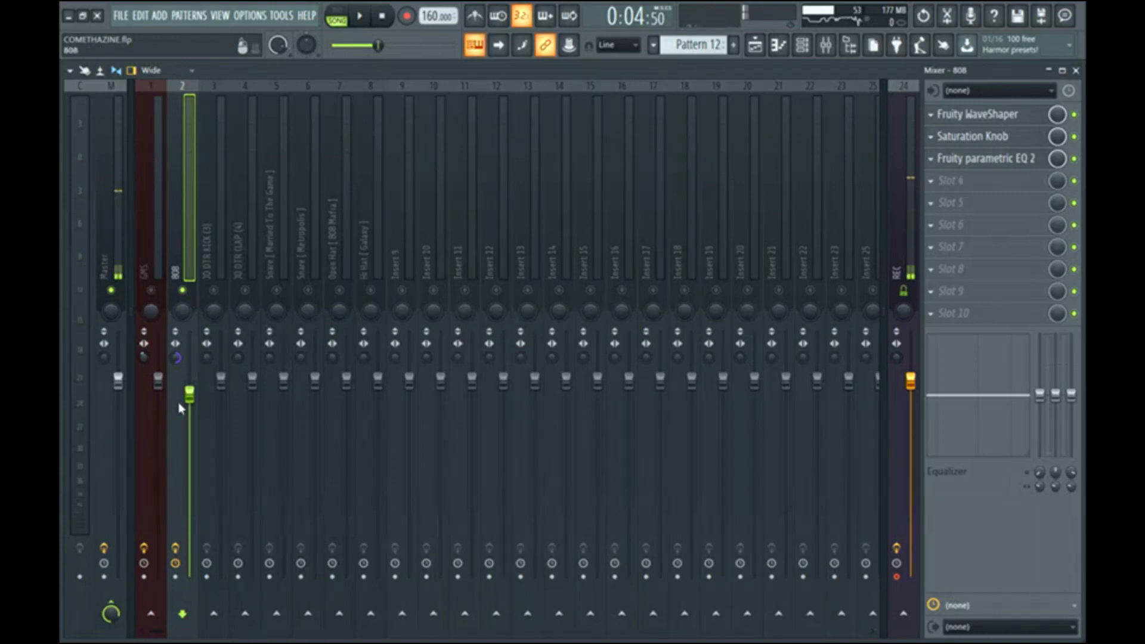
pyautogui.press('space')
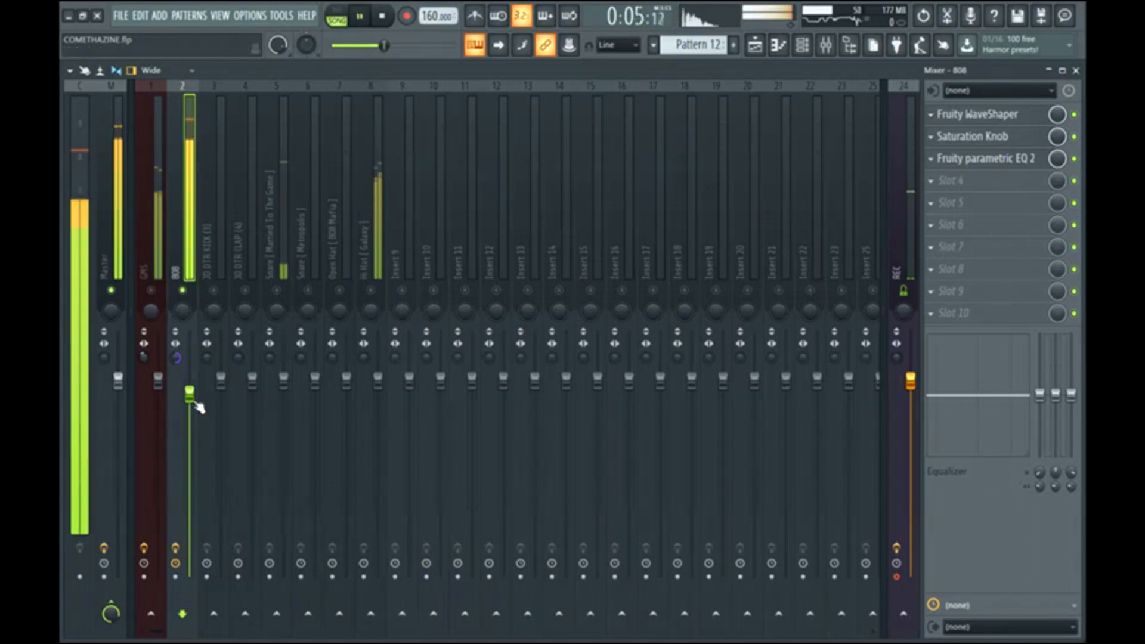
pyautogui.press('space')
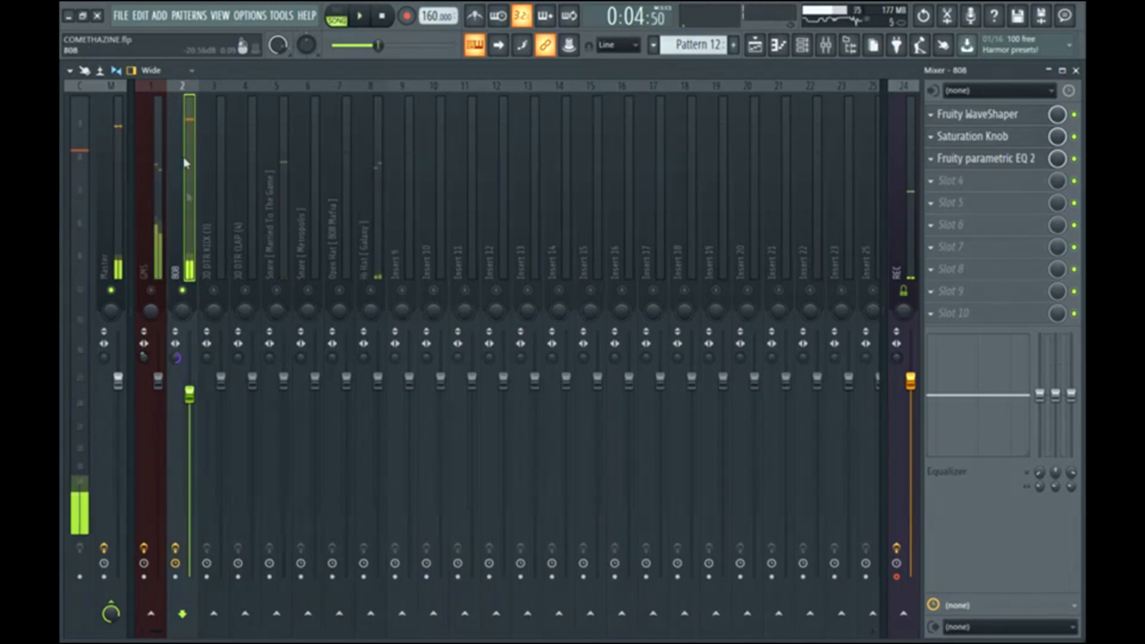
# Examine the Fruity WaveShaper and Saturation Knob settings on the 808 mixer track, closing each plugin.
pyautogui.click(1004, 117)
pyautogui.click(415, 175)
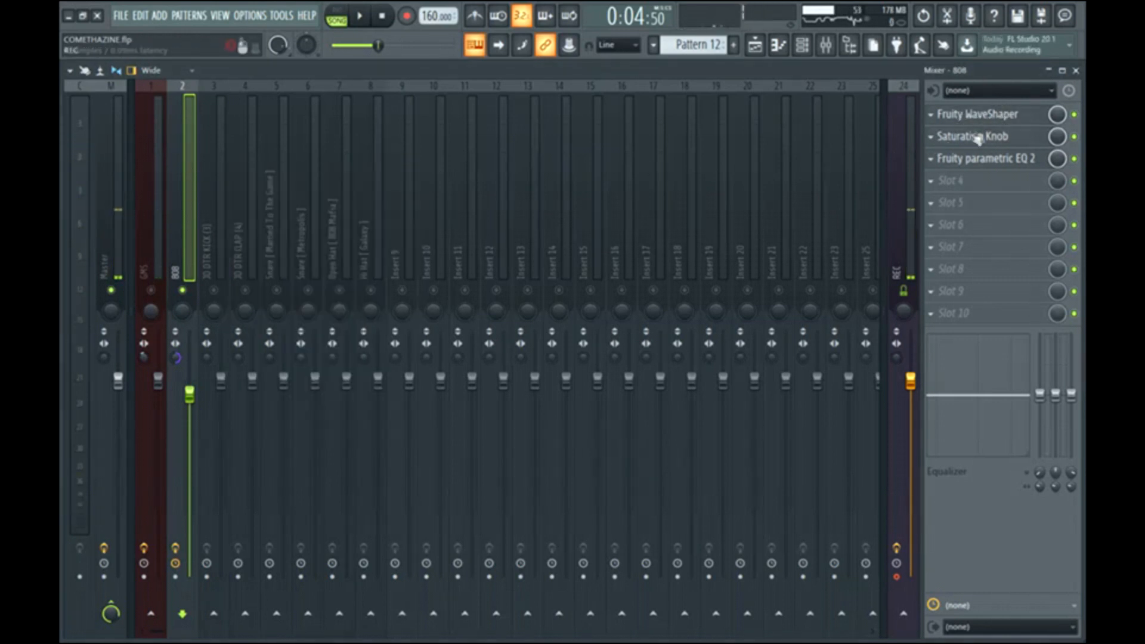
pyautogui.click(975, 138)
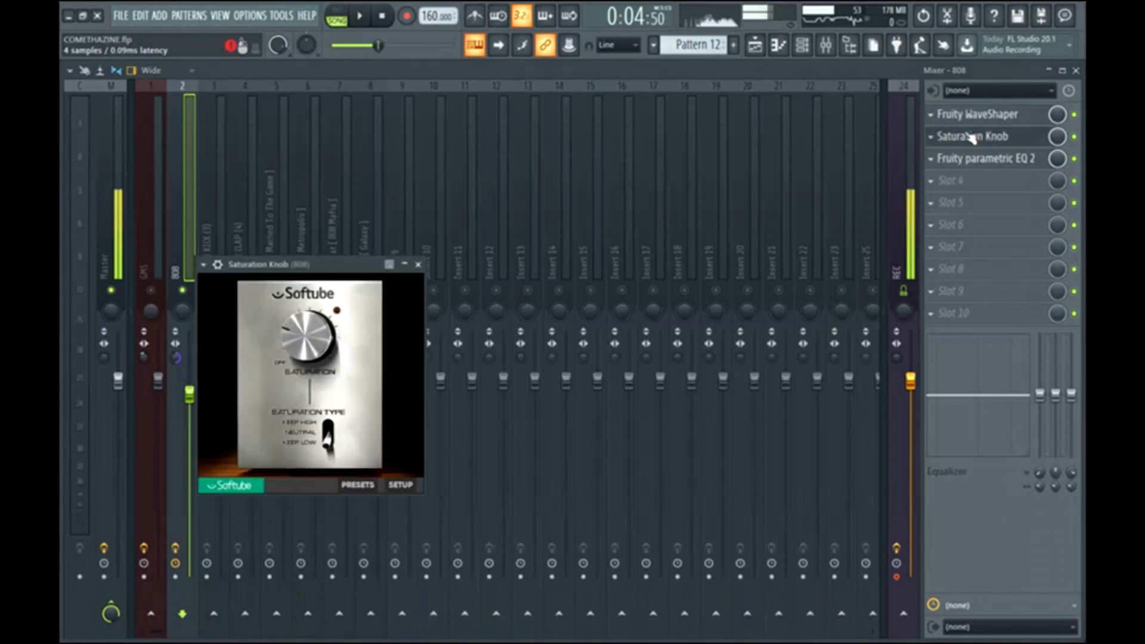
pyautogui.moveTo(344, 272); pyautogui.dragTo(410, 225)
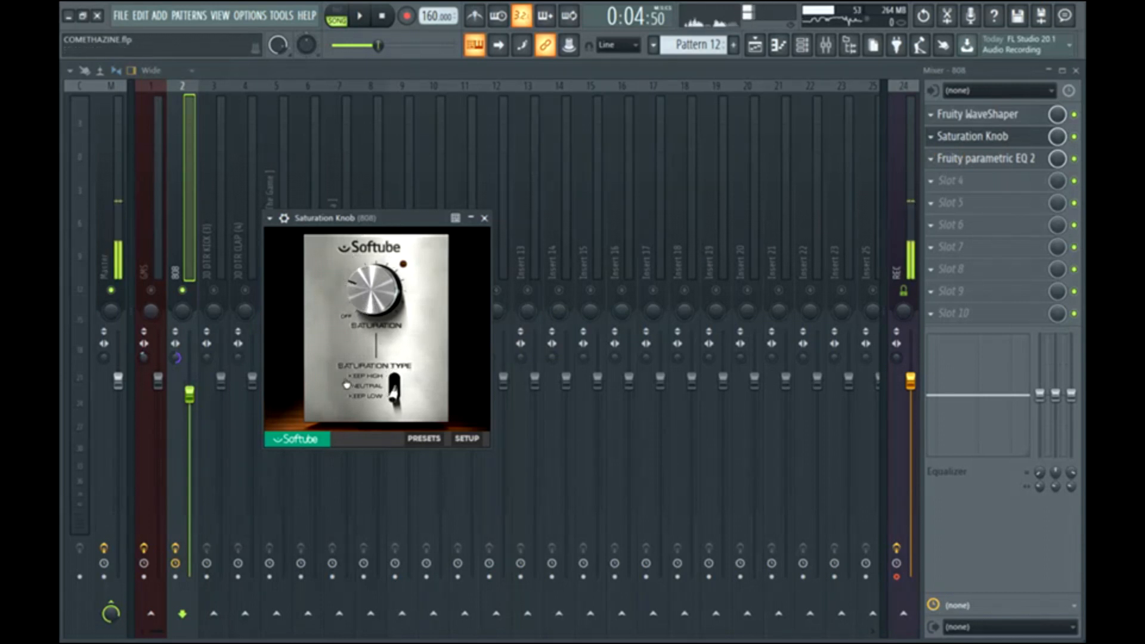
pyautogui.click(485, 219)
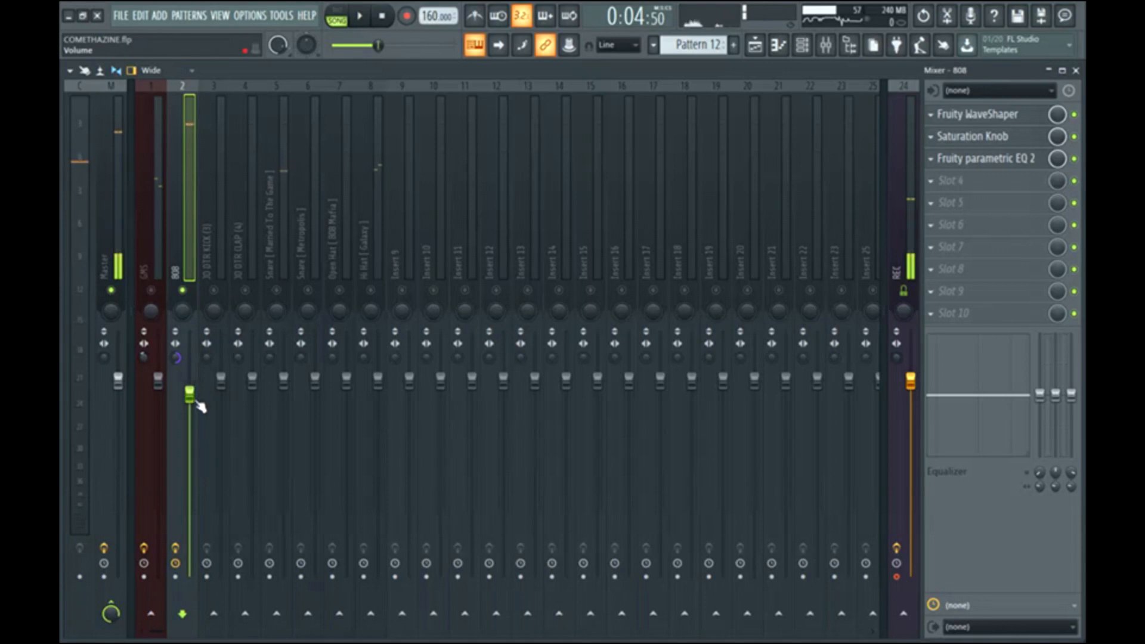
# Enable the kick's mixer track alongside the soloed 808 and select it.
pyautogui.click(214, 290)
pyautogui.click(216, 271)
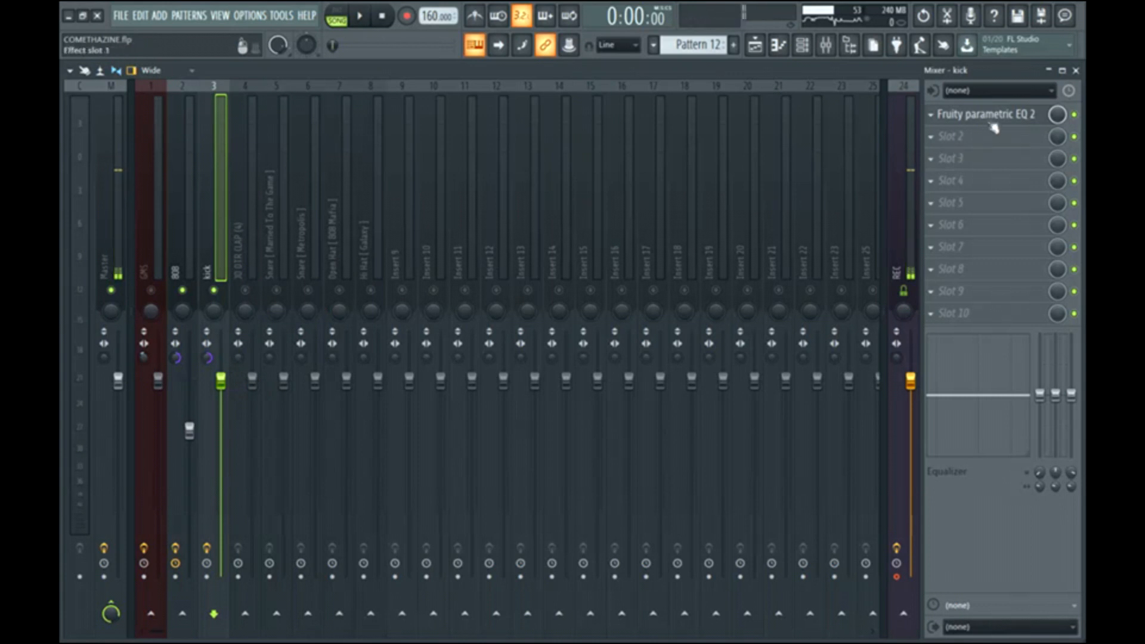
# Check the kick track's Fruity parametric EQ 2 curve during playback and close the plugin.
pyautogui.click(990, 117)
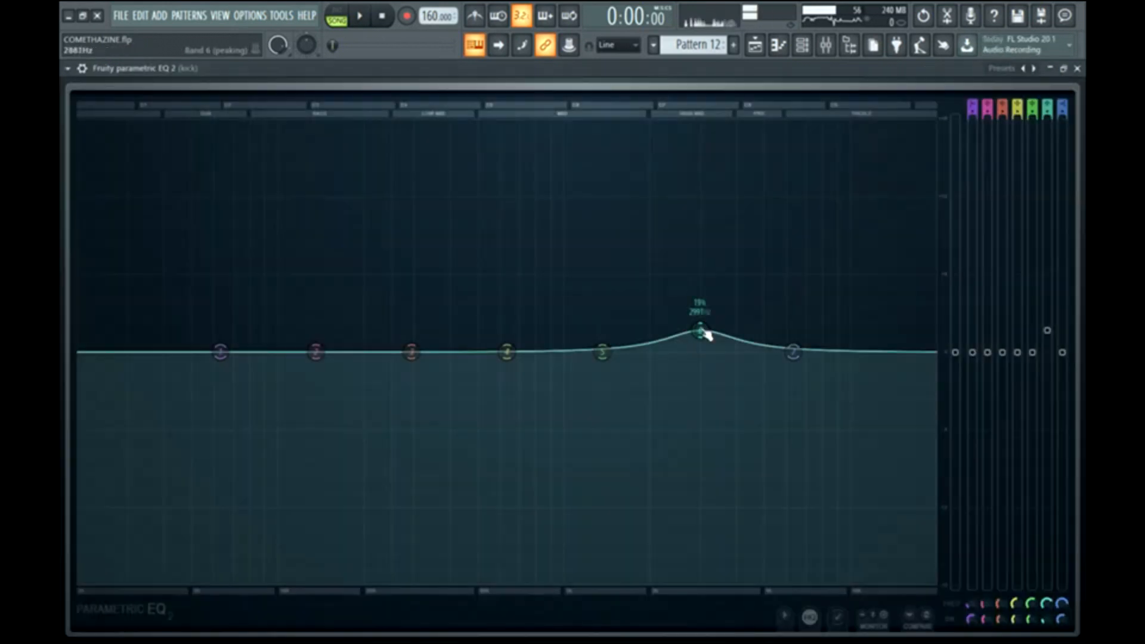
pyautogui.press('space')
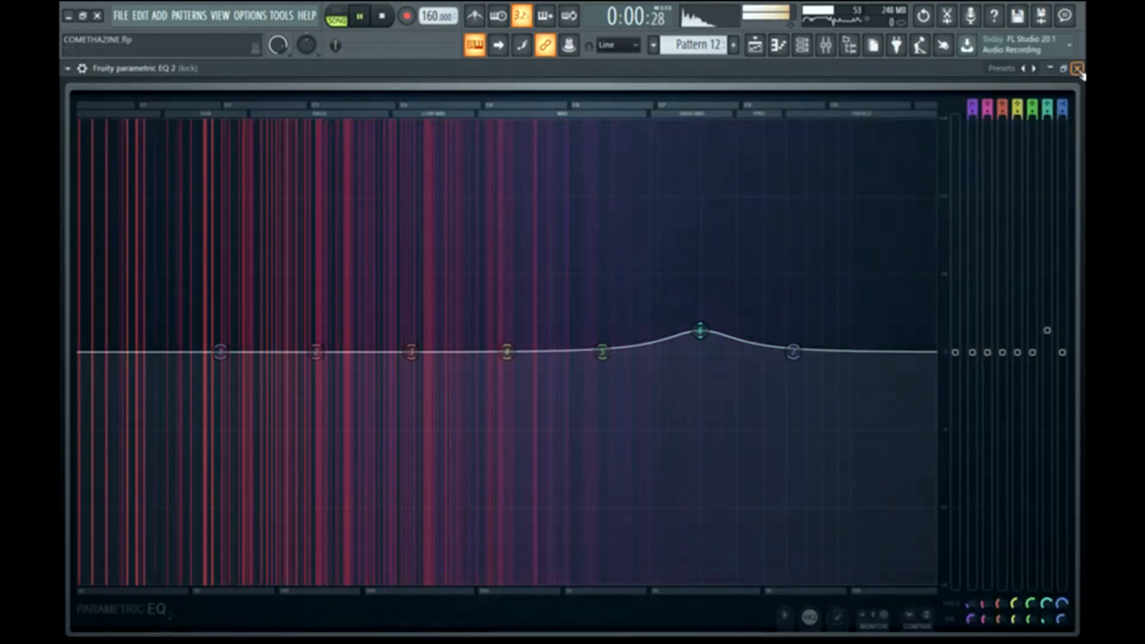
pyautogui.click(1077, 70)
pyautogui.press('space')
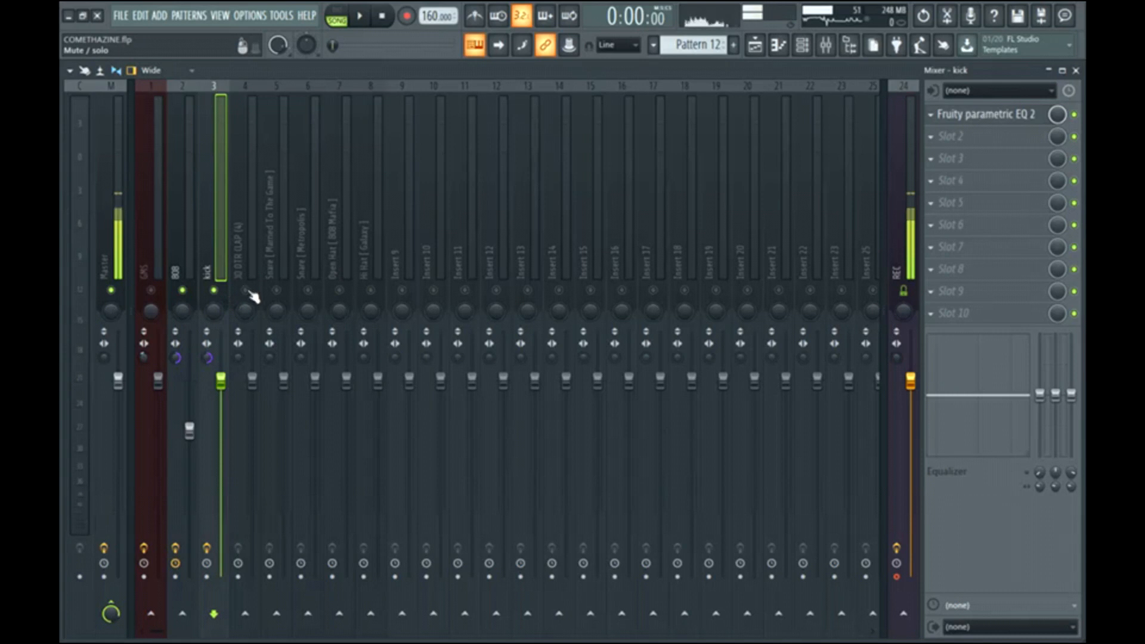
# Enable the clap's mixer track, then solo Snare [Married To The Game] and load Fruity parametric EQ 2 on it.
pyautogui.click(249, 292)
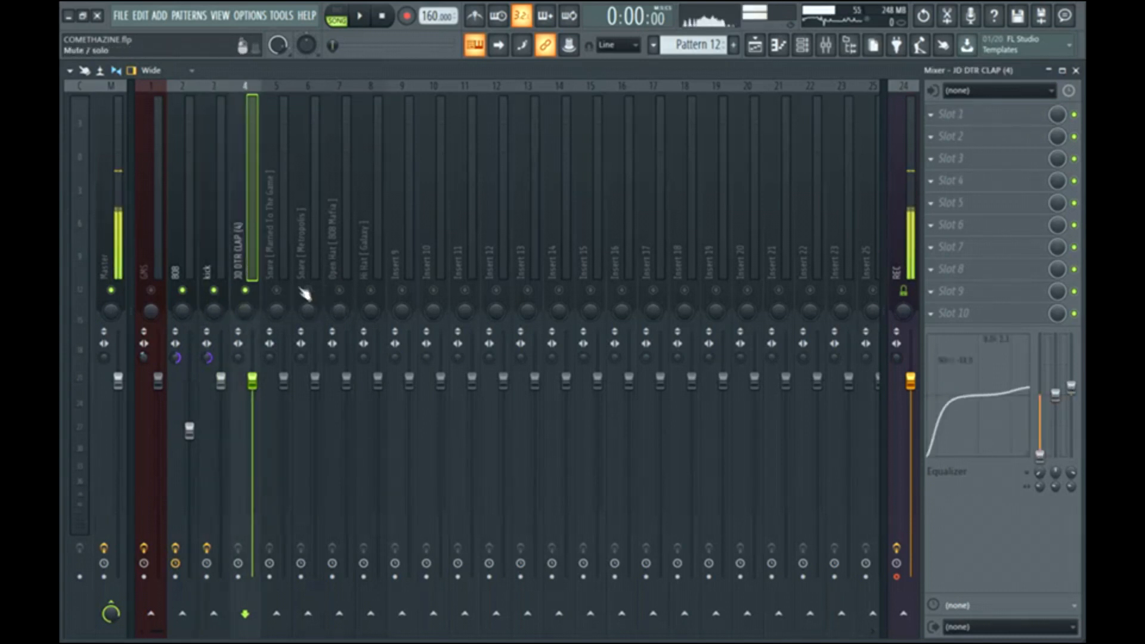
pyautogui.rightClick(276, 290)
pyautogui.click(276, 262)
pyautogui.click(951, 109)
pyautogui.click(759, 301)
# Cut the snare's lows with EQ band 1 and raise a narrow band 3 peak about 9.3 dB at 322 Hz.
pyautogui.moveTo(221, 353); pyautogui.dragTo(206, 512)
pyautogui.moveTo(210, 380); pyautogui.dragTo(250, 582)
pyautogui.moveTo(411, 352); pyautogui.dragTo(427, 240)
pyautogui.scroll(-3, 427, 241)
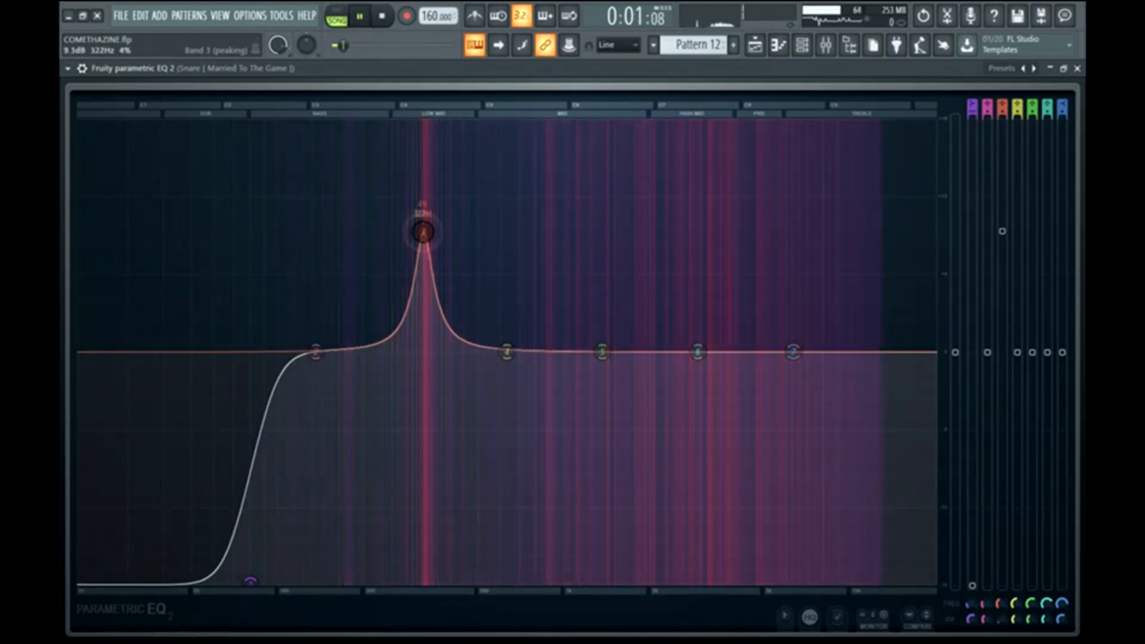
# Reduce the snare EQ's band 3 peak to a slight boost, lift the band 7 high shelf slightly, and close the EQ.
pyautogui.press('space')
pyautogui.moveTo(1010, 237); pyautogui.dragTo(1002, 332)
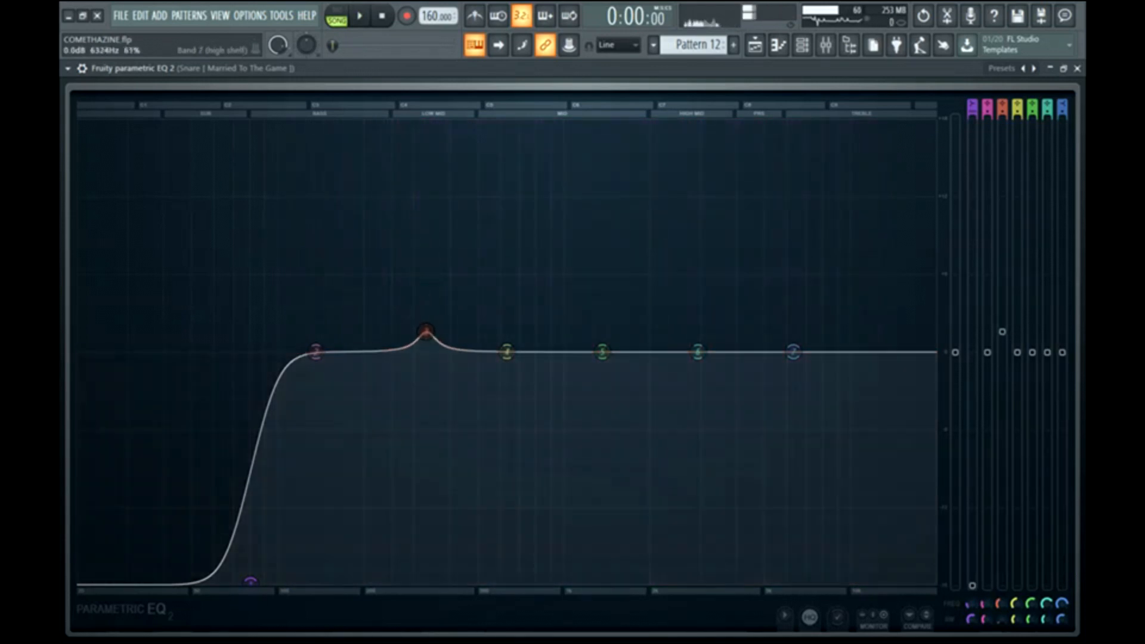
pyautogui.moveTo(793, 352); pyautogui.dragTo(793, 332)
pyautogui.press('space')
pyautogui.click(1077, 68)
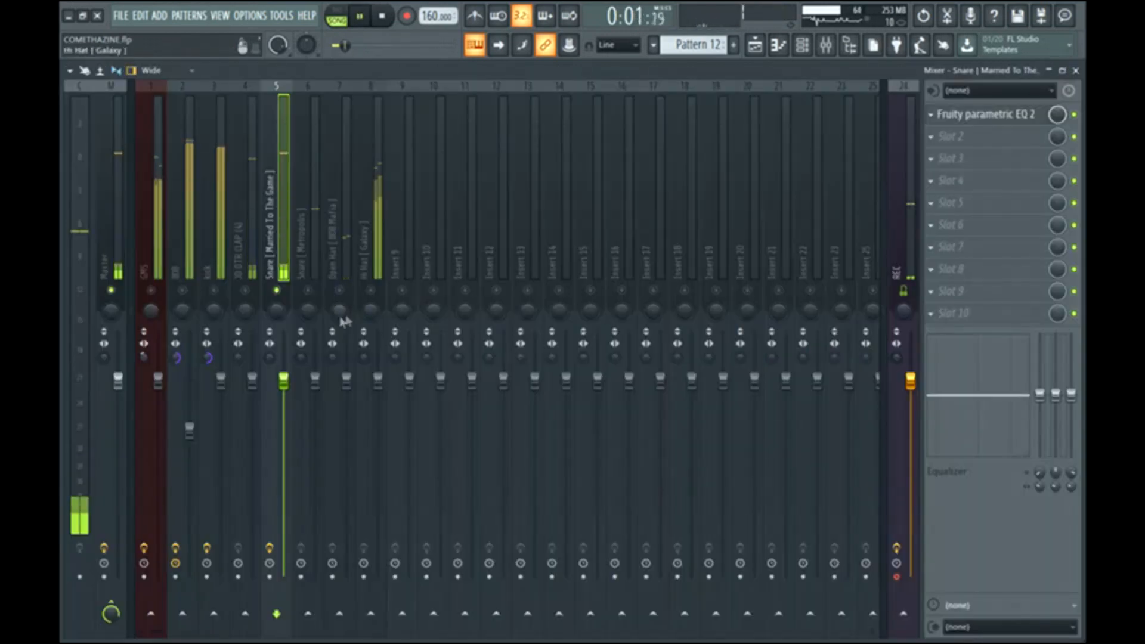
# Cut the low band in the built-in mixer EQ on the Snare [Metropolis], Open Hat [808 Mafia] and Hi Hat [Galaxy] tracks.
pyautogui.click(316, 301)
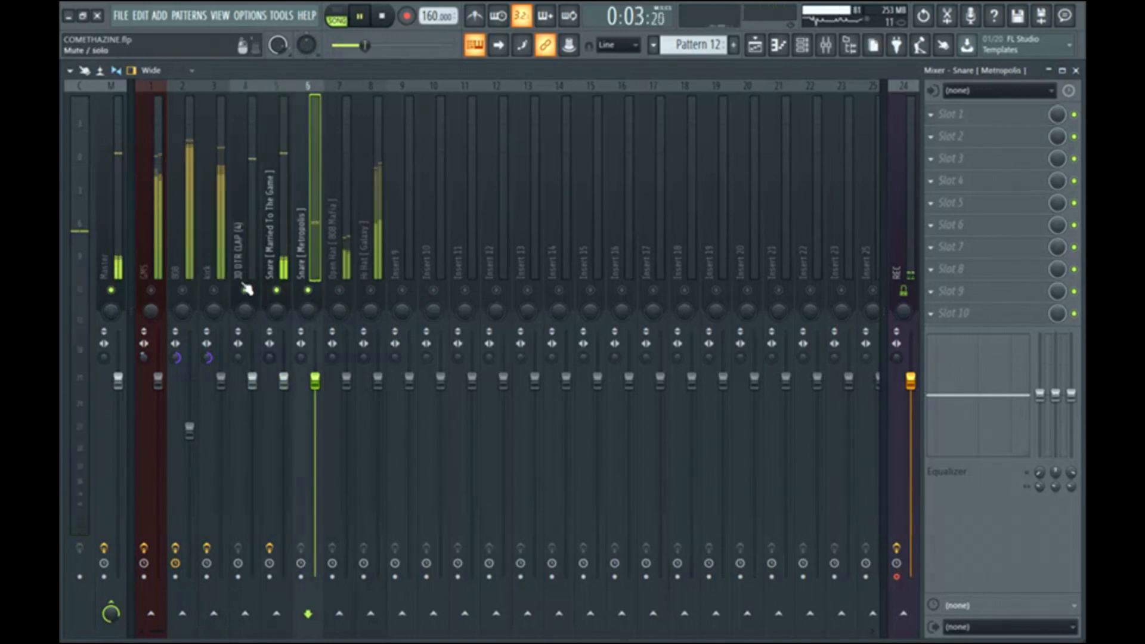
pyautogui.moveTo(1040, 394); pyautogui.dragTo(1039, 455)
pyautogui.click(348, 257)
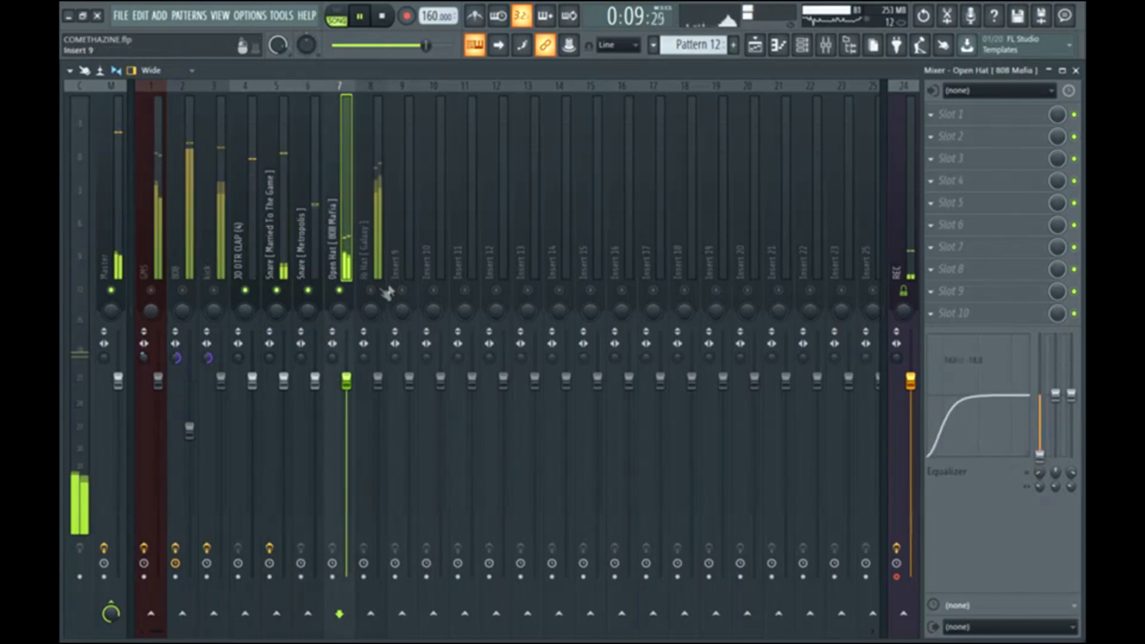
pyautogui.click(373, 262)
pyautogui.moveTo(1039, 394); pyautogui.dragTo(1039, 445)
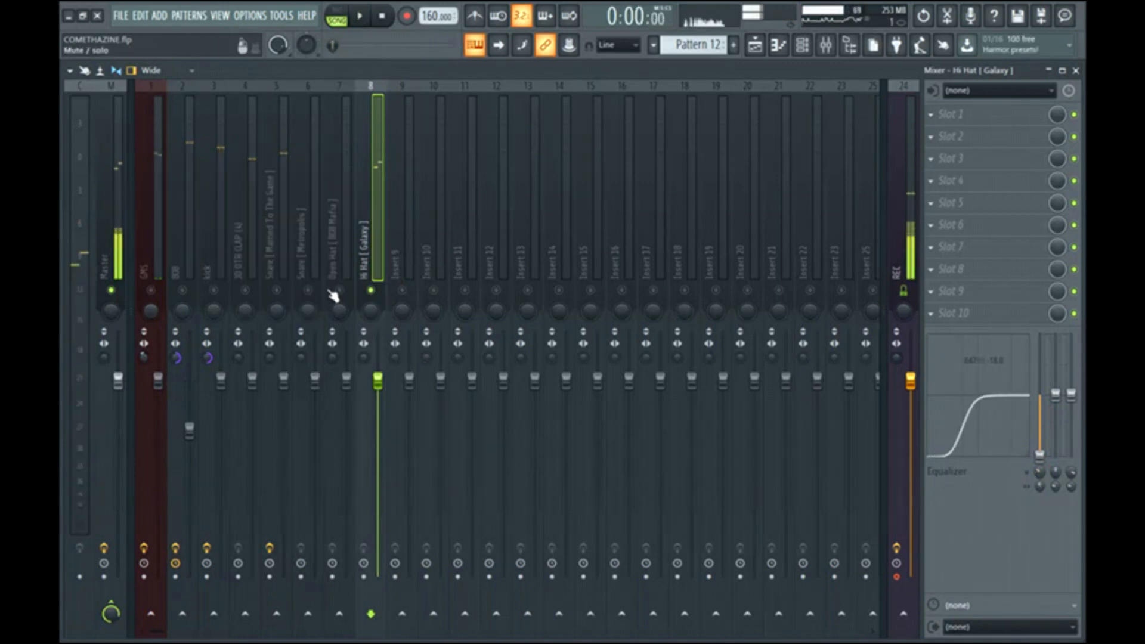
# Pan the Open Hat track to the left and the Snare [Metropolis] track to the right.
pyautogui.moveTo(340, 310); pyautogui.dragTo(340, 325)
pyautogui.press('space')
pyautogui.click(308, 289)
pyautogui.press('space')
pyautogui.click(312, 284)
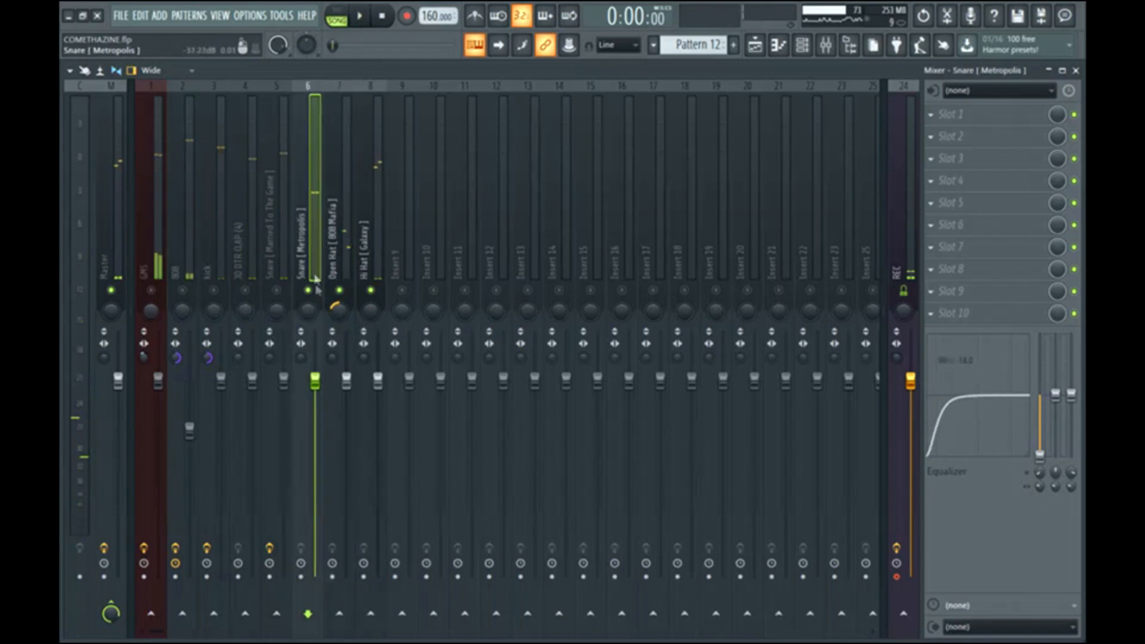
pyautogui.moveTo(308, 310); pyautogui.dragTo(308, 303)
pyautogui.press('space')
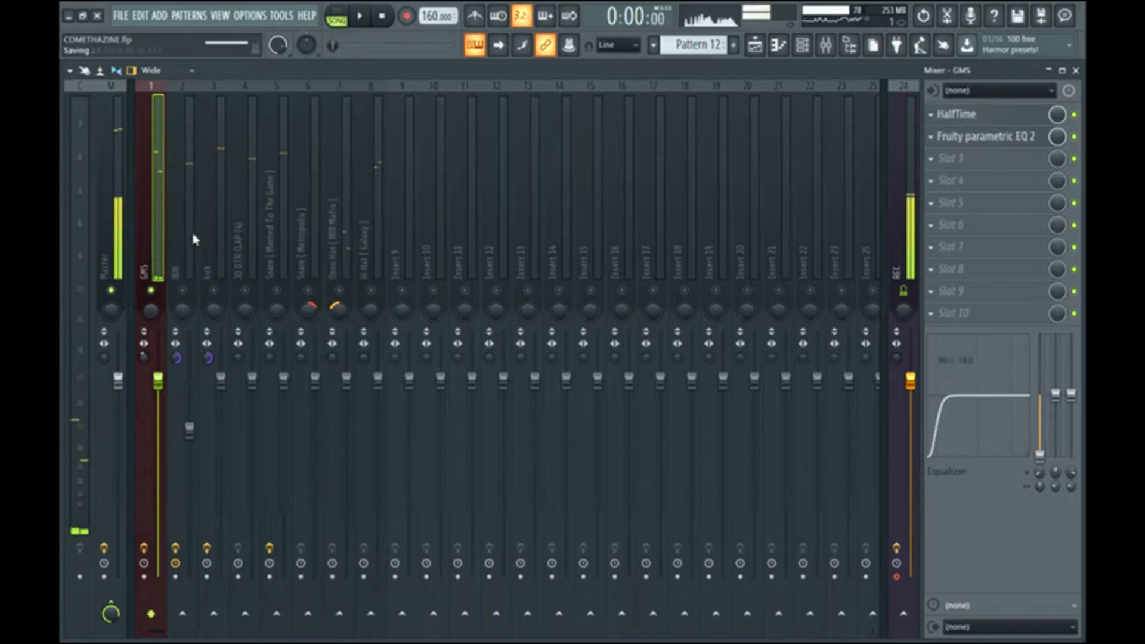
# Play the GMS melody with the 808 enabled and lower the 808 track's fader slightly.
pyautogui.press('space')
pyautogui.click(182, 290)
pyautogui.click(190, 434)
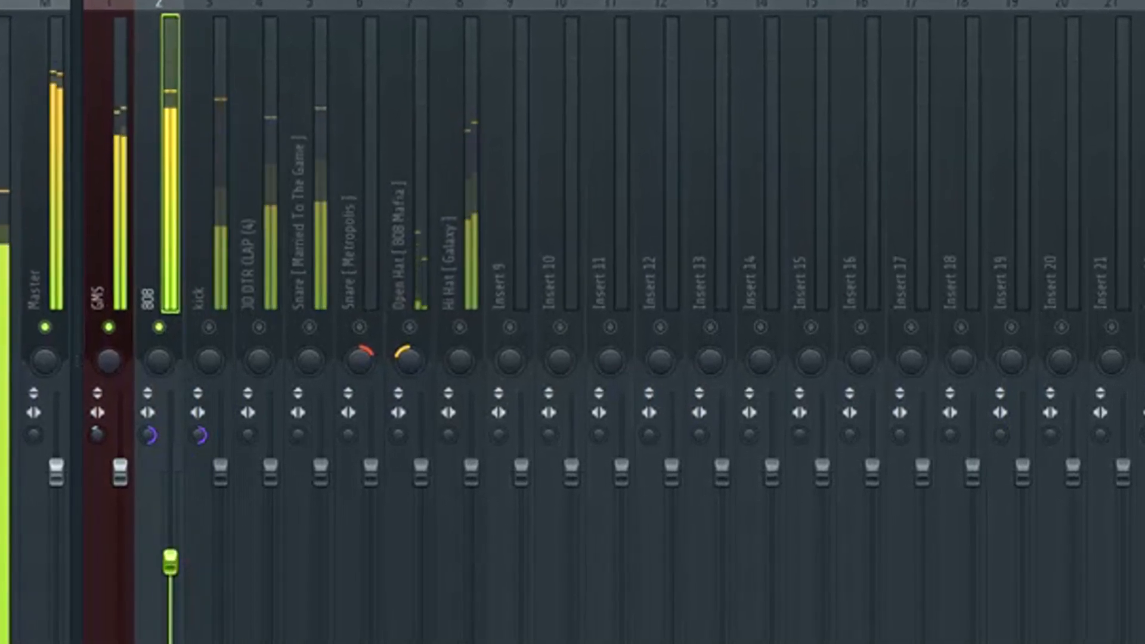
pyautogui.moveTo(170, 563); pyautogui.dragTo(170, 573)
# Bring the clap and Snare [Metropolis] tracks into the mix, raising the clap's fader slightly.
pyautogui.click(260, 323)
pyautogui.click(281, 337)
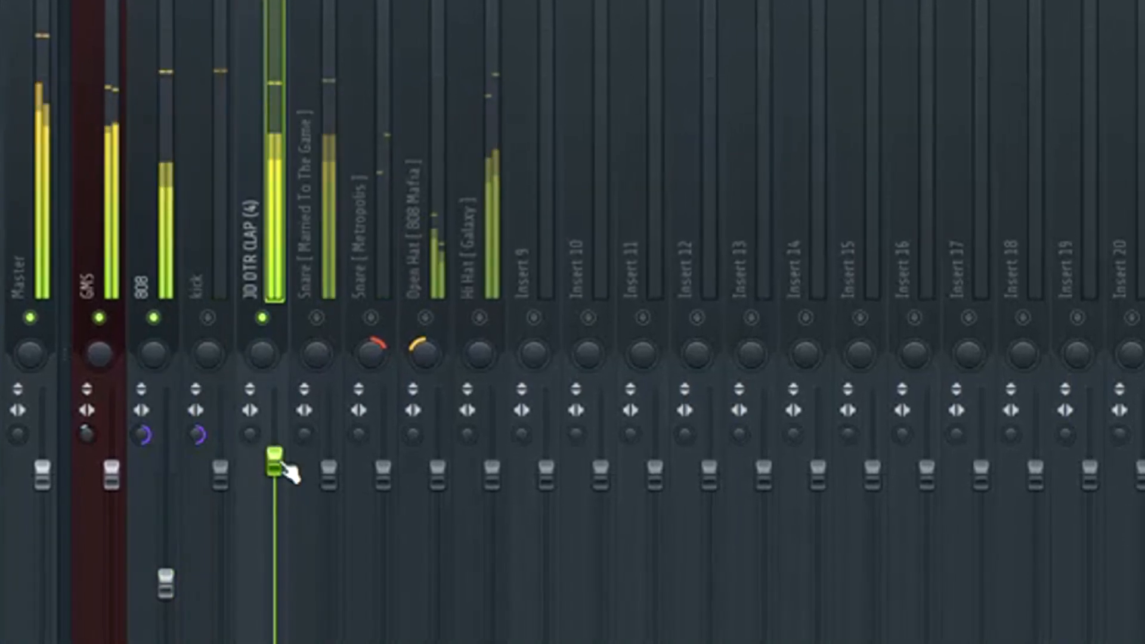
pyautogui.click(370, 319)
pyautogui.click(372, 263)
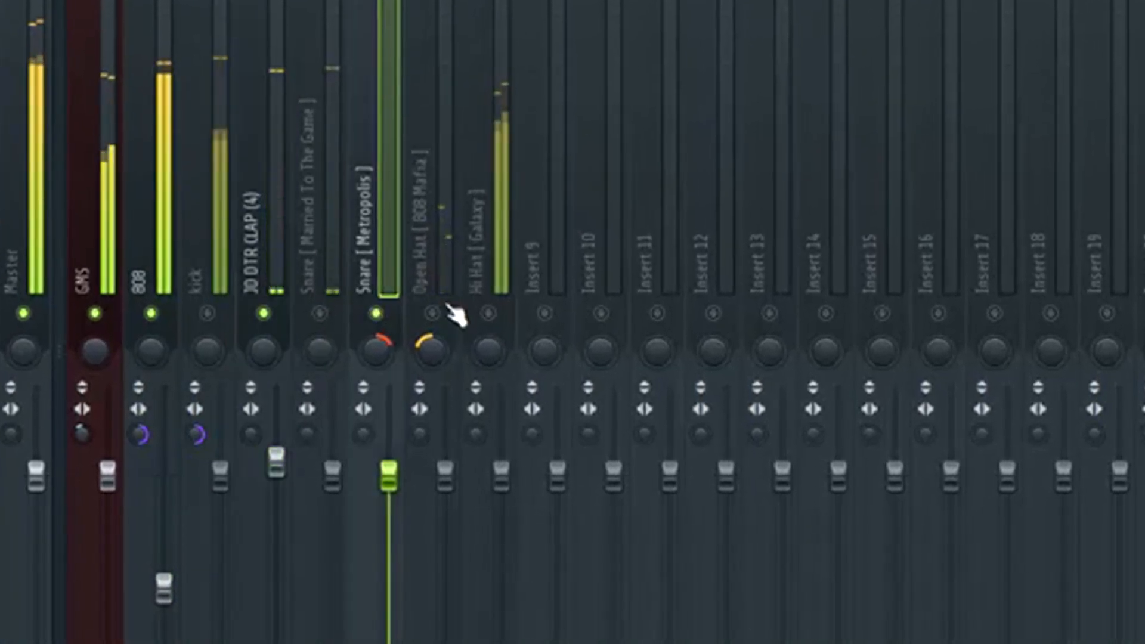
# Enable the Hi Hat [Galaxy] track, lower its fader and pan it slightly left.
pyautogui.click(486, 315)
pyautogui.click(507, 262)
pyautogui.moveTo(515, 479); pyautogui.dragTo(517, 524)
pyautogui.moveTo(502, 352); pyautogui.dragTo(501, 367)
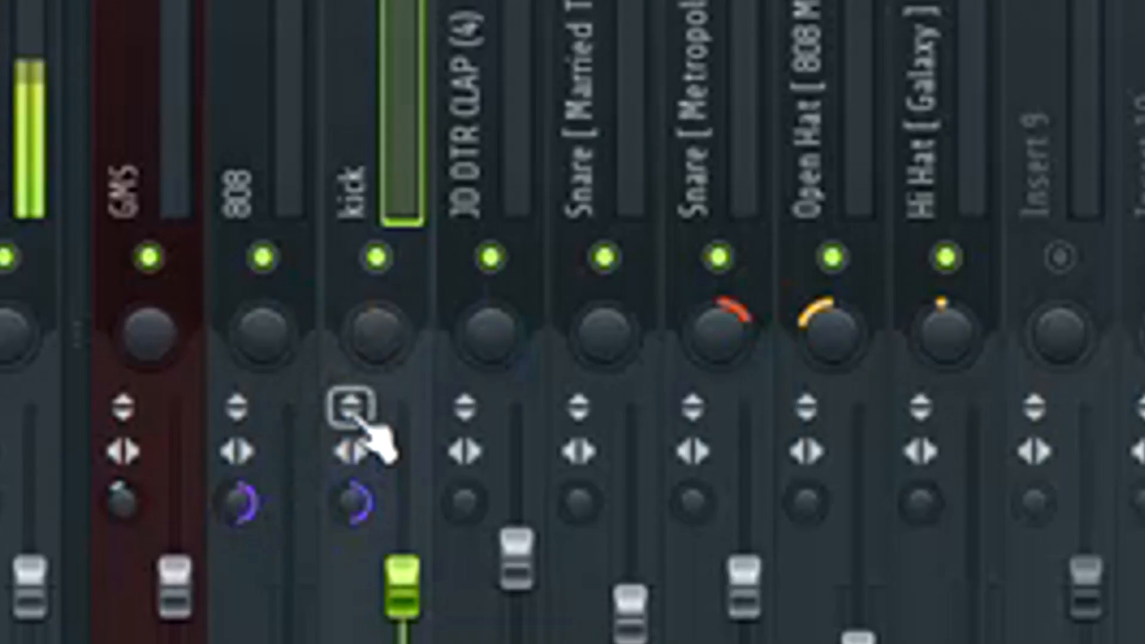
# Audition the full mix with the kick track's polarity reversed and raise the GMS track's fader slightly.
pyautogui.press('space')
pyautogui.press('space')
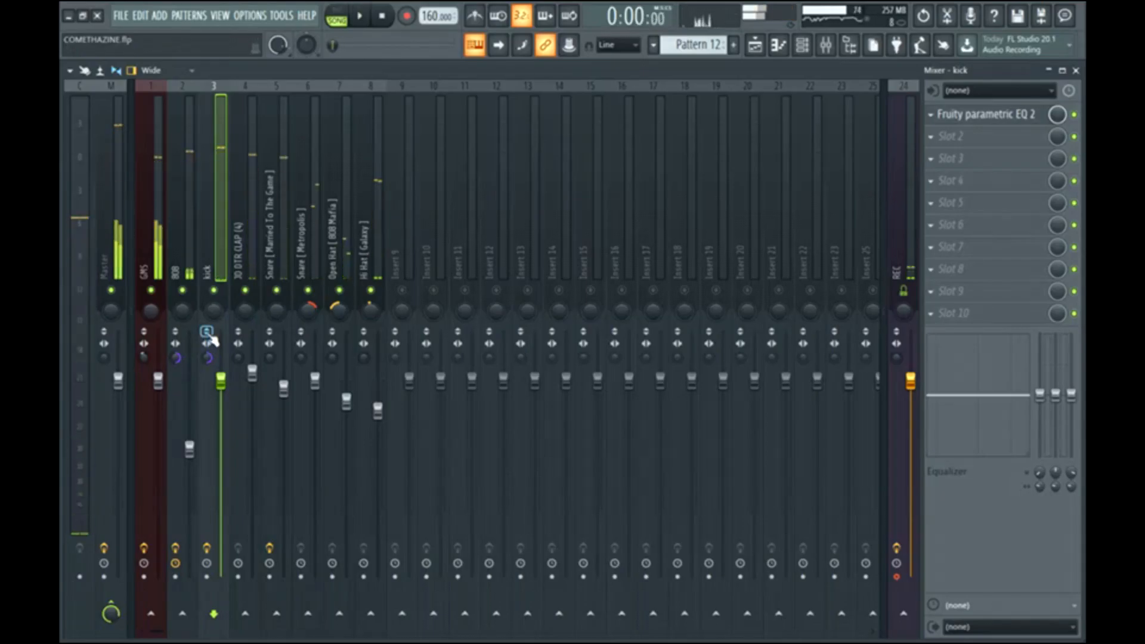
pyautogui.press('space')
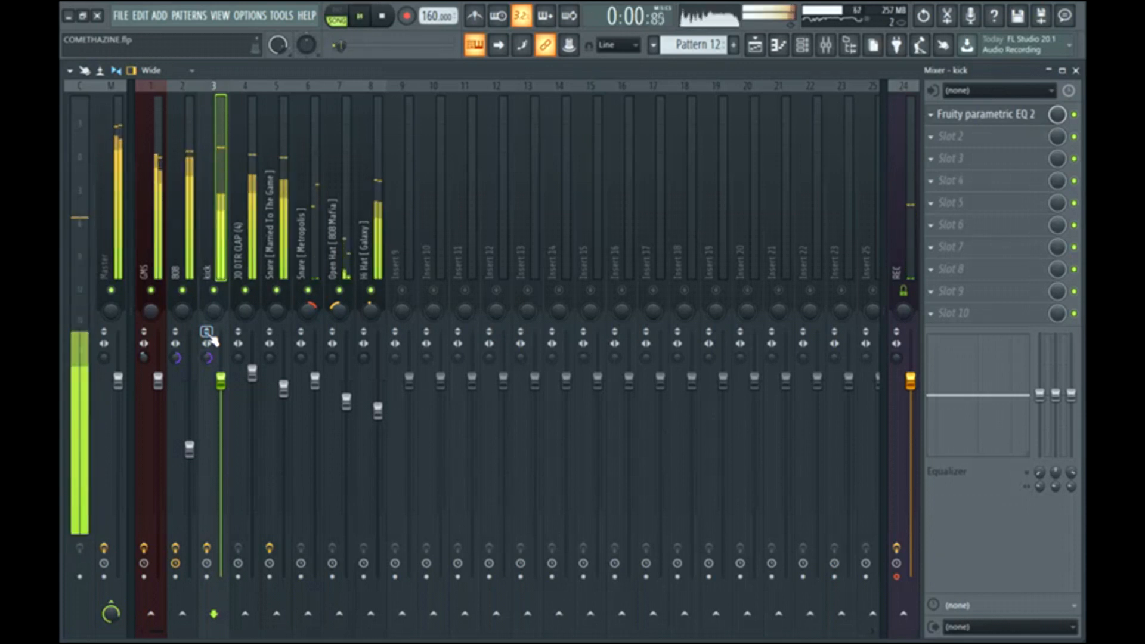
pyautogui.press('space')
pyautogui.press('space')
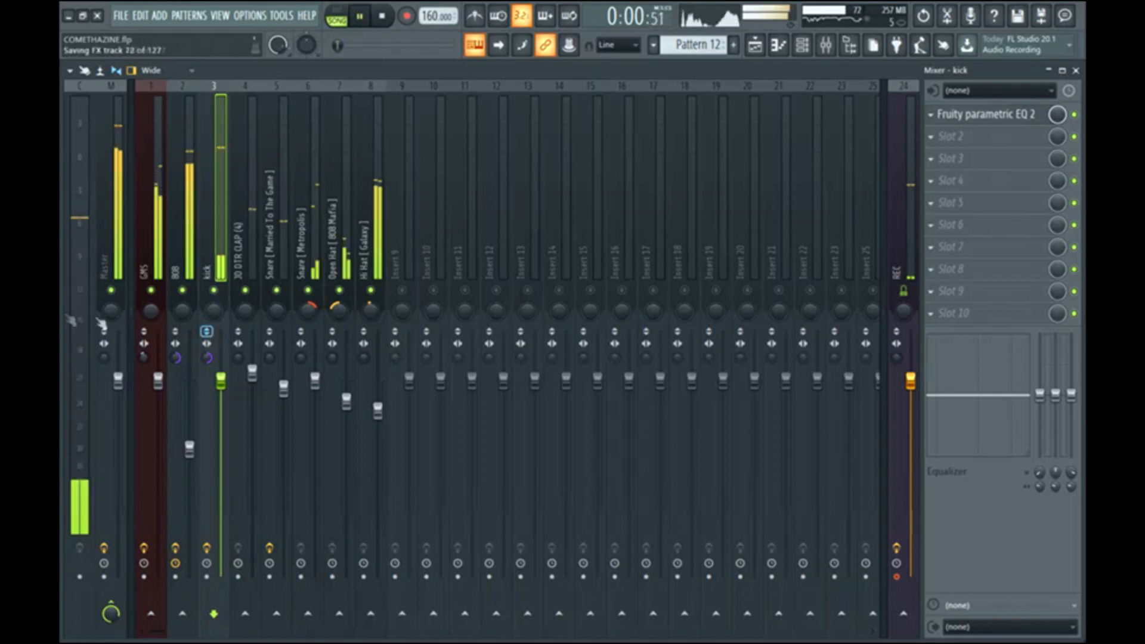
pyautogui.click(170, 268)
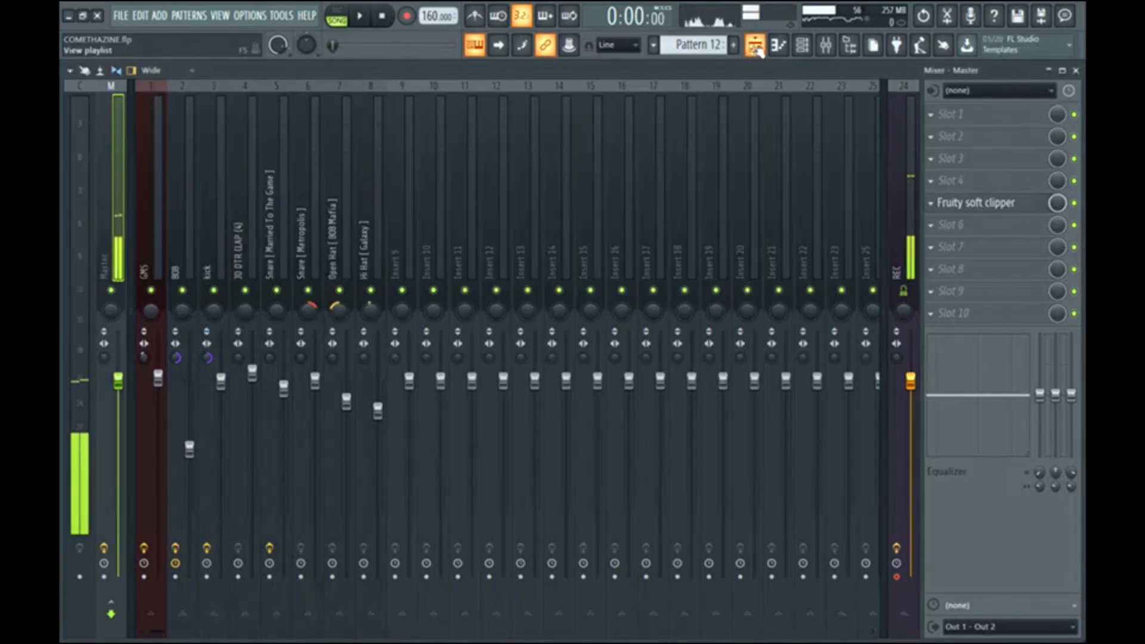
# Arrange the playlist so the Pattern 1, 2 and 3 clips span bars 1–16 and the drum clips occupy only bars 9–16.
pyautogui.press('F5')
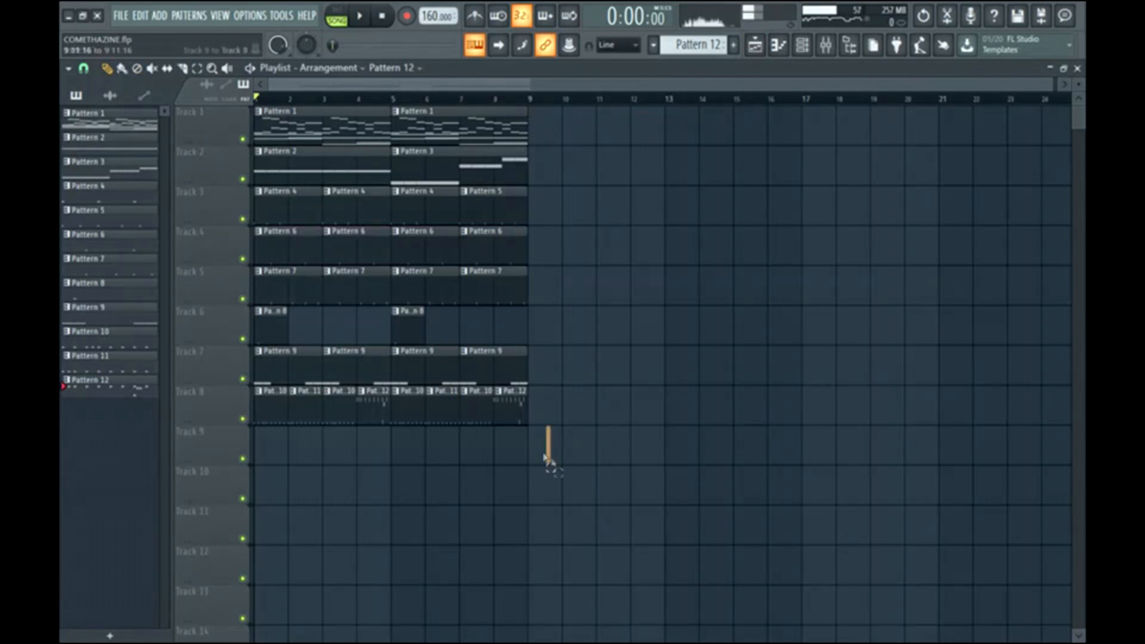
pyautogui.moveTo(548, 459); pyautogui.dragTo(252, 105)
pyautogui.moveTo(295, 137)
pyautogui.mouseDown()
pyautogui.moveTo(742, 121)
pyautogui.moveTo(292, 120)
pyautogui.mouseUp()
pyautogui.moveTo(523, 172); pyautogui.dragTo(738, 174)
pyautogui.moveTo(715, 170); pyautogui.dragTo(320, 142)
# Copy the Pattern 10–12 clips on Track 8 and the Pattern 6 clips on Track 4 into bars 1–8.
pyautogui.moveTo(501, 348); pyautogui.dragTo(800, 419)
pyautogui.moveTo(565, 387); pyautogui.dragTo(800, 421)
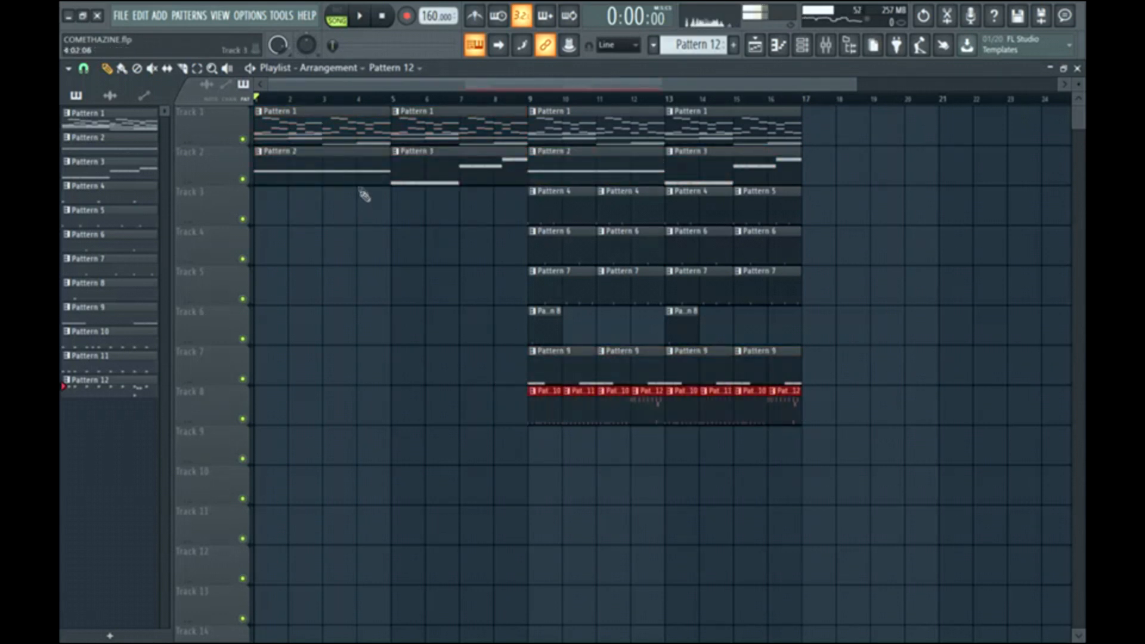
pyautogui.moveTo(543, 391); pyautogui.dragTo(266, 396)
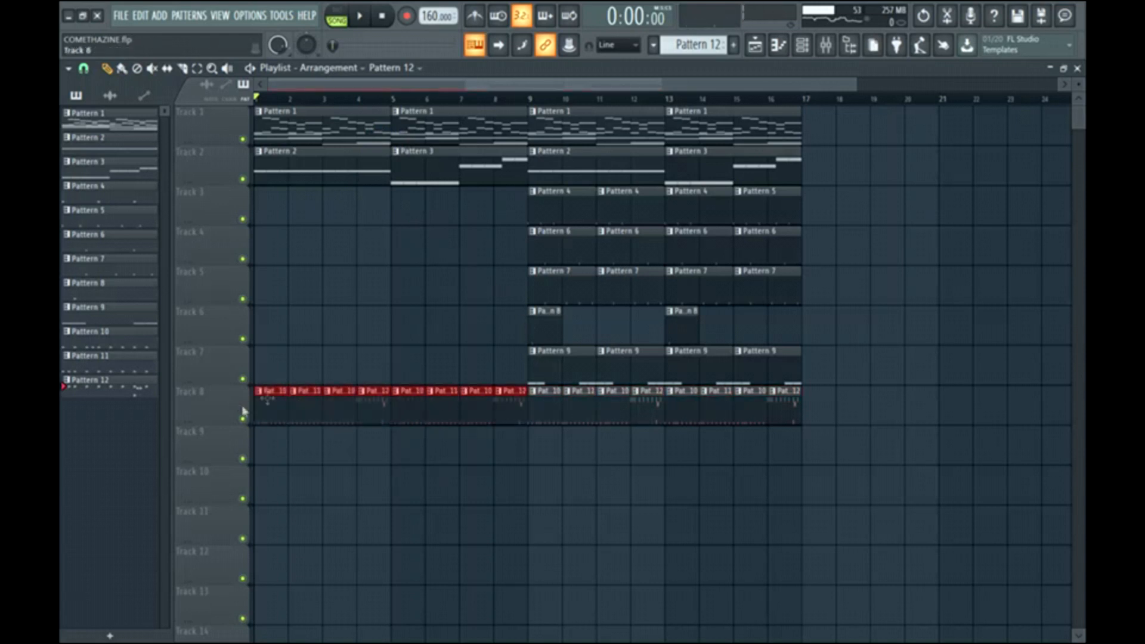
pyautogui.moveTo(549, 249); pyautogui.dragTo(743, 258)
pyautogui.moveTo(674, 254); pyautogui.dragTo(400, 292)
# Select the clips on Tracks 1–8 in bars 9–16 of the playlist.
pyautogui.keyDown('ctrl'); pyautogui.click(735, 344); pyautogui.keyUp('ctrl')
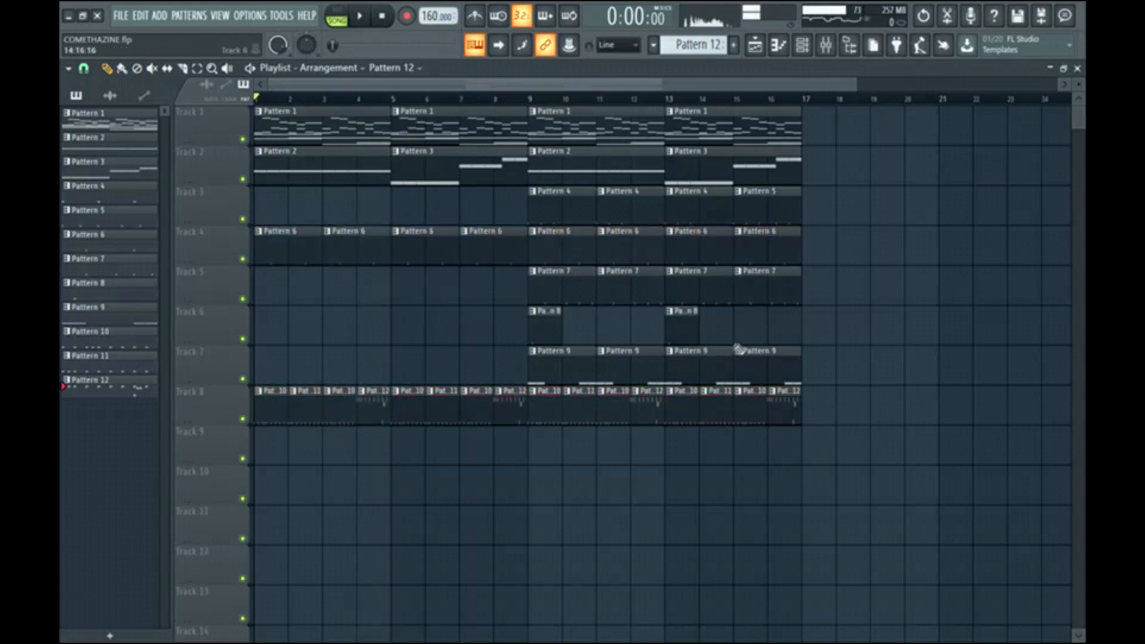
pyautogui.moveTo(518, 227); pyautogui.dragTo(846, 188)
pyautogui.moveTo(539, 302); pyautogui.dragTo(760, 294)
pyautogui.keyDown('ctrl'); pyautogui.click(462, 362); pyautogui.keyUp('ctrl')
pyautogui.moveTo(799, 498); pyautogui.dragTo(557, 102)
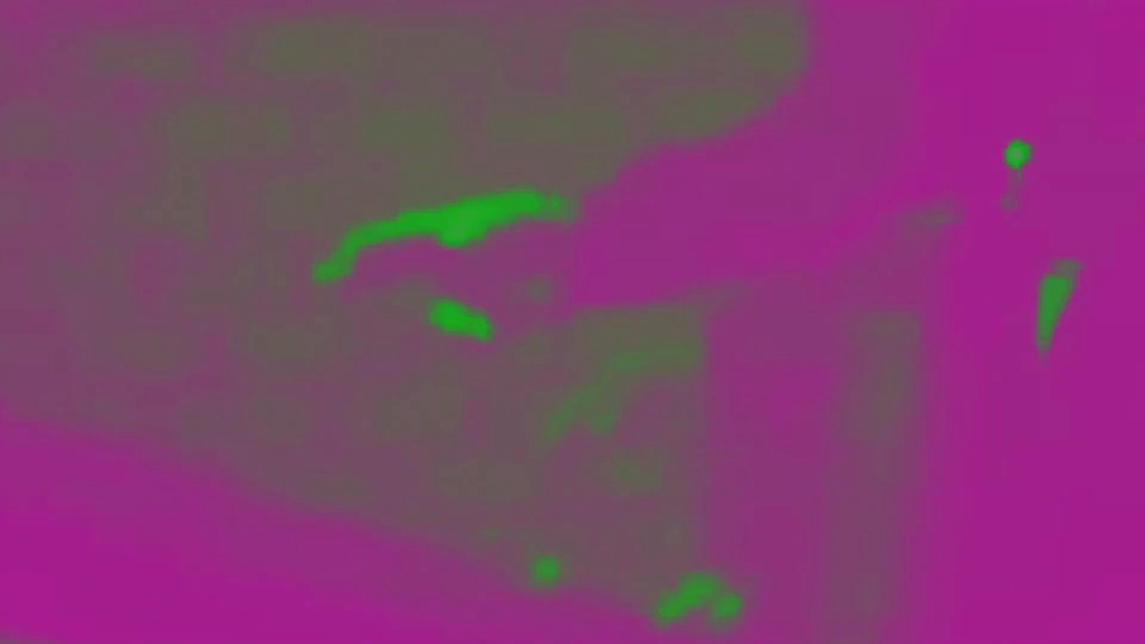